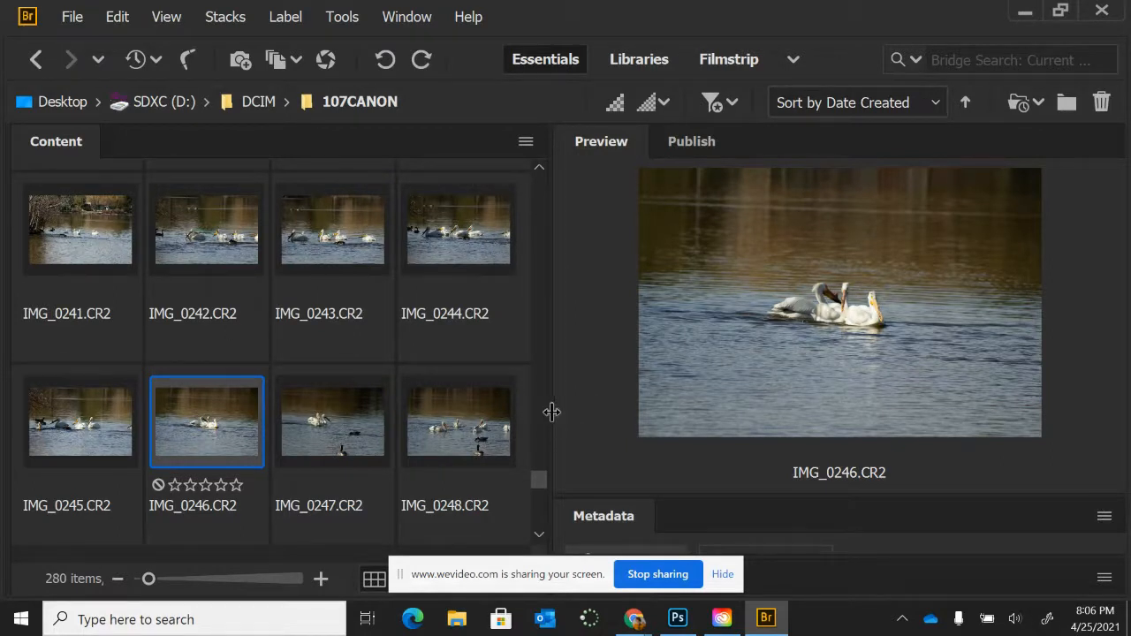
Widen the thumbnail area beside the preview, hide the screen-sharing notice, and shrink the thumbnails to fit more photos
{"action": "left_click_drag", "start_coordinate": [550, 411], "coordinate": [587, 413]}
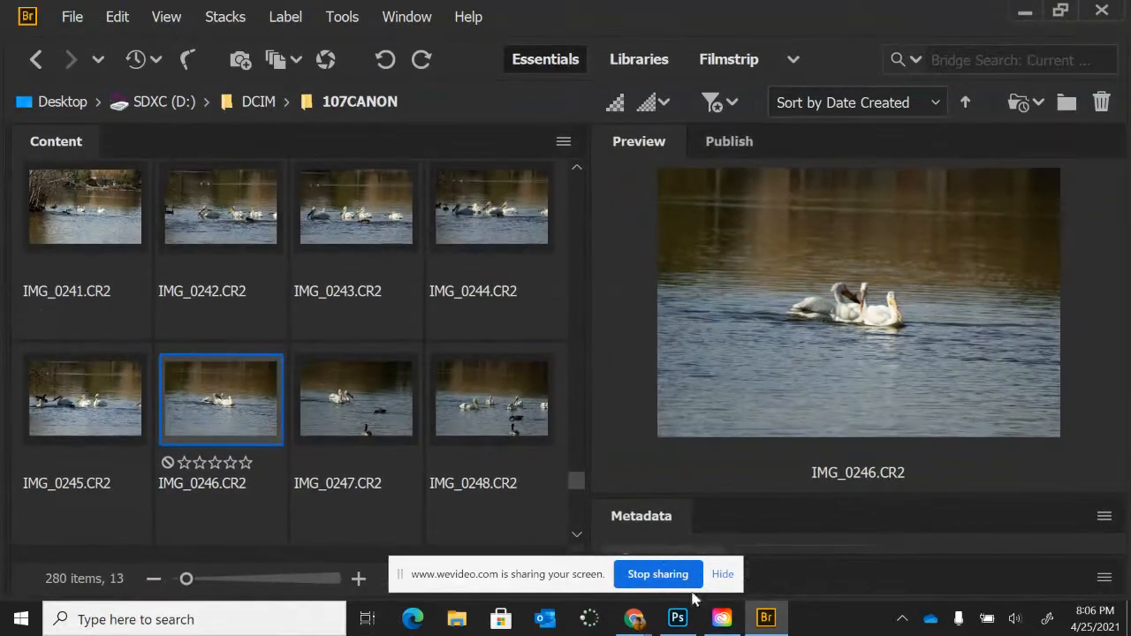
{"action": "left_click", "coordinate": [732, 576]}
{"action": "mouse_move", "coordinate": [186, 580]}
{"action": "left_mouse_down"}
{"action": "mouse_move", "coordinate": [273, 581]}
{"action": "mouse_move", "coordinate": [168, 585]}
{"action": "left_mouse_up"}
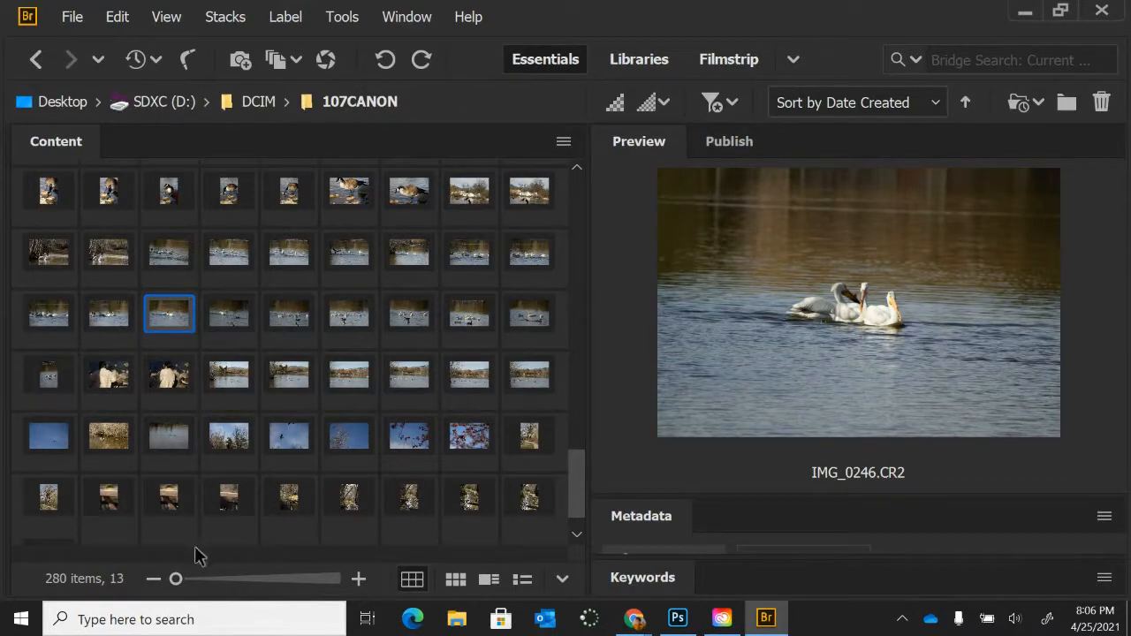
{"action": "left_click_drag", "start_coordinate": [177, 579], "coordinate": [181, 581]}
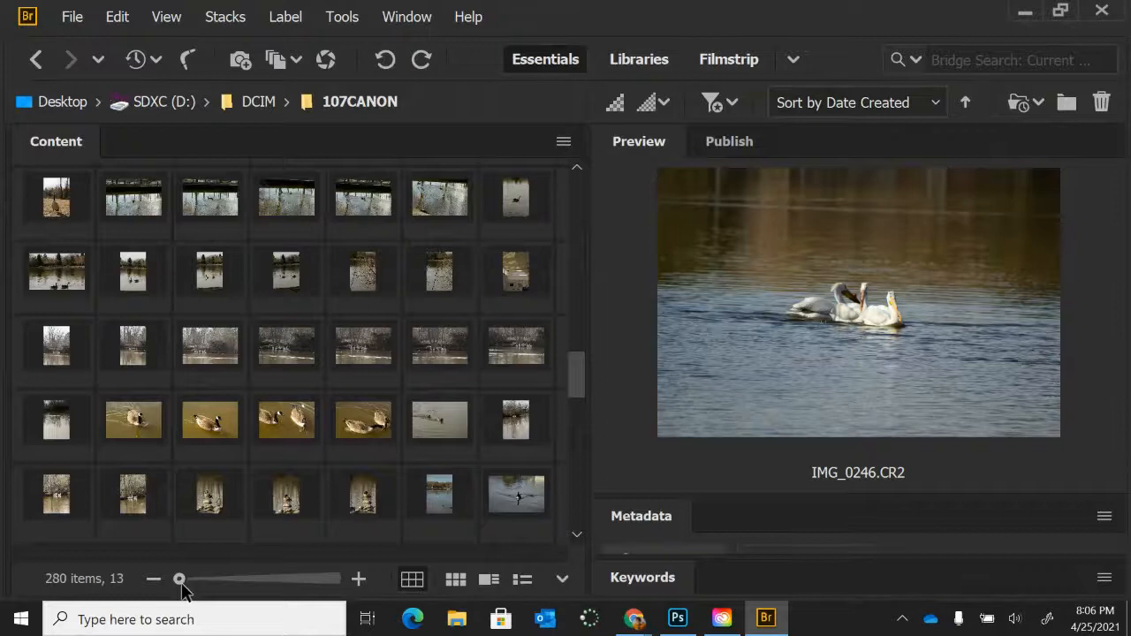
Inspect the goose's eye, its chest and the stones in IMG_0228.CR2 with the loupe at 100%, and close the loupe
{"action": "left_click", "coordinate": [281, 294]}
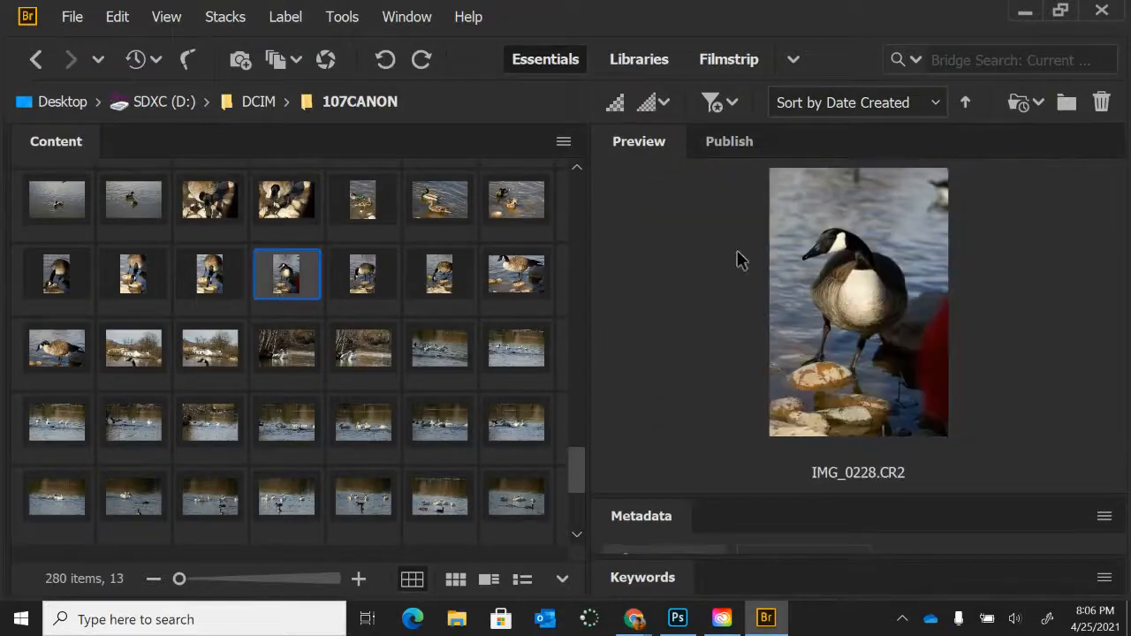
{"action": "left_click", "coordinate": [836, 238]}
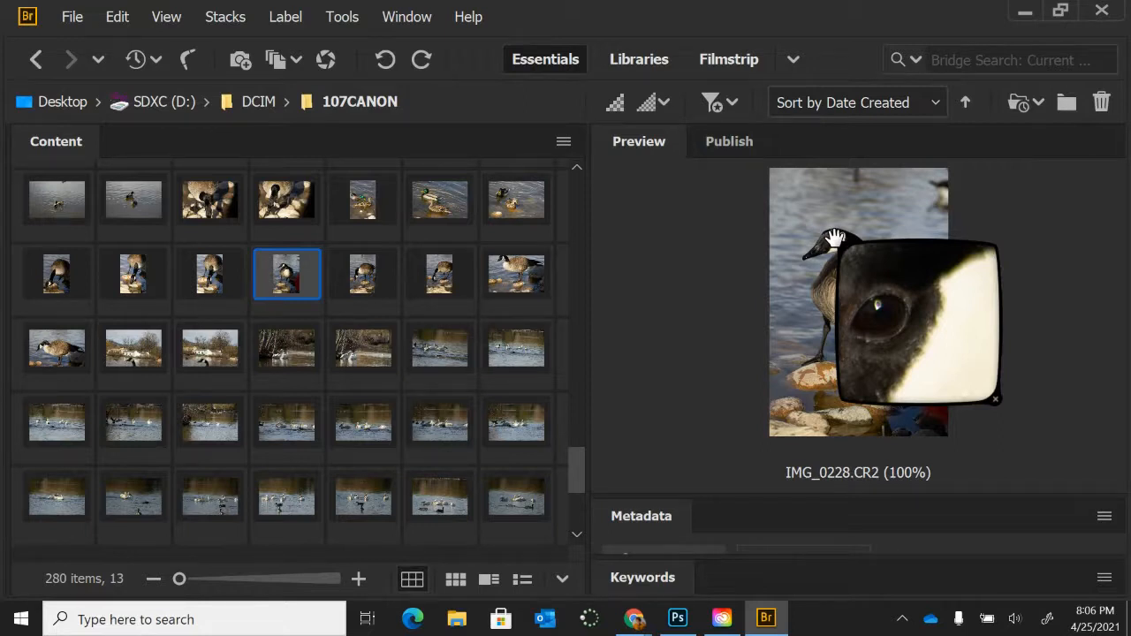
{"action": "left_click", "coordinate": [837, 295]}
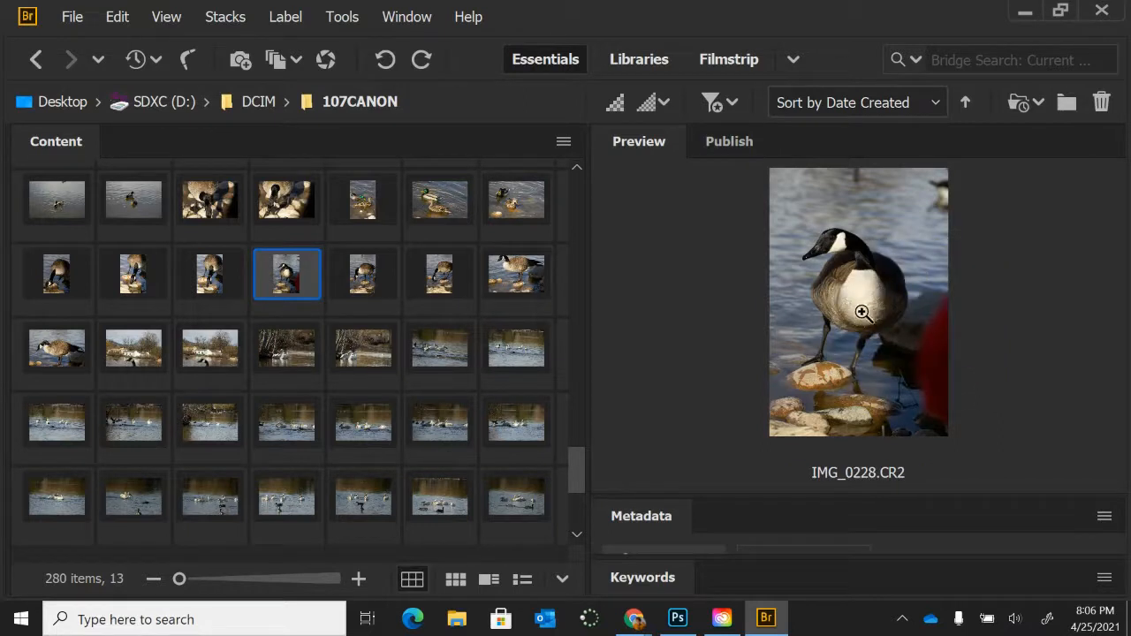
{"action": "left_click", "coordinate": [862, 313]}
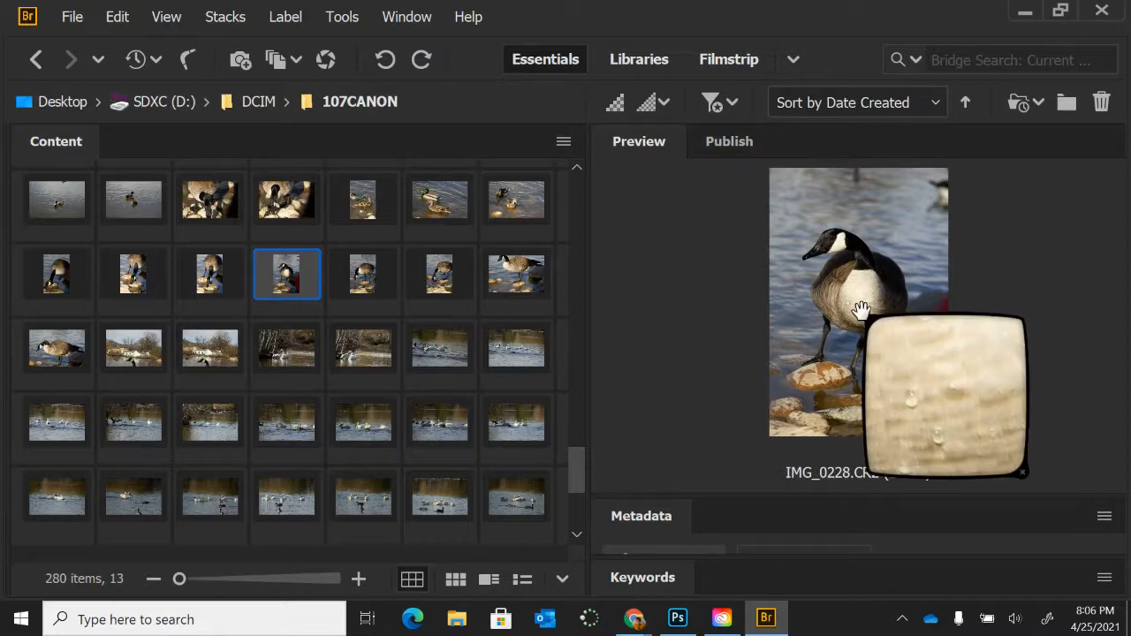
{"action": "left_click", "coordinate": [814, 375]}
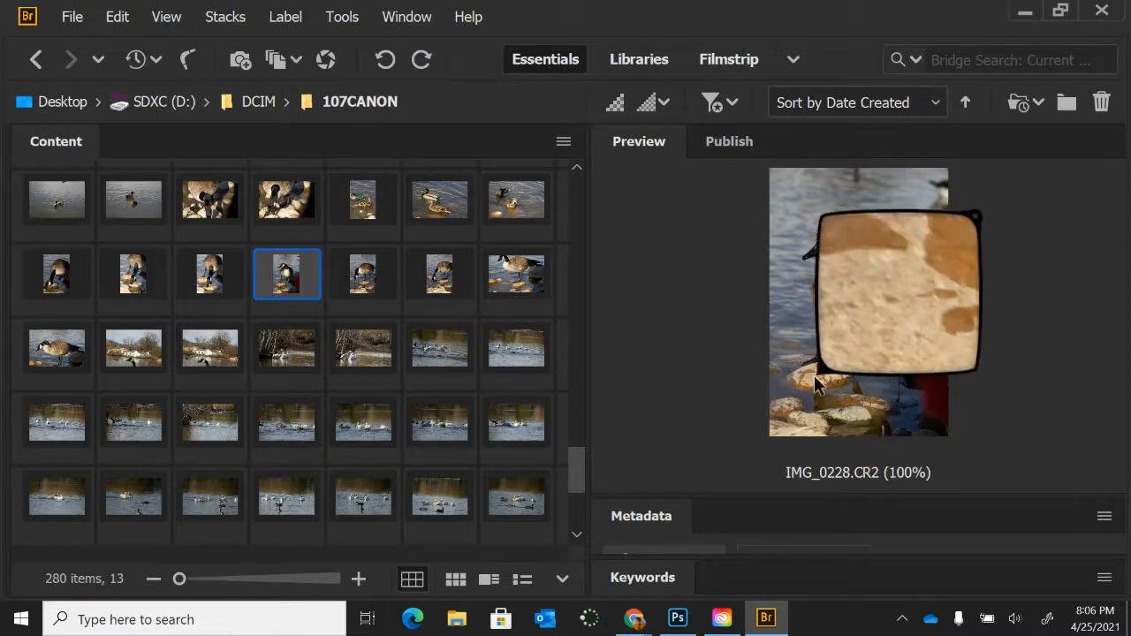
{"action": "left_click", "coordinate": [816, 362]}
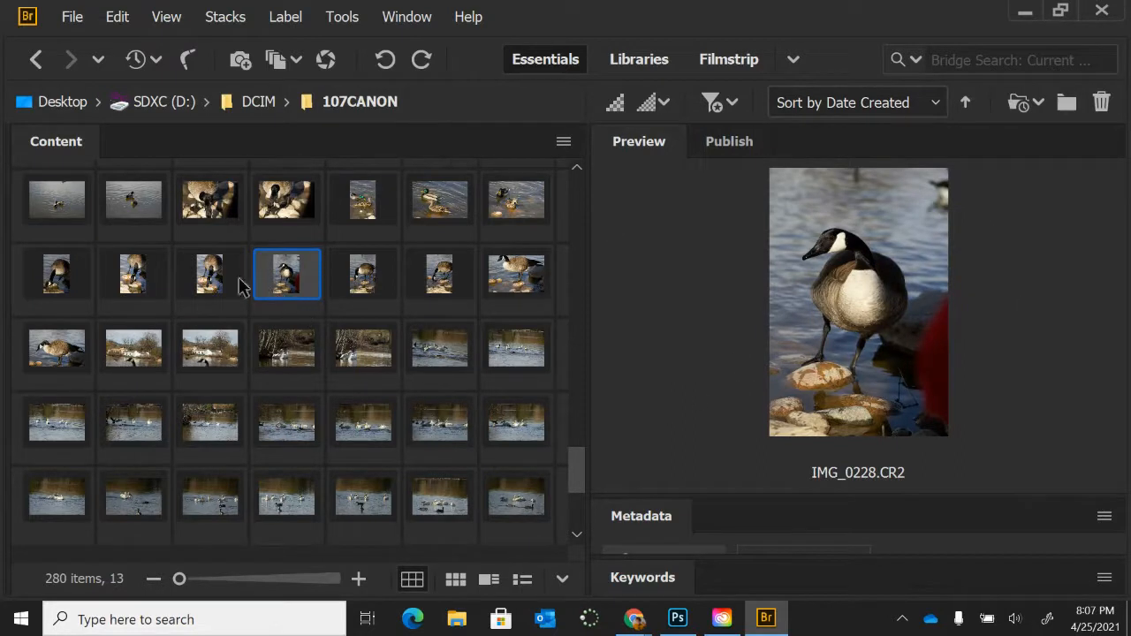
Compare the neighbouring goose shots IMG_0227.CR2, IMG_0228.CR2 and IMG_0229.CR2 in the preview
{"action": "left_click", "coordinate": [211, 288]}
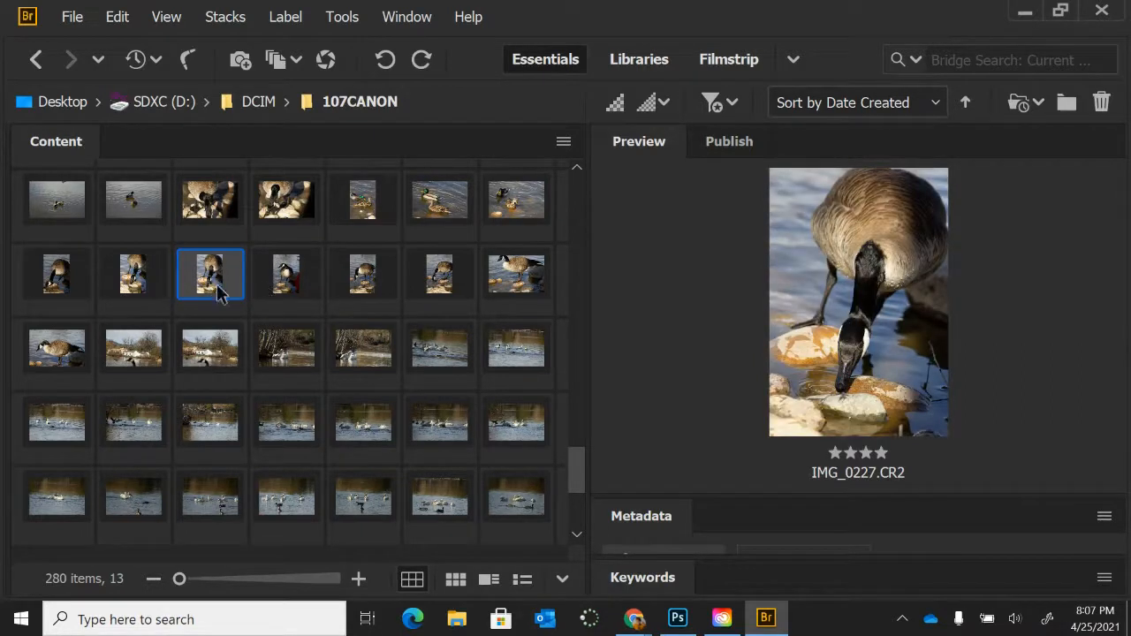
{"action": "left_click", "coordinate": [285, 287]}
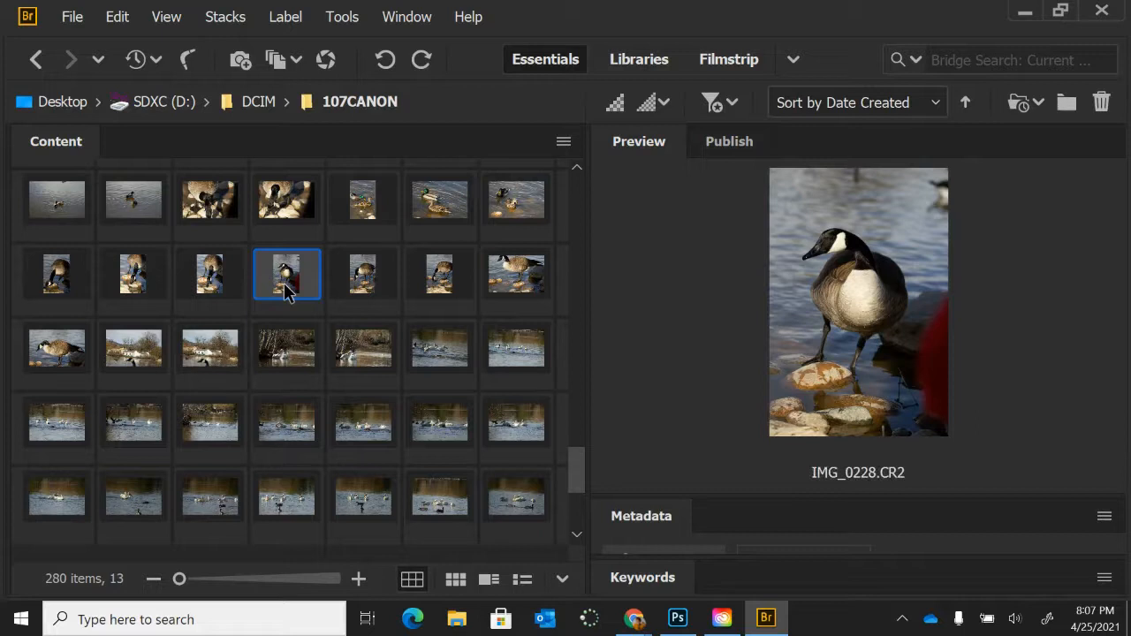
{"action": "left_click", "coordinate": [360, 280]}
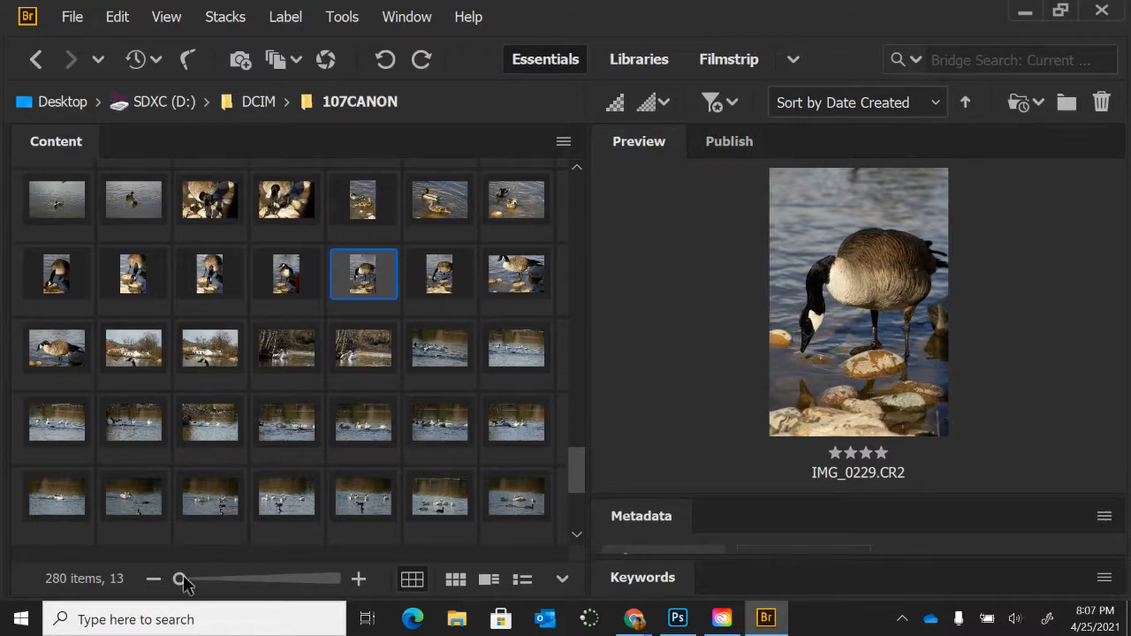
Enlarge the thumbnails until the star ratings show and rate IMG_0230.CR2 four stars
{"action": "left_click_drag", "start_coordinate": [179, 578], "coordinate": [184, 581]}
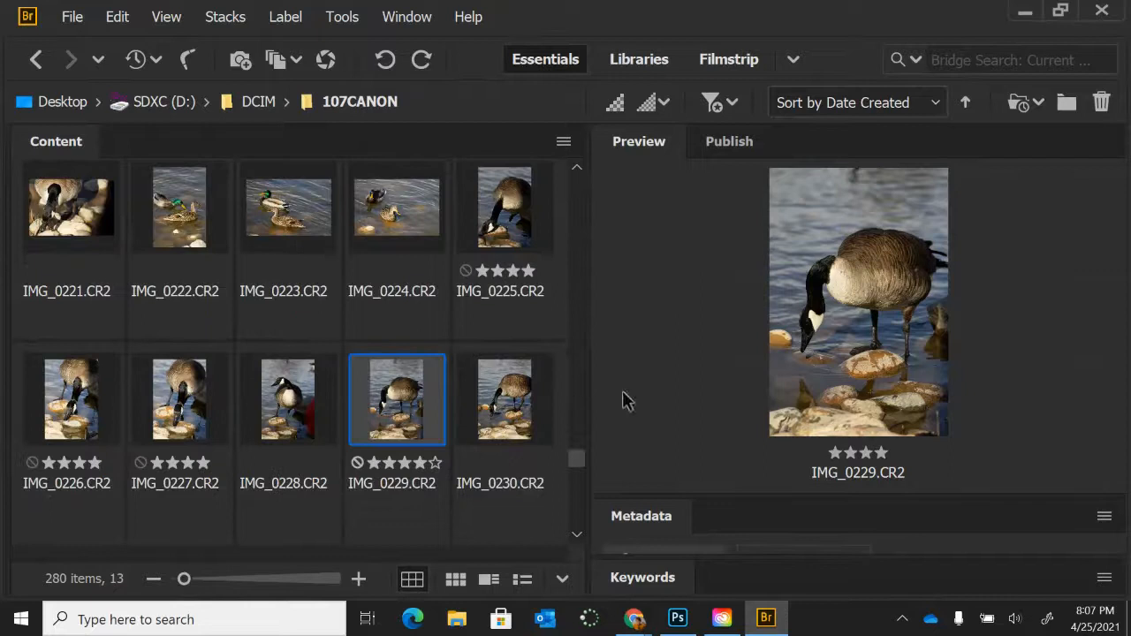
{"action": "left_click", "coordinate": [508, 450]}
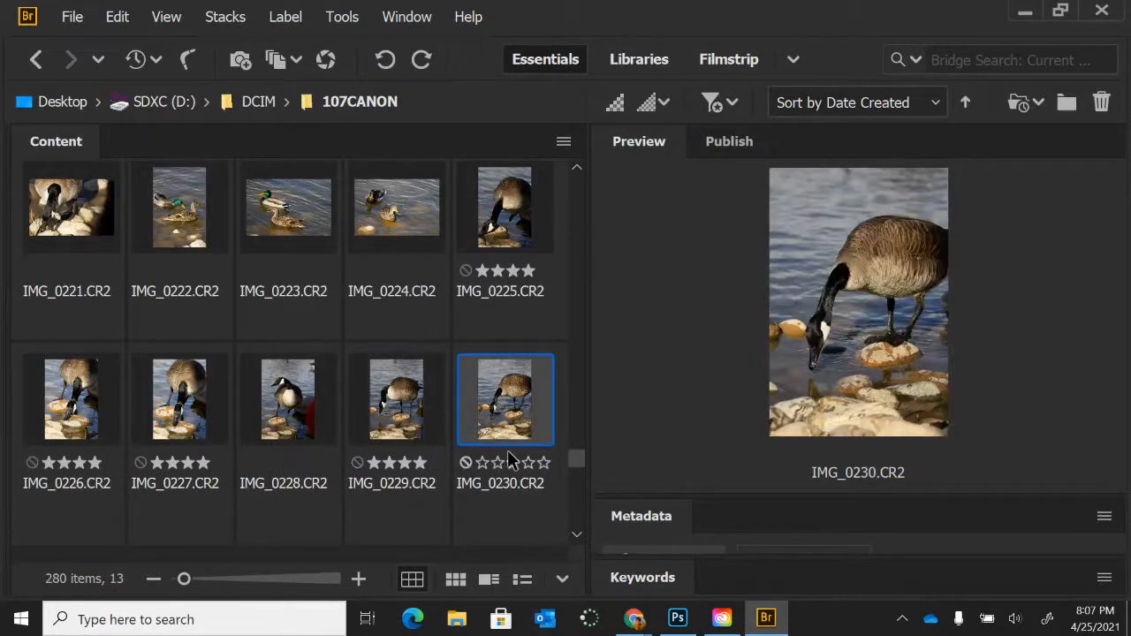
{"action": "left_click", "coordinate": [513, 463]}
{"action": "left_click", "coordinate": [525, 463]}
Filter the folder to show only photos rated 3 or more stars, and return to the first results
{"action": "left_click", "coordinate": [728, 108]}
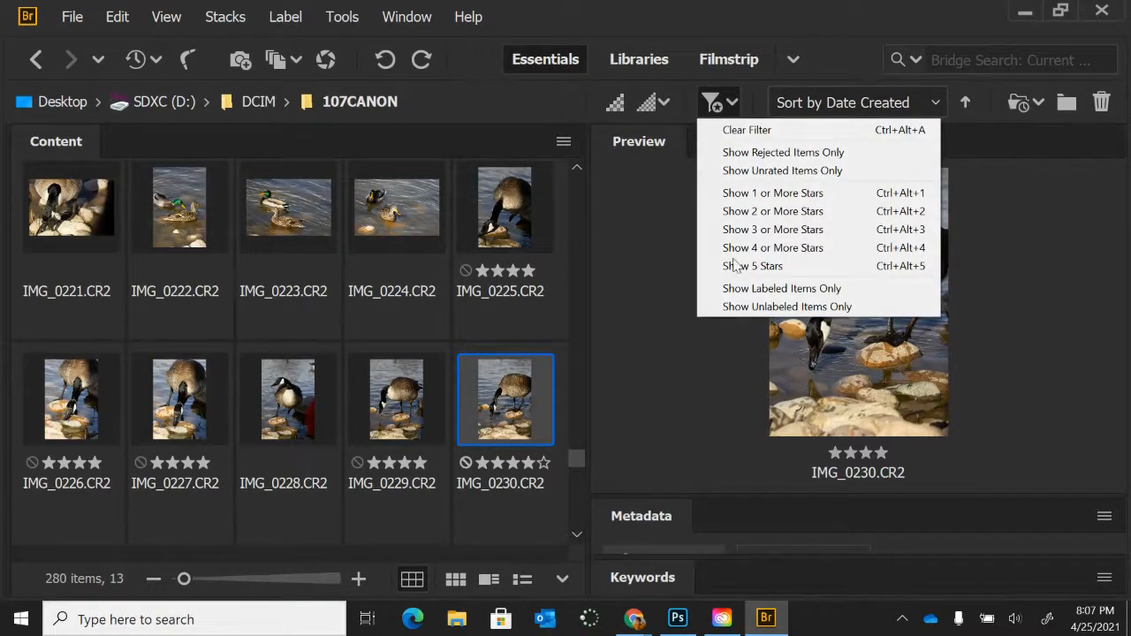
{"action": "left_click", "coordinate": [752, 228]}
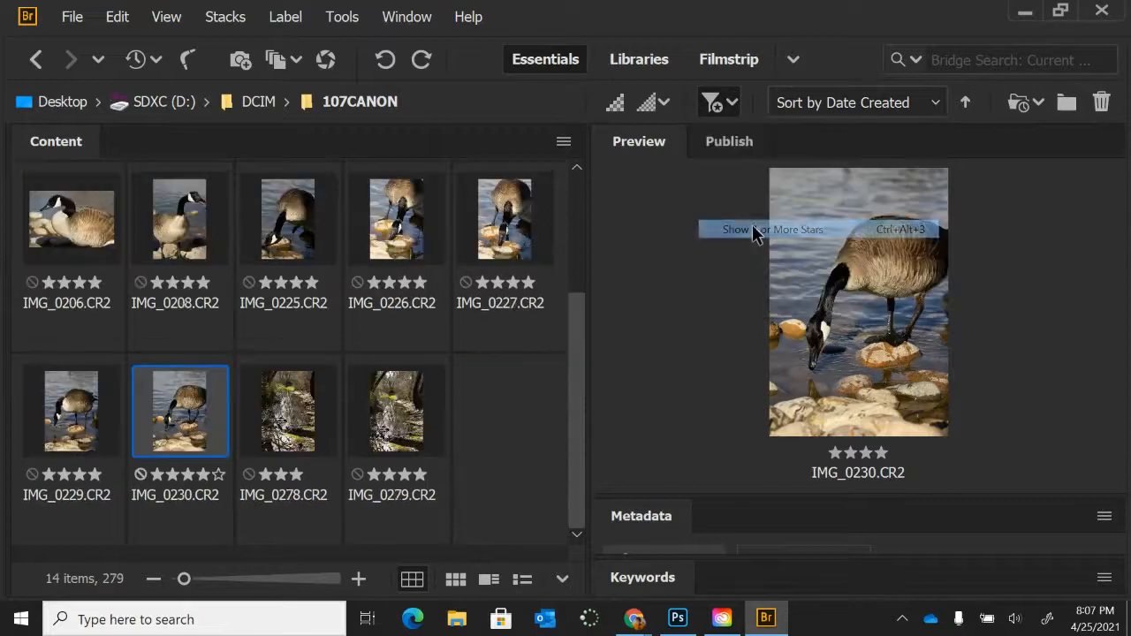
{"action": "left_click_drag", "start_coordinate": [579, 359], "coordinate": [593, 232]}
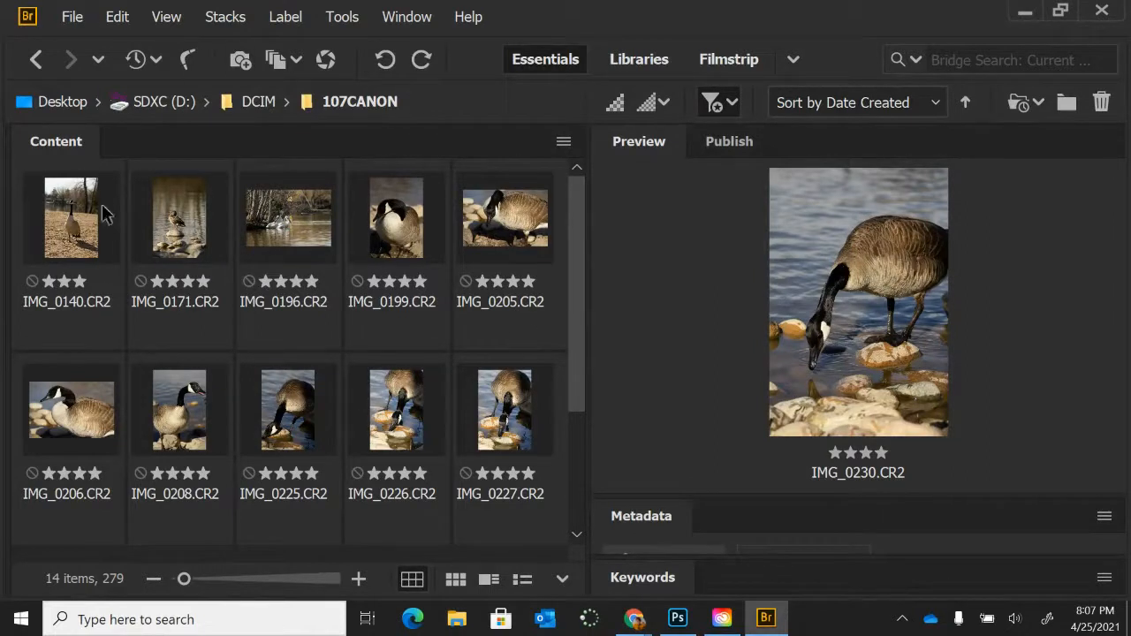
Step back and forth through the filtered photos from IMG_0140.CR2 to IMG_0205.CR2 to compare them, finishing on IMG_0140.CR2
{"action": "left_click", "coordinate": [71, 221]}
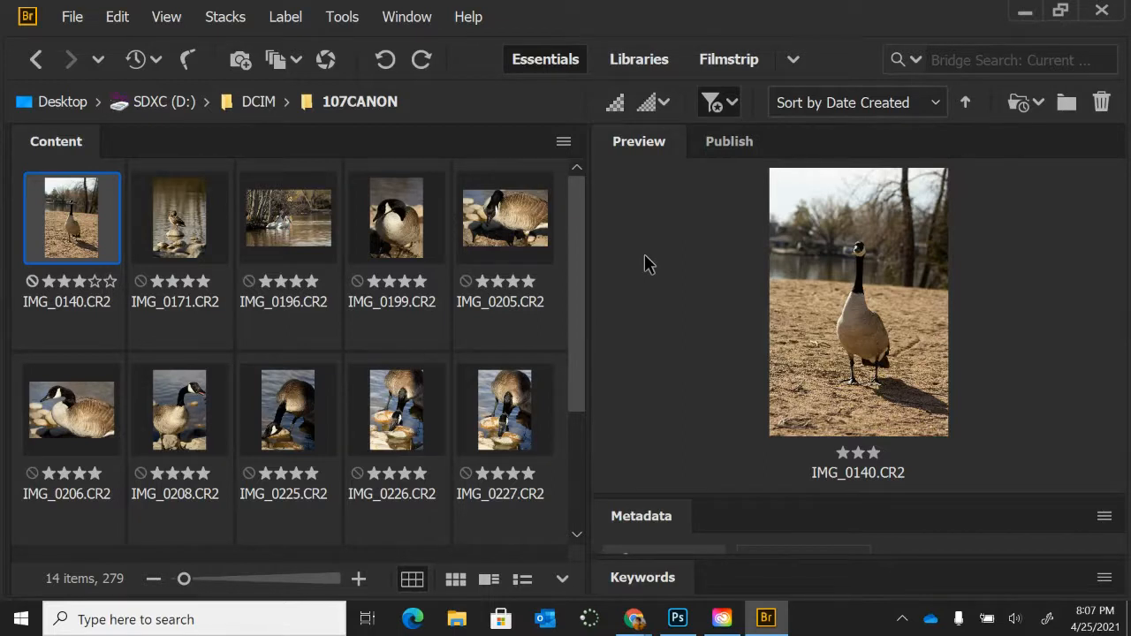
{"action": "key", "text": "Right"}
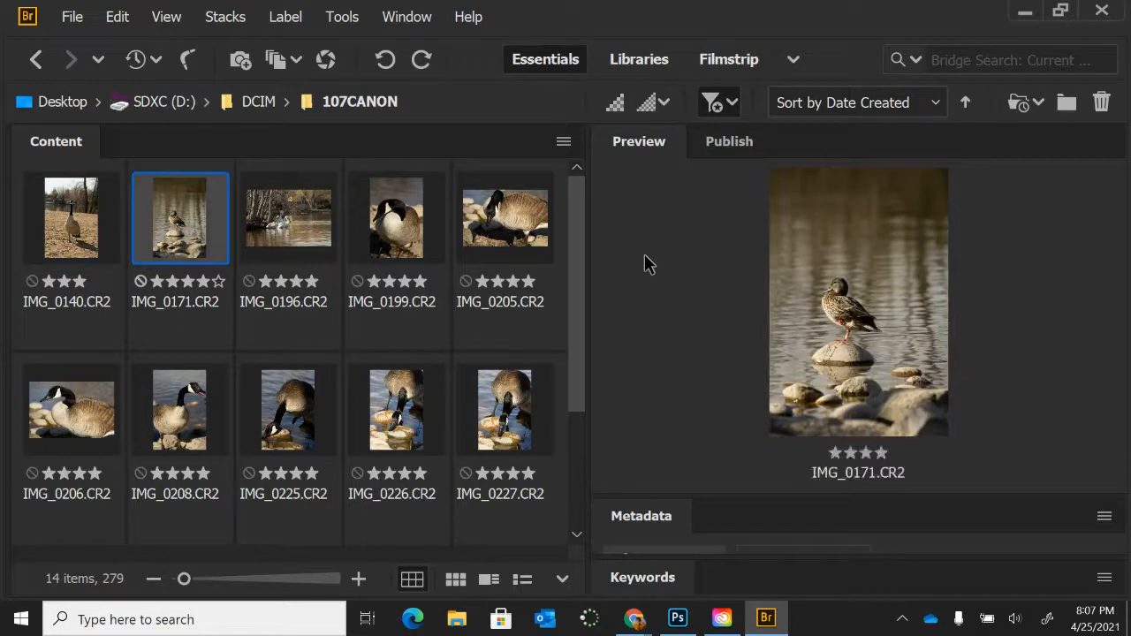
{"action": "key", "text": "Right"}
{"action": "key", "text": "Left"}
{"action": "key", "text": "Right"}
{"action": "key", "text": "Right"}
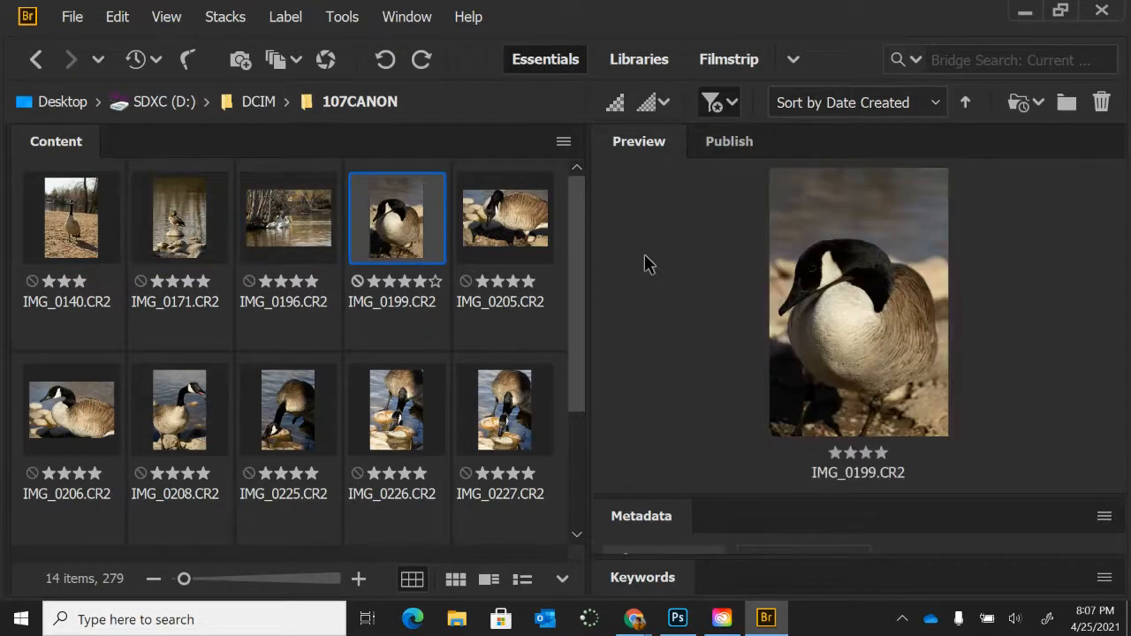
{"action": "key", "text": "Left"}
{"action": "key", "text": "Right"}
{"action": "key", "text": "Right"}
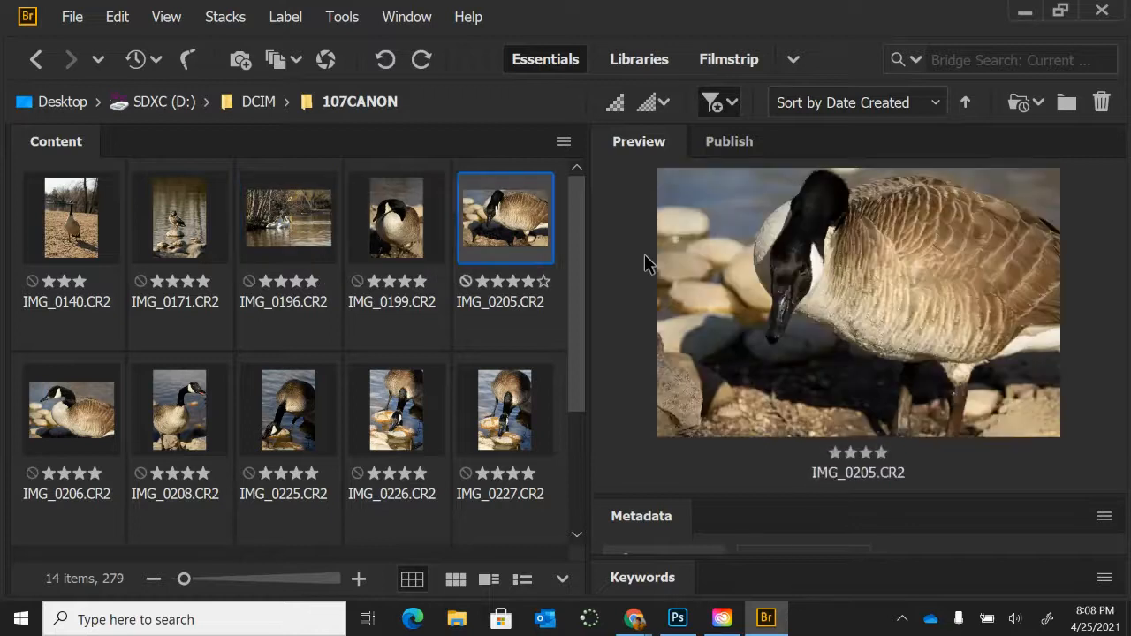
{"action": "key", "text": "Left"}
{"action": "key", "text": "Left"}
{"action": "key", "text": "Right"}
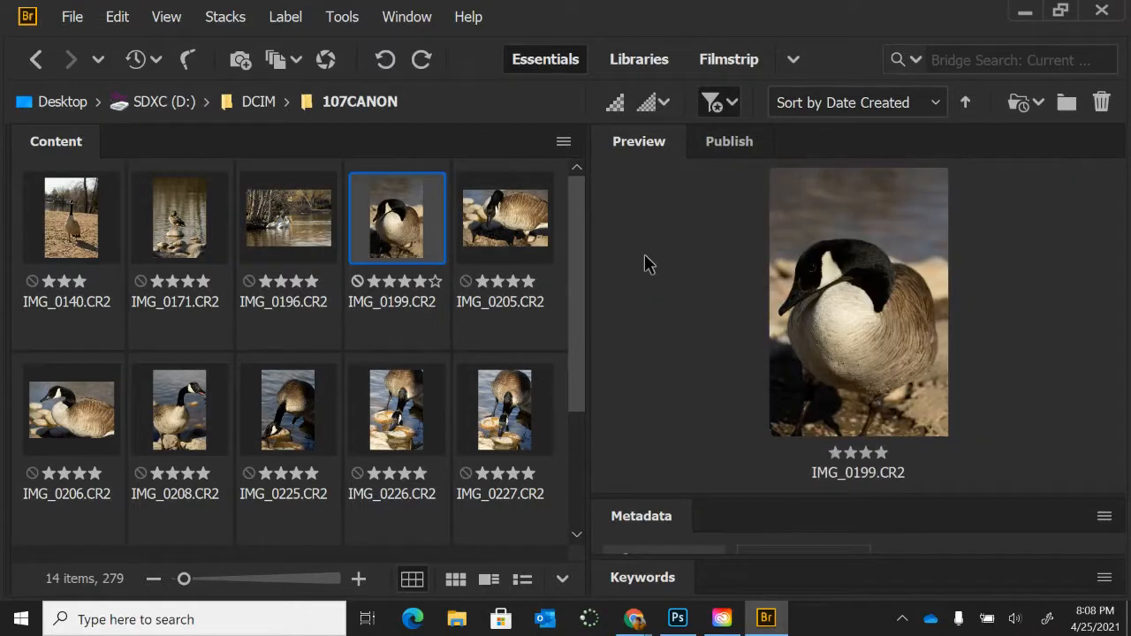
{"action": "key", "text": "Right"}
{"action": "key", "text": "Left"}
{"action": "key", "text": "Left"}
{"action": "key", "text": "Right"}
{"action": "key", "text": "Left"}
{"action": "key", "text": "Left"}
{"action": "key", "text": "Left"}
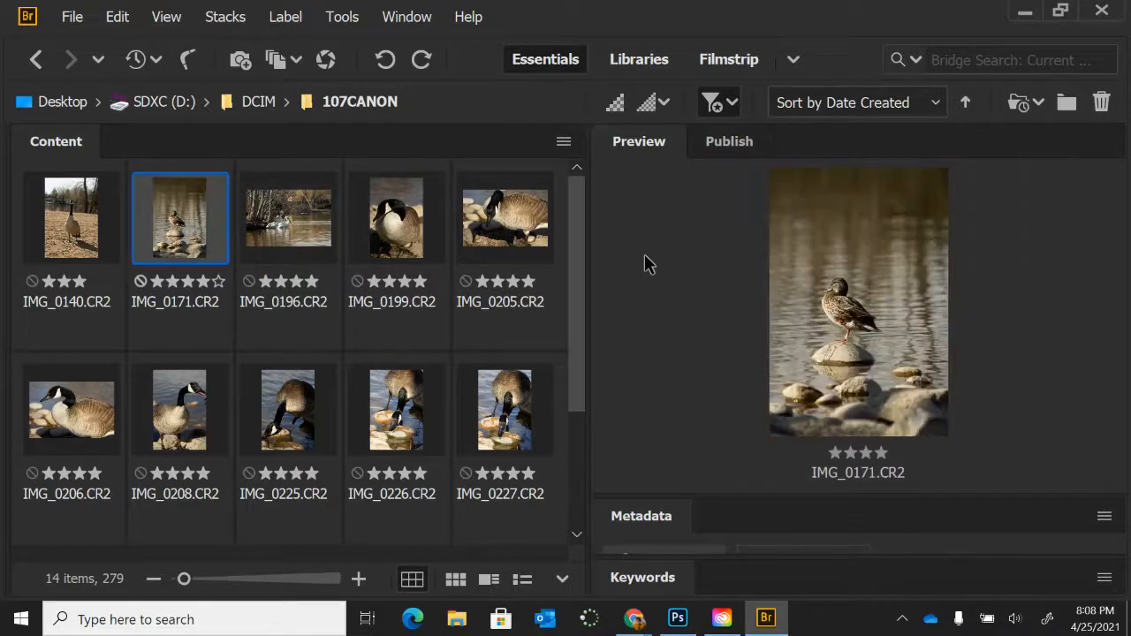
{"action": "key", "text": "Right"}
{"action": "key", "text": "Left"}
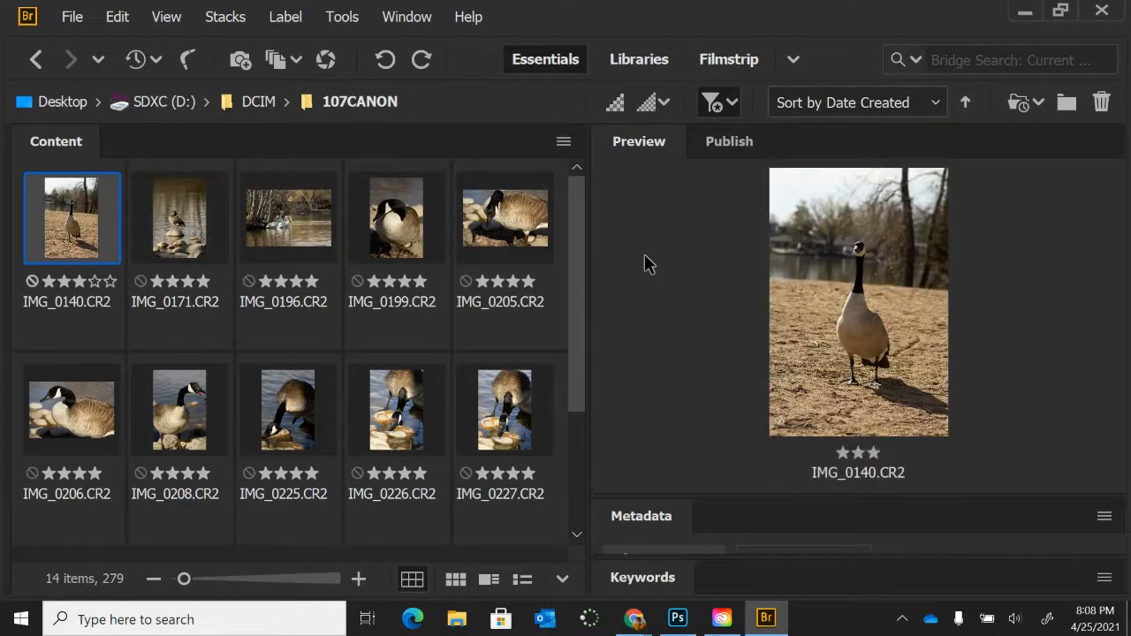
{"action": "key", "text": "Right"}
{"action": "key", "text": "Left"}
Check the sharpness of the goose's head in IMG_0140.CR2 with the loupe at 100%
{"action": "left_click", "coordinate": [854, 256]}
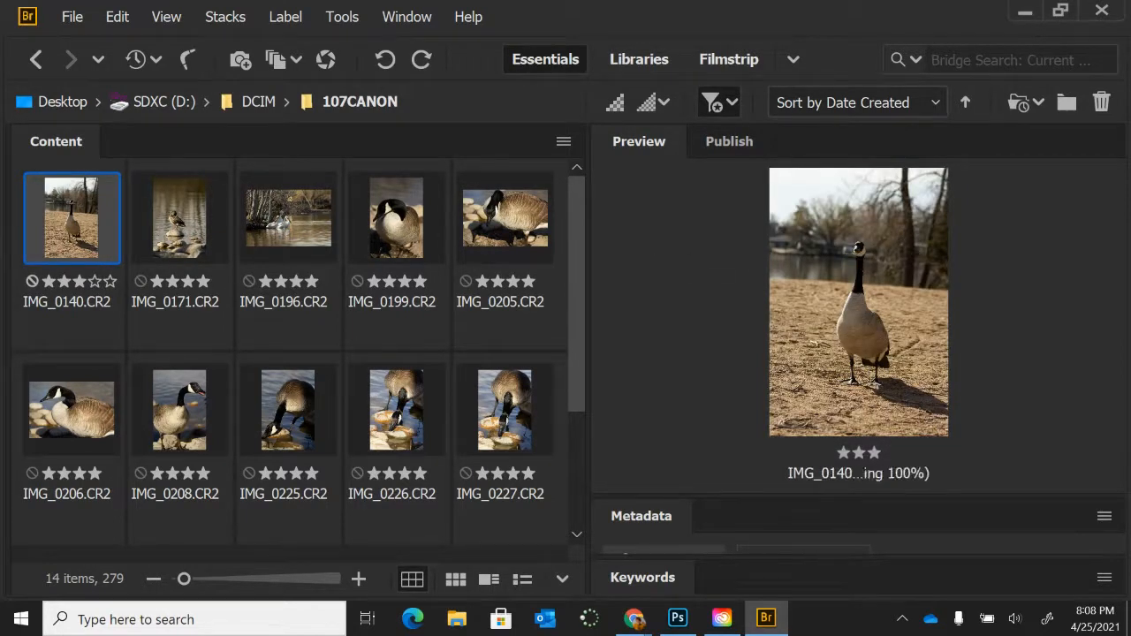
{"action": "left_click", "coordinate": [856, 256]}
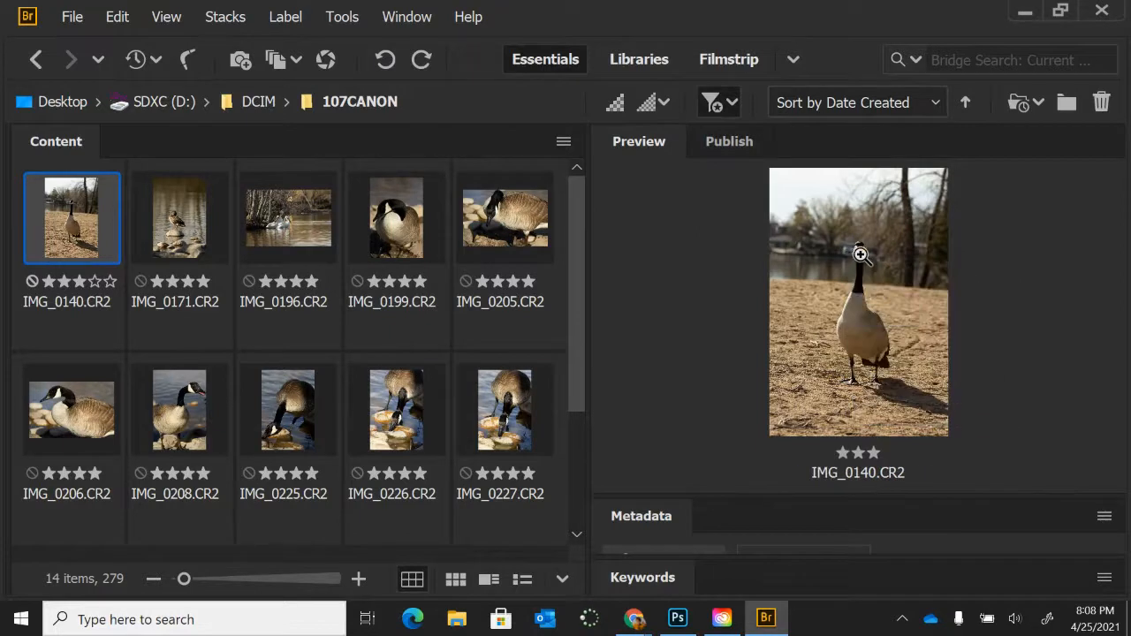
{"action": "left_click", "coordinate": [859, 251]}
{"action": "left_click_drag", "start_coordinate": [859, 251], "coordinate": [860, 249]}
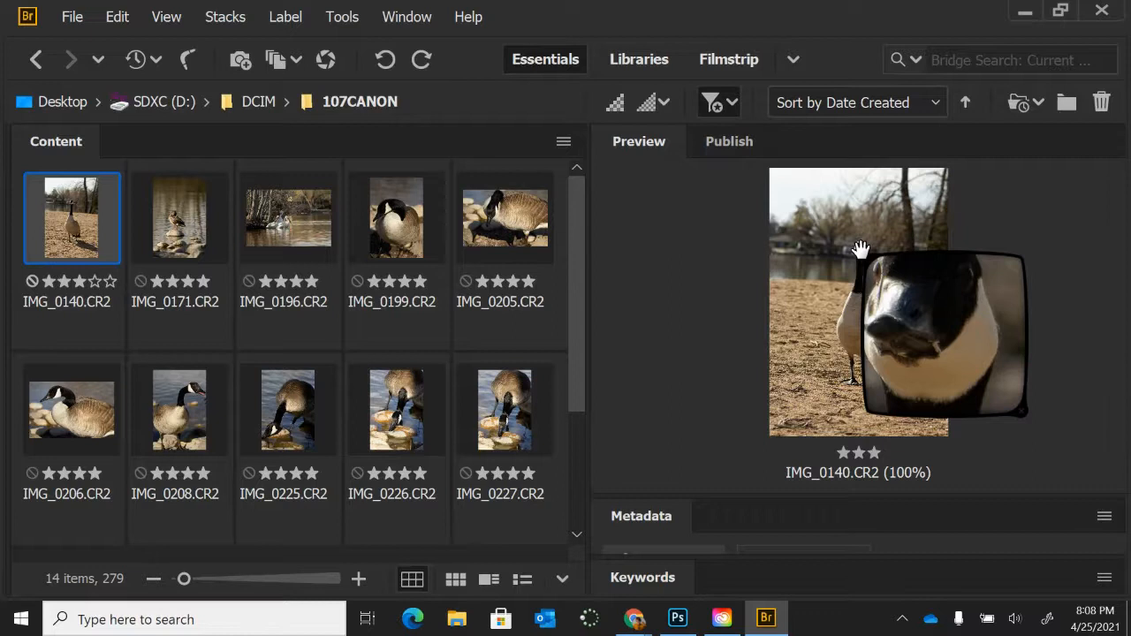
Check the sharpness of the duck's head in IMG_0171.CR2 with the loupe at 100%, and close the loupe
{"action": "left_click", "coordinate": [168, 229]}
{"action": "left_click_drag", "start_coordinate": [850, 306], "coordinate": [839, 285]}
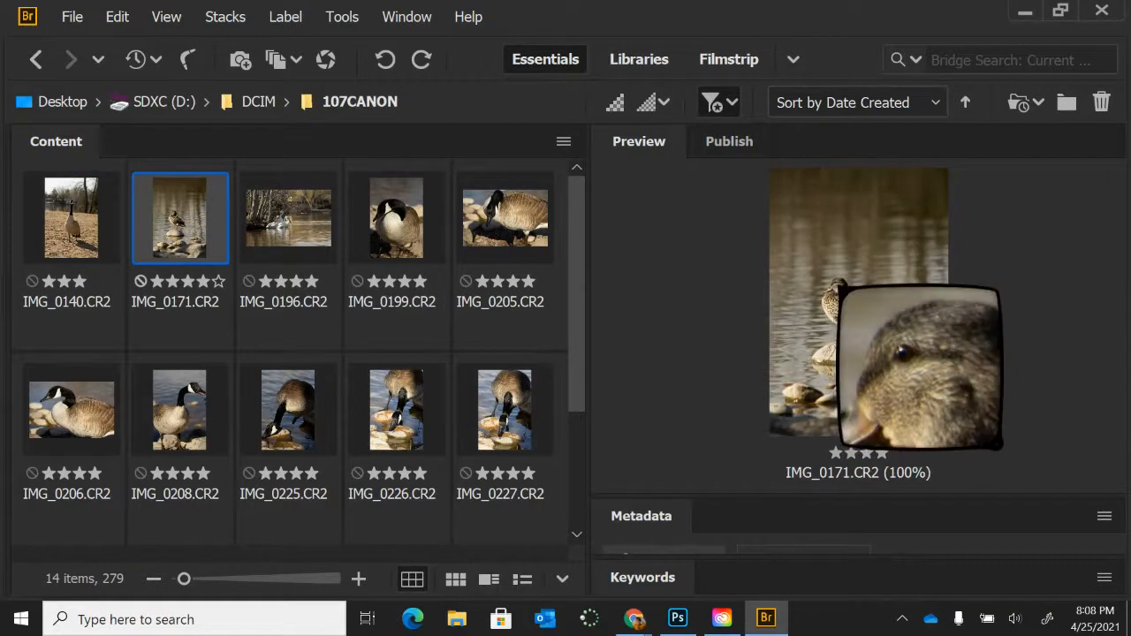
{"action": "left_click", "coordinate": [830, 283]}
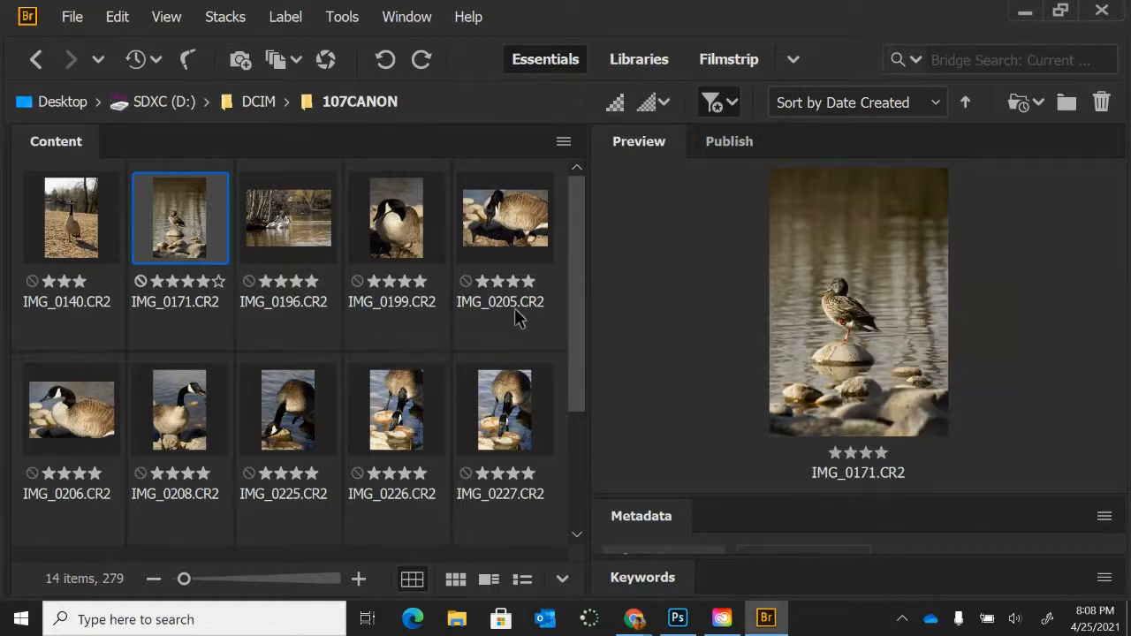
Examine the pelicans' heads and feathers in IMG_0196.CR2 with the loupe at 100%, and close the loupe
{"action": "left_click", "coordinate": [255, 246]}
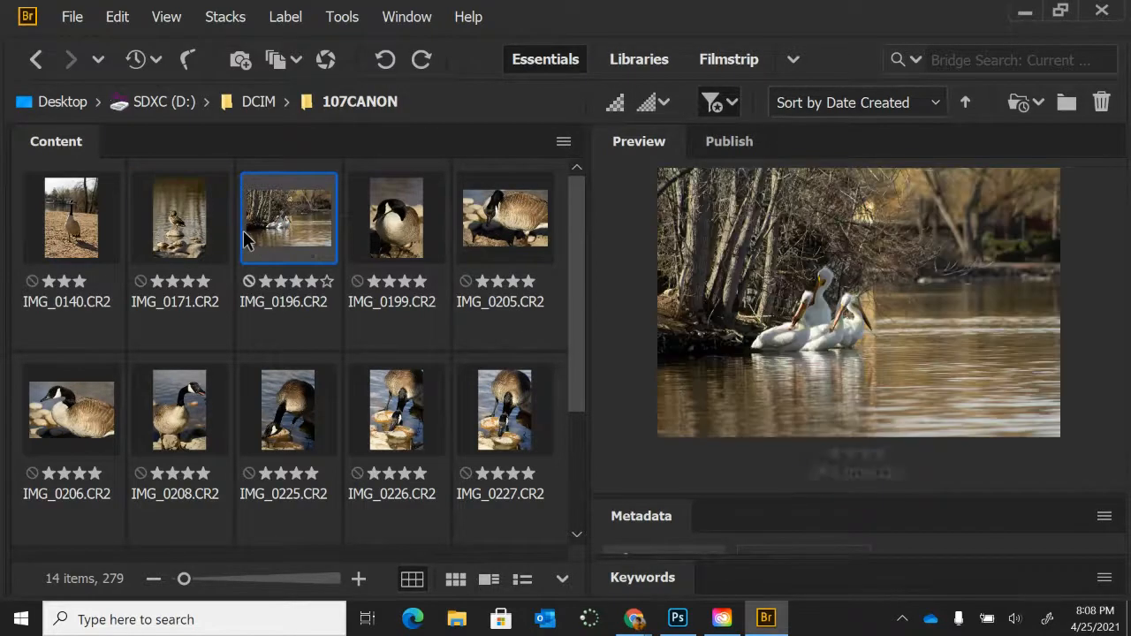
{"action": "left_click", "coordinate": [818, 297]}
{"action": "left_click_drag", "start_coordinate": [818, 292], "coordinate": [847, 296]}
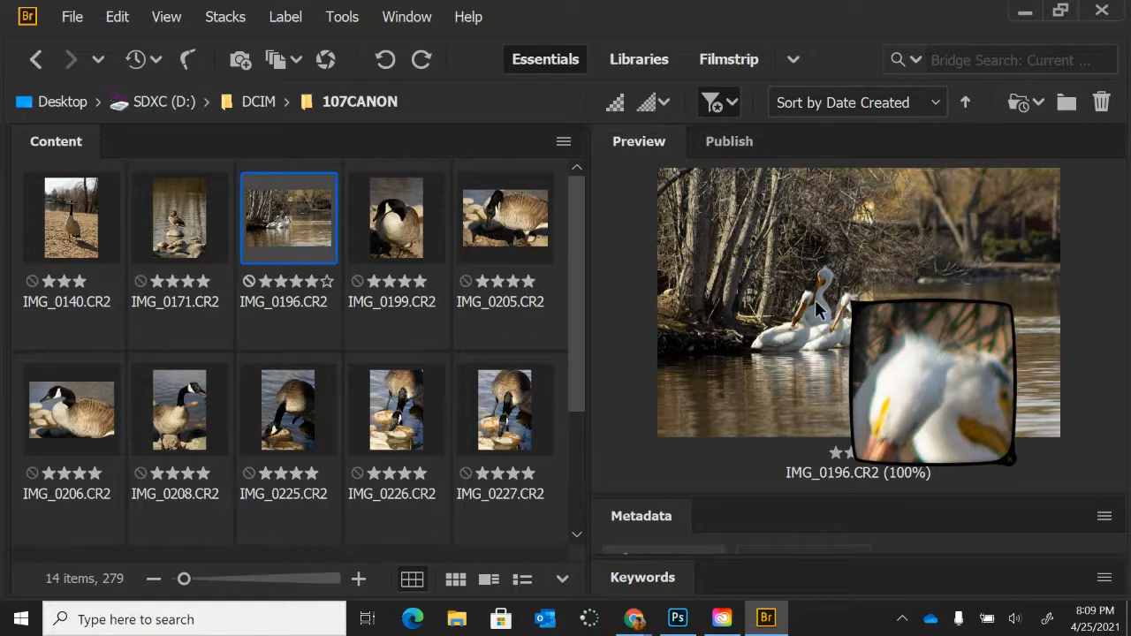
{"action": "left_click", "coordinate": [814, 300]}
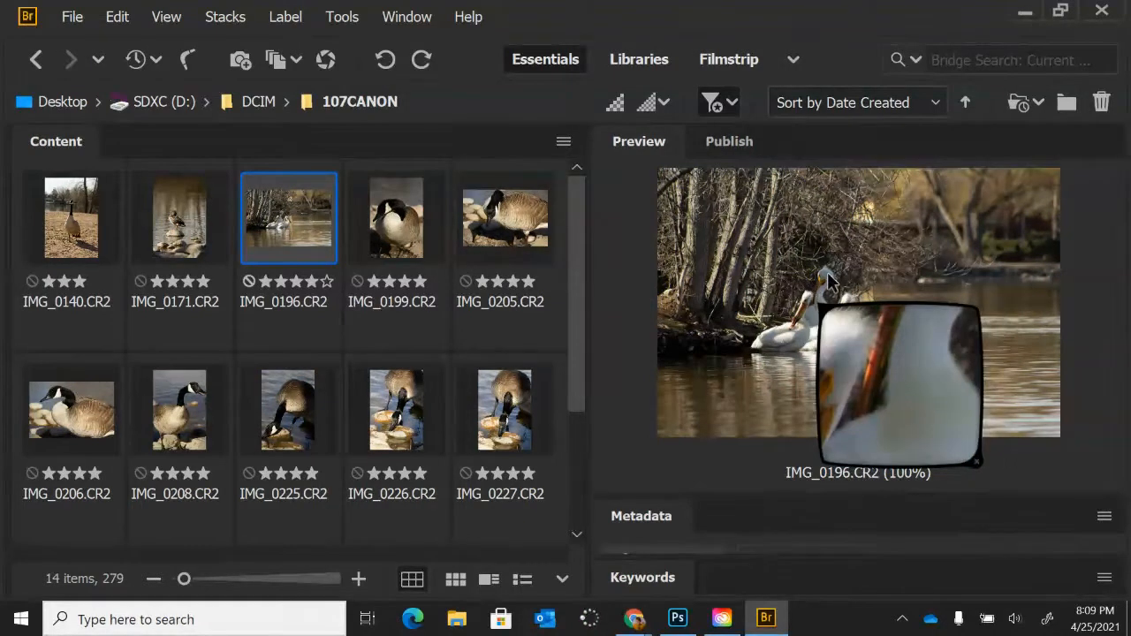
{"action": "left_click", "coordinate": [814, 288]}
{"action": "left_click_drag", "start_coordinate": [818, 292], "coordinate": [829, 334]}
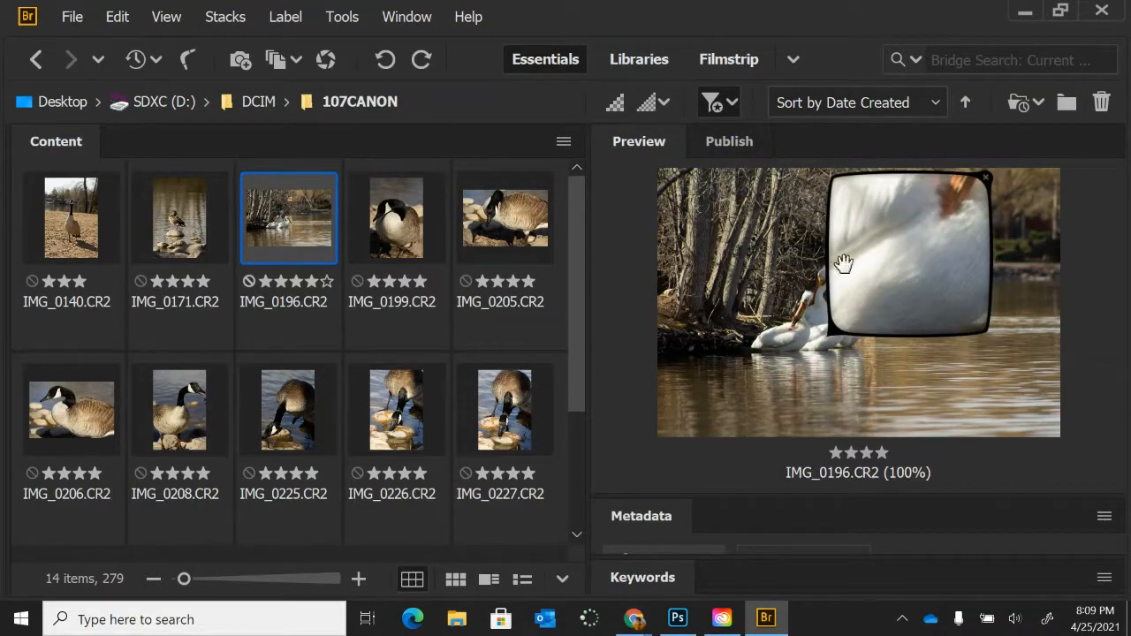
{"action": "left_click", "coordinate": [983, 183]}
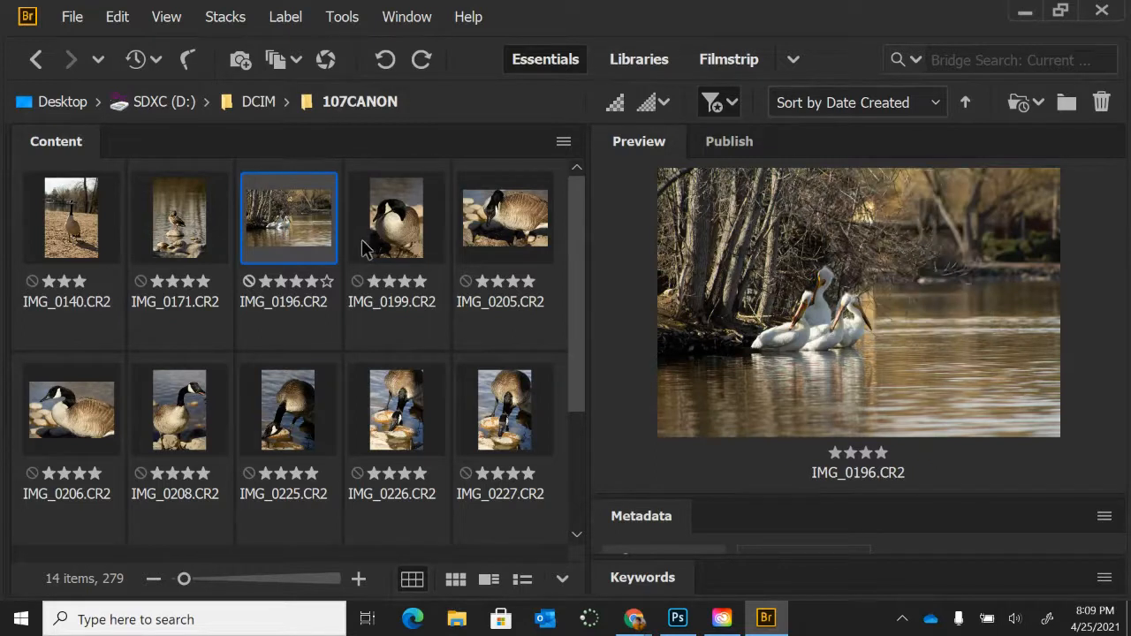
Check the sharpness of the goose in IMG_0199.CR2 with the loupe at 100%, and close the loupe
{"action": "left_click", "coordinate": [404, 231]}
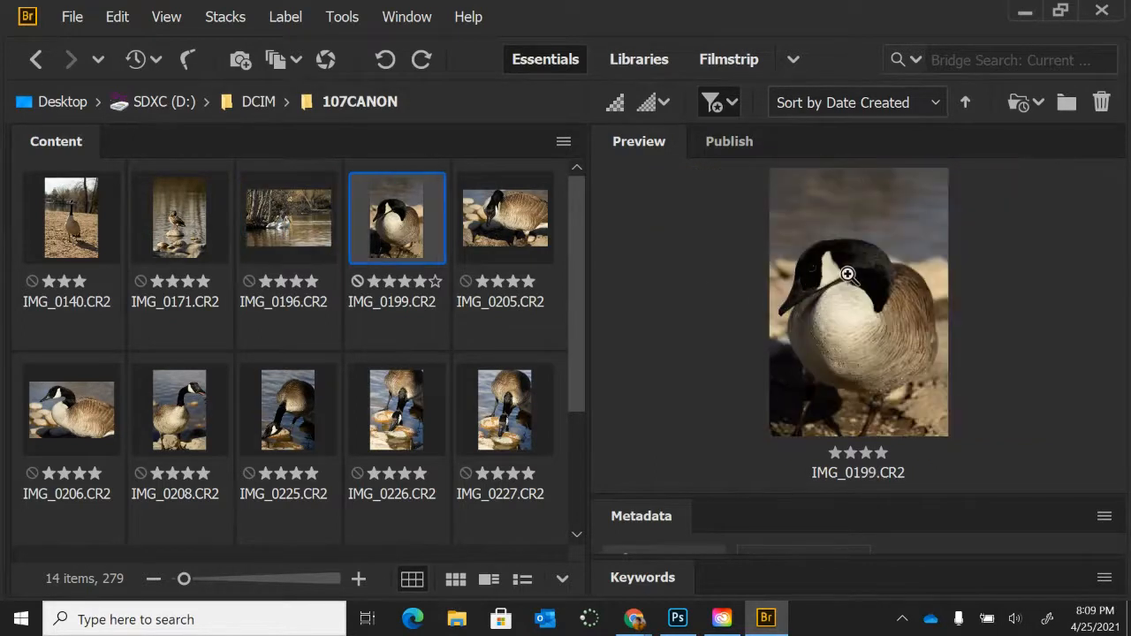
{"action": "left_click", "coordinate": [861, 374]}
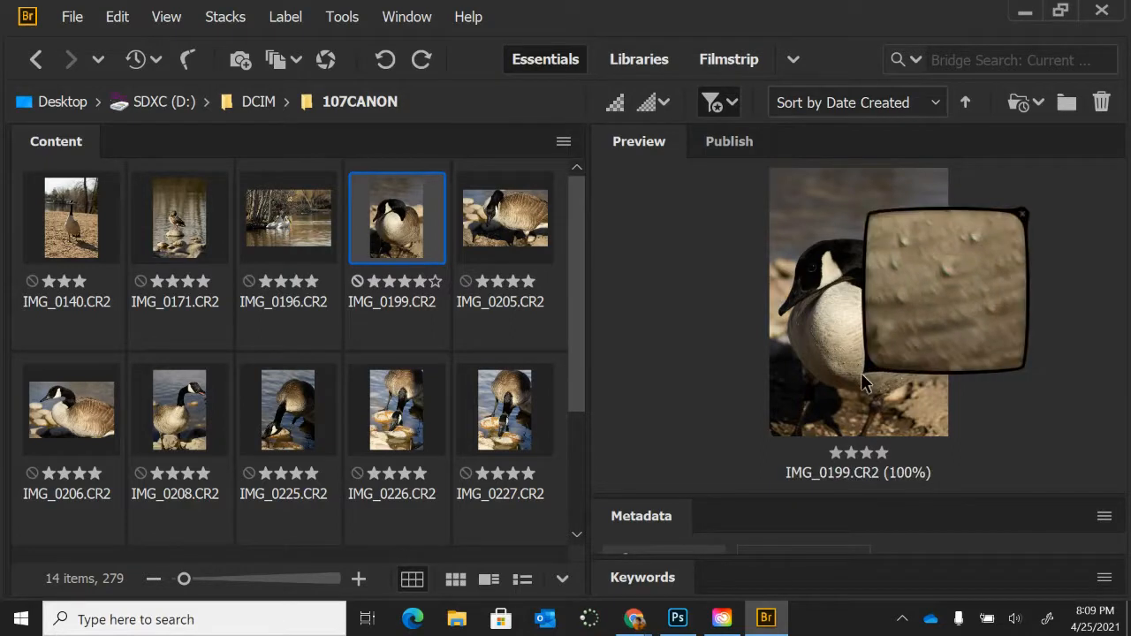
{"action": "left_click", "coordinate": [838, 358]}
{"action": "left_click", "coordinate": [840, 285]}
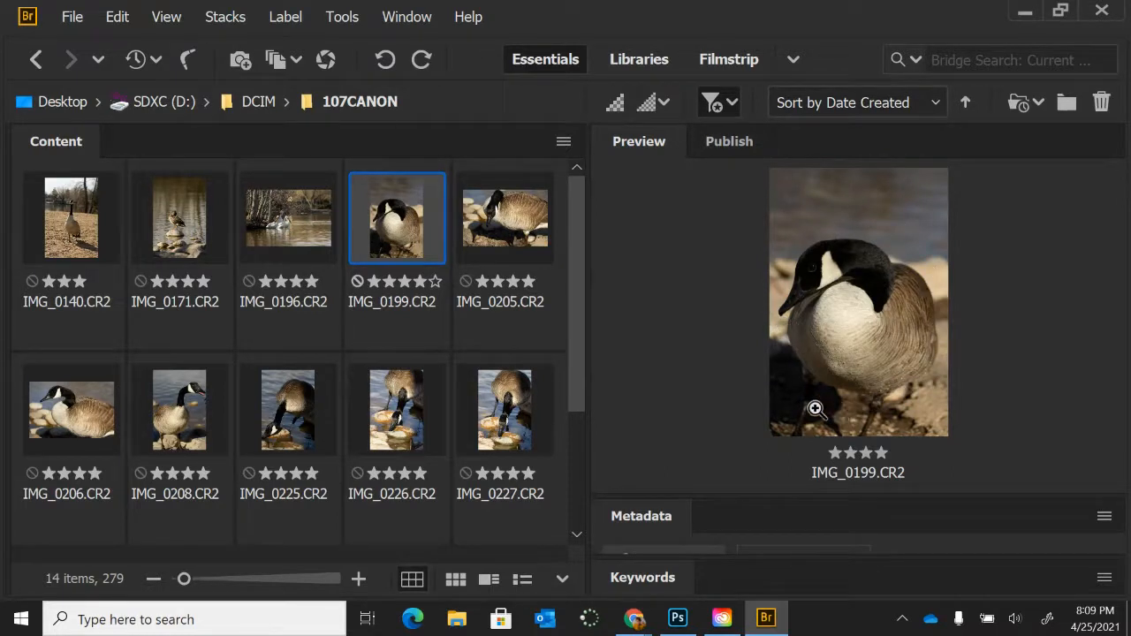
Step back and forth through the filtered goose photos from IMG_0205.CR2 to IMG_0230.CR2 to compare them
{"action": "left_click", "coordinate": [541, 236]}
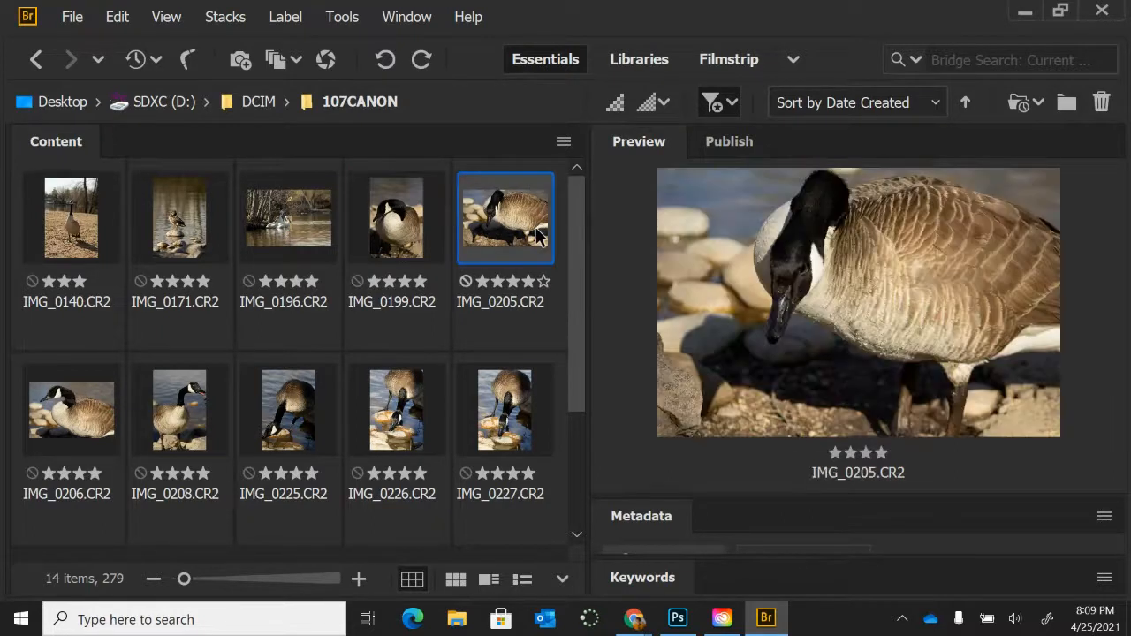
{"action": "key", "text": "Right"}
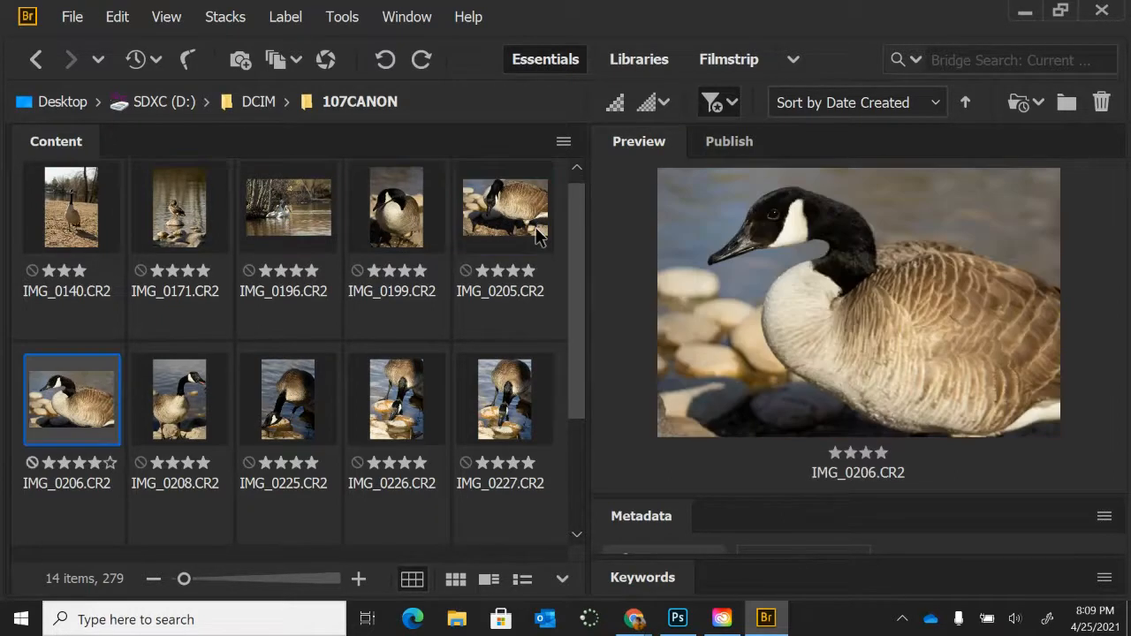
{"action": "key", "text": "Right"}
{"action": "key", "text": "Right"}
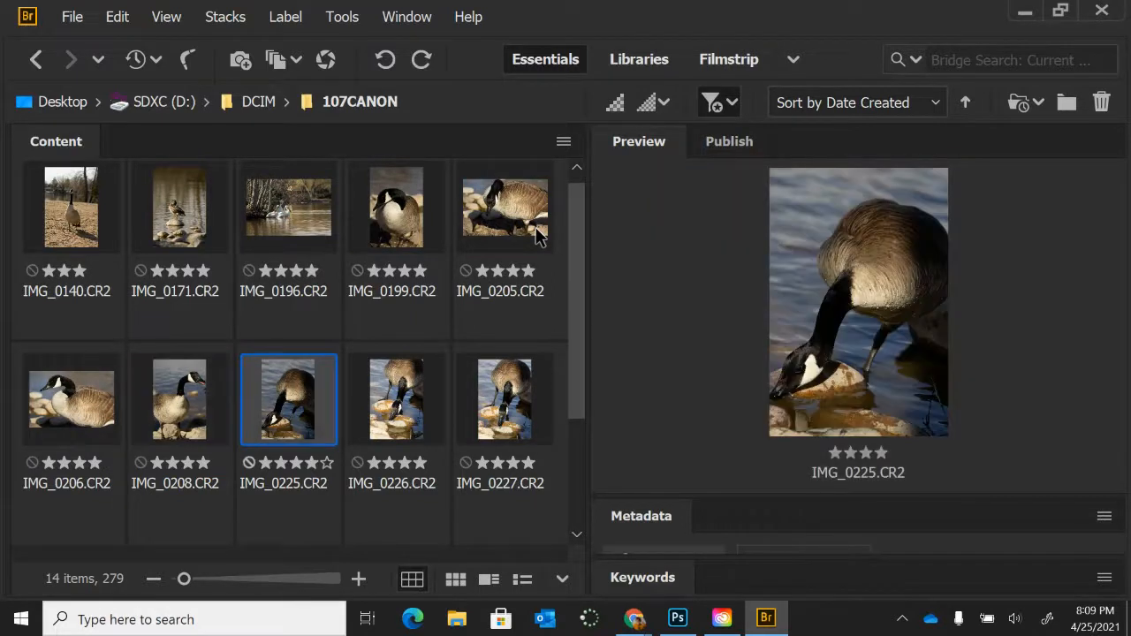
{"action": "key", "text": "Right"}
{"action": "key", "text": "Right"}
{"action": "key", "text": "Right"}
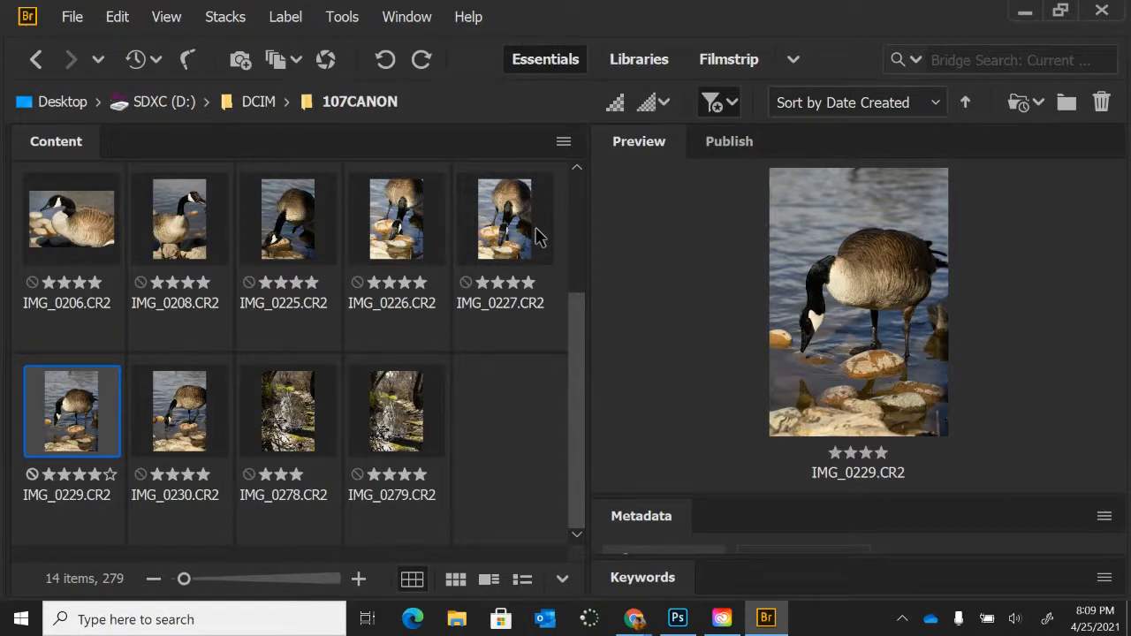
{"action": "key", "text": "Left"}
{"action": "key", "text": "Left"}
{"action": "key", "text": "Left"}
{"action": "key", "text": "Left"}
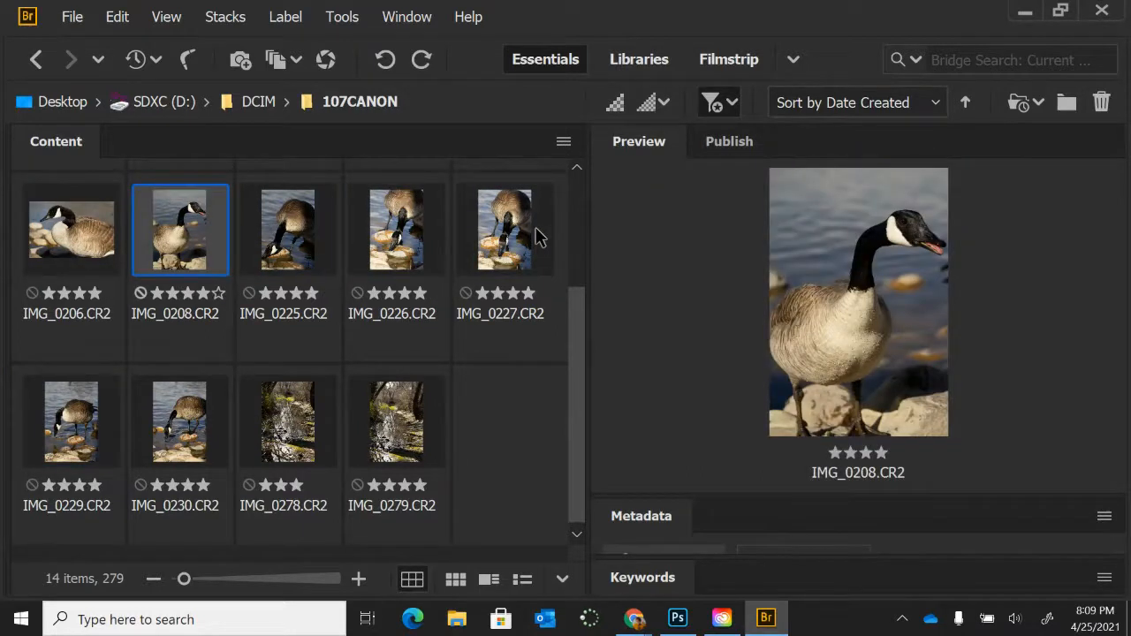
{"action": "key", "text": "Right"}
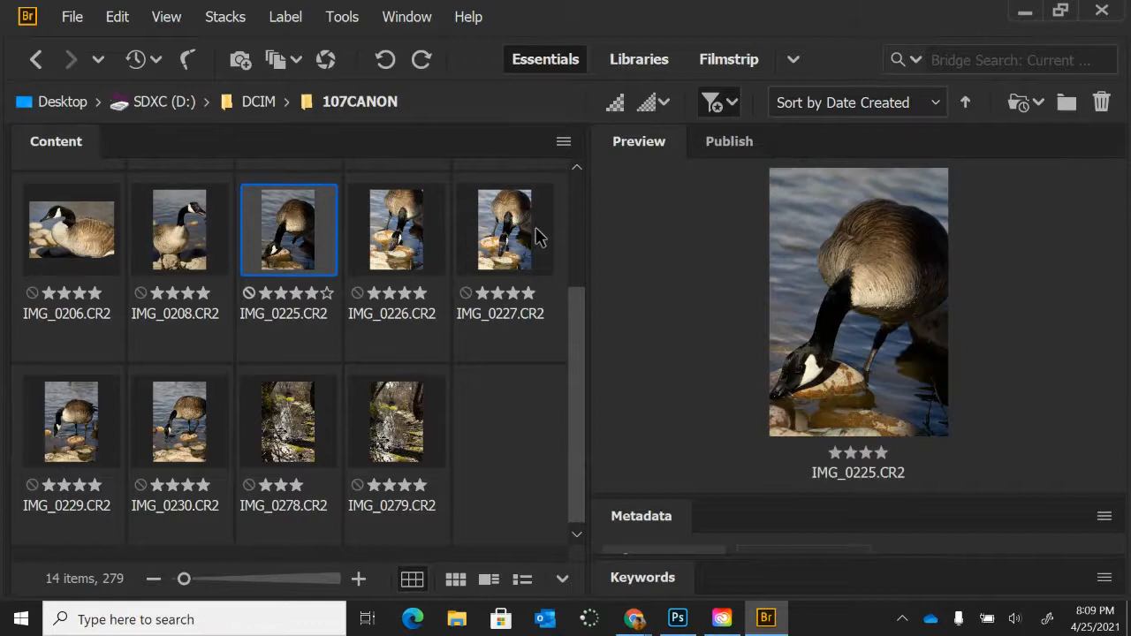
{"action": "key", "text": "Right"}
{"action": "key", "text": "Right"}
{"action": "key", "text": "Right"}
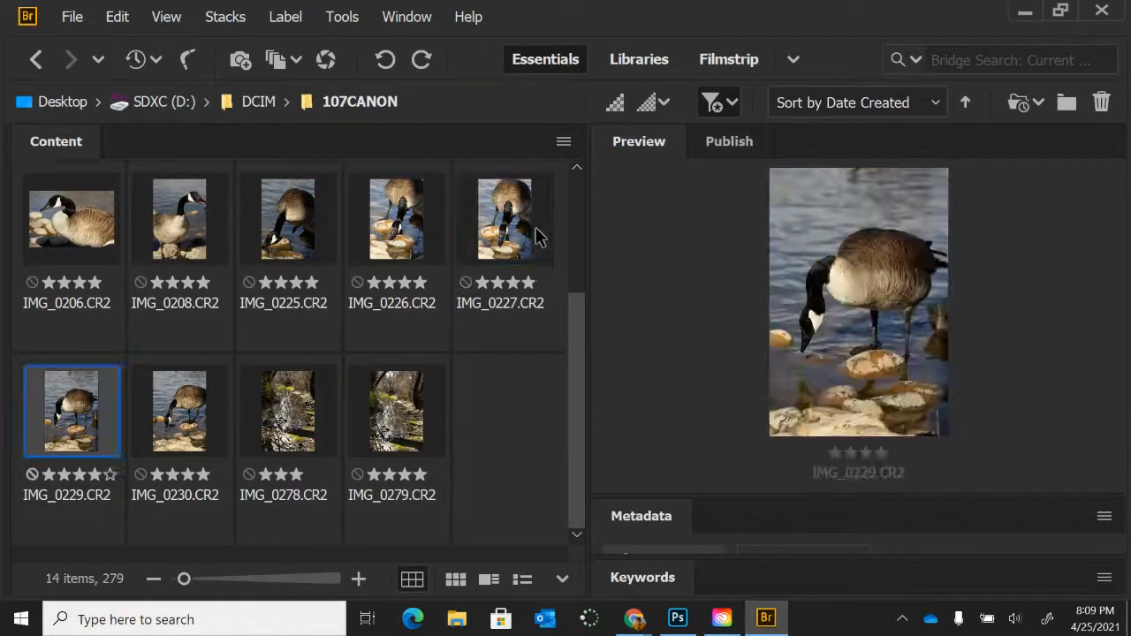
{"action": "key", "text": "Right"}
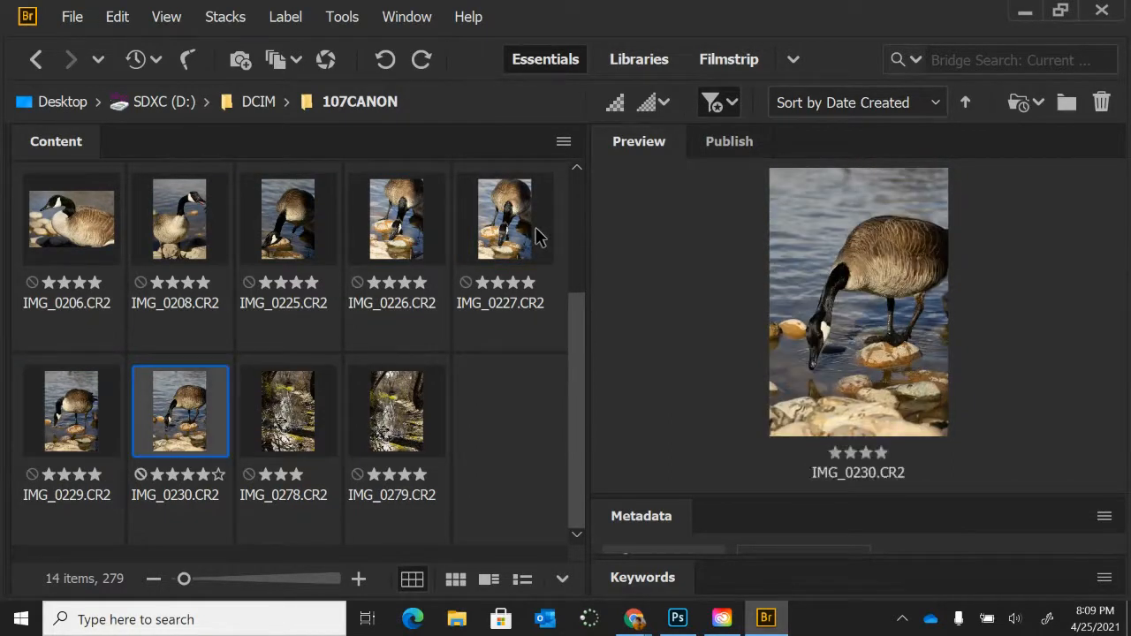
Examine the goose's head in IMG_0229.CR2 with the loupe at 100%, and close the loupe
{"action": "key", "text": "Left"}
{"action": "left_click", "coordinate": [806, 329]}
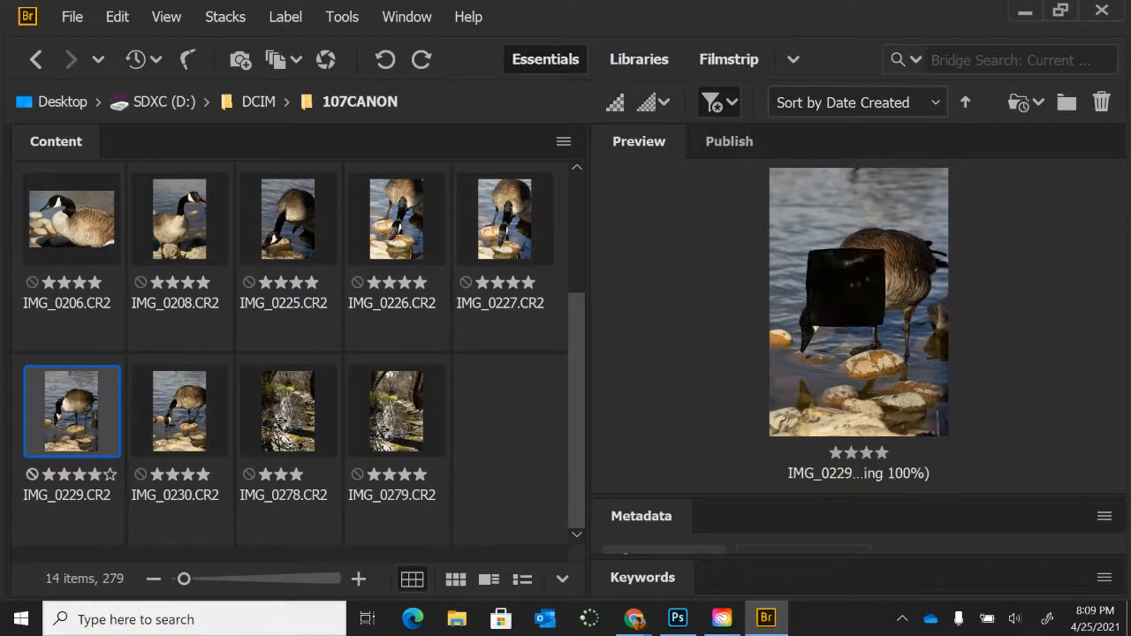
{"action": "left_click", "coordinate": [814, 329]}
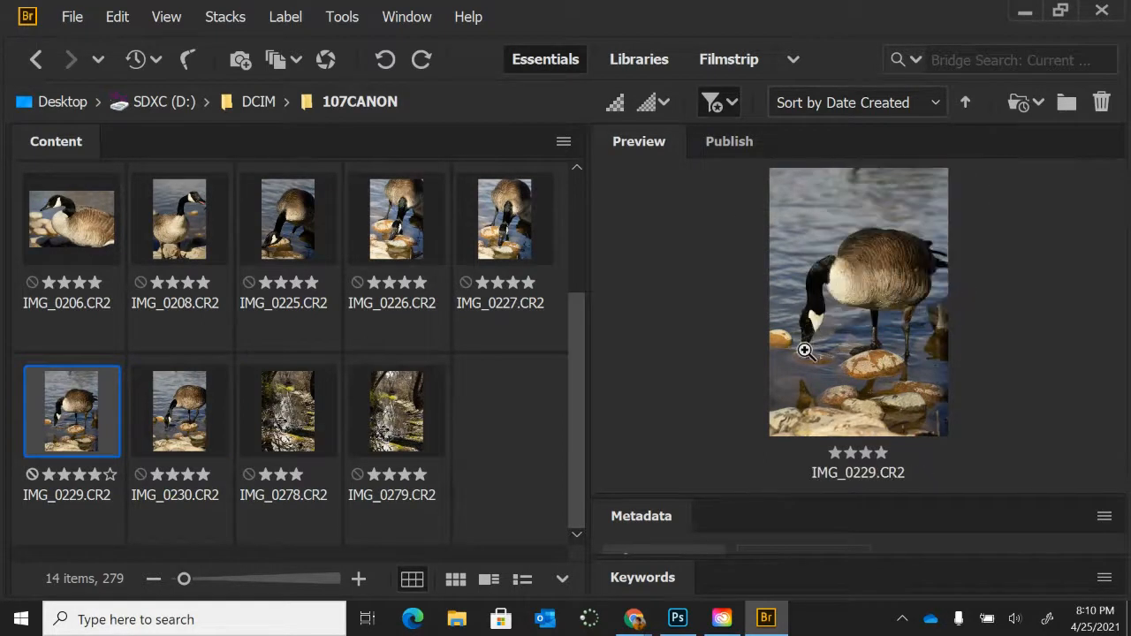
{"action": "left_click", "coordinate": [803, 348]}
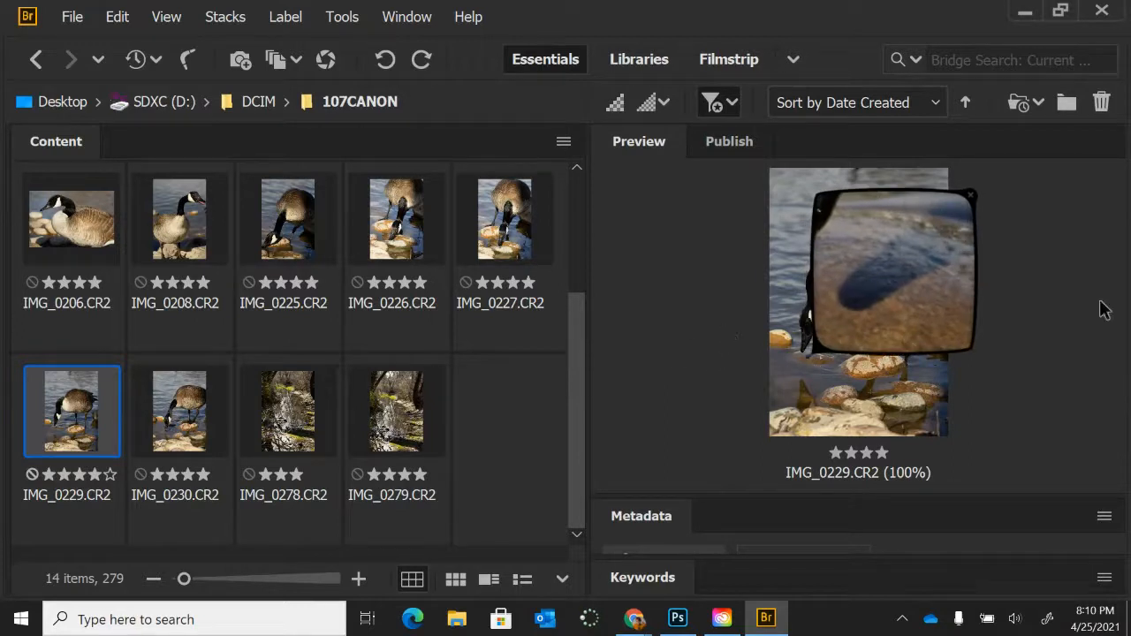
{"action": "left_click", "coordinate": [970, 194]}
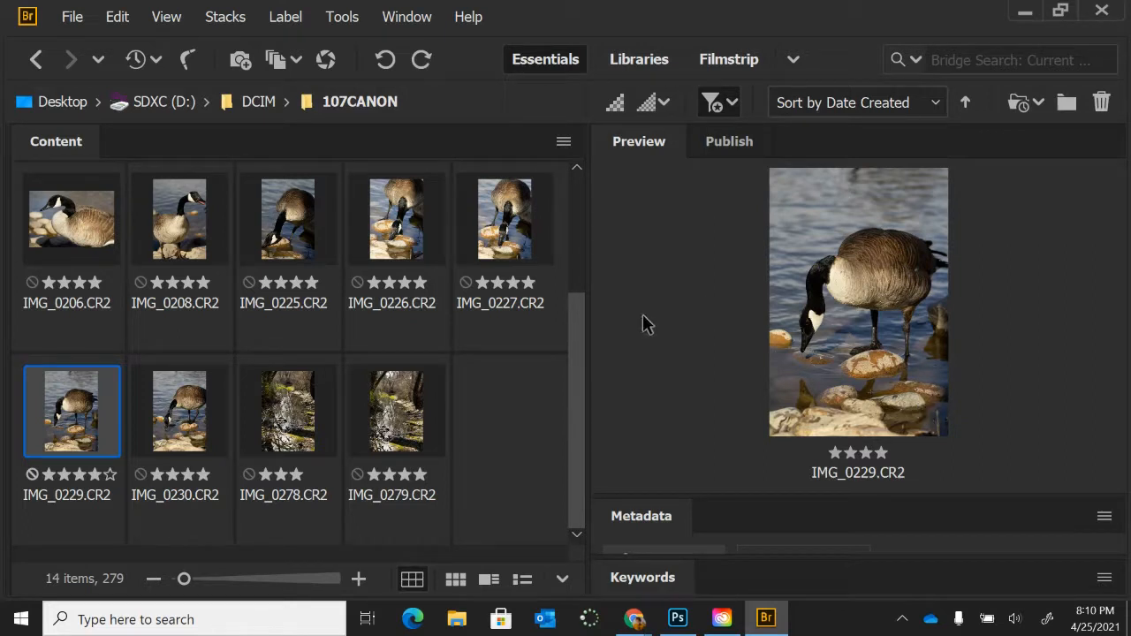
Preview IMG_0199.CR2 again for comparison, and recheck the goose's head in IMG_0229.CR2 with the loupe
{"action": "left_click_drag", "start_coordinate": [571, 366], "coordinate": [573, 242]}
{"action": "left_click", "coordinate": [431, 208]}
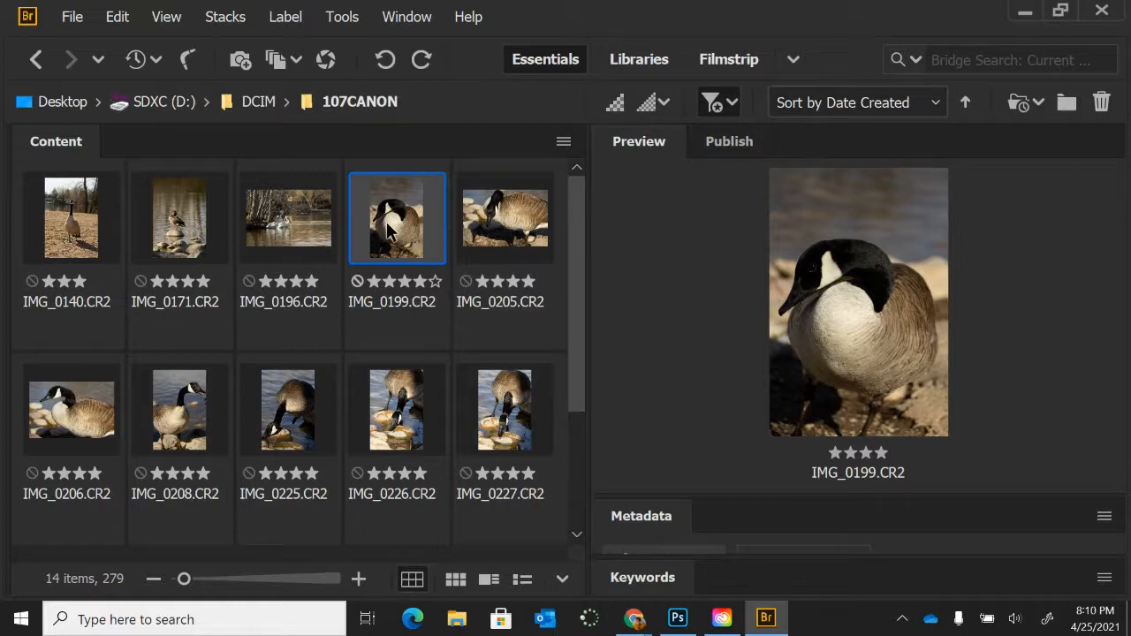
{"action": "left_click_drag", "start_coordinate": [578, 327], "coordinate": [589, 386]}
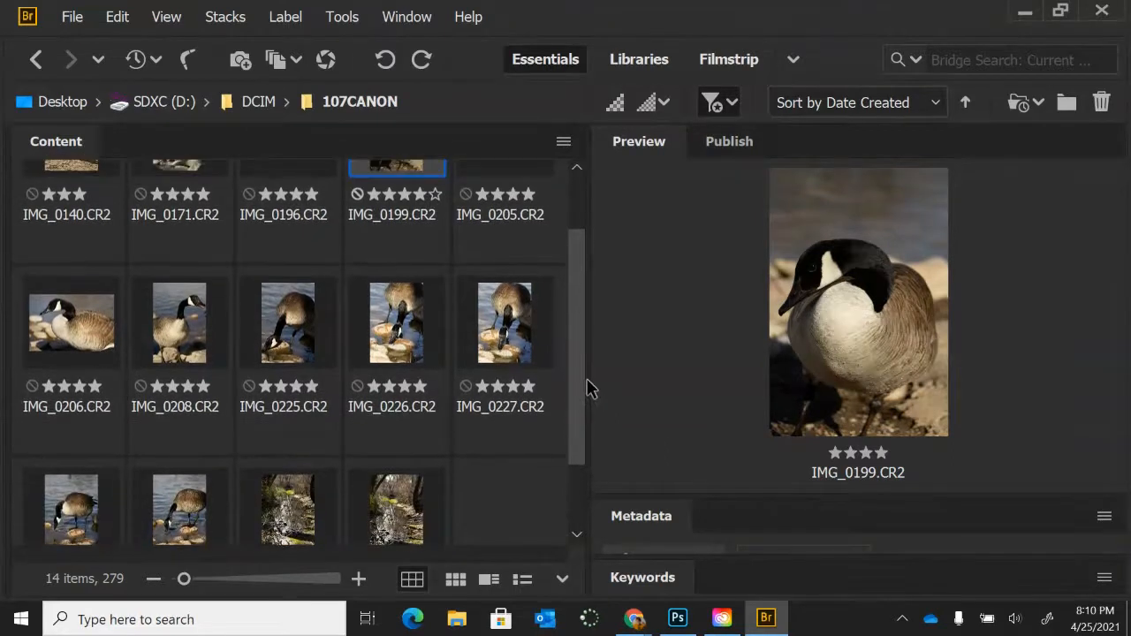
{"action": "left_click", "coordinate": [67, 495]}
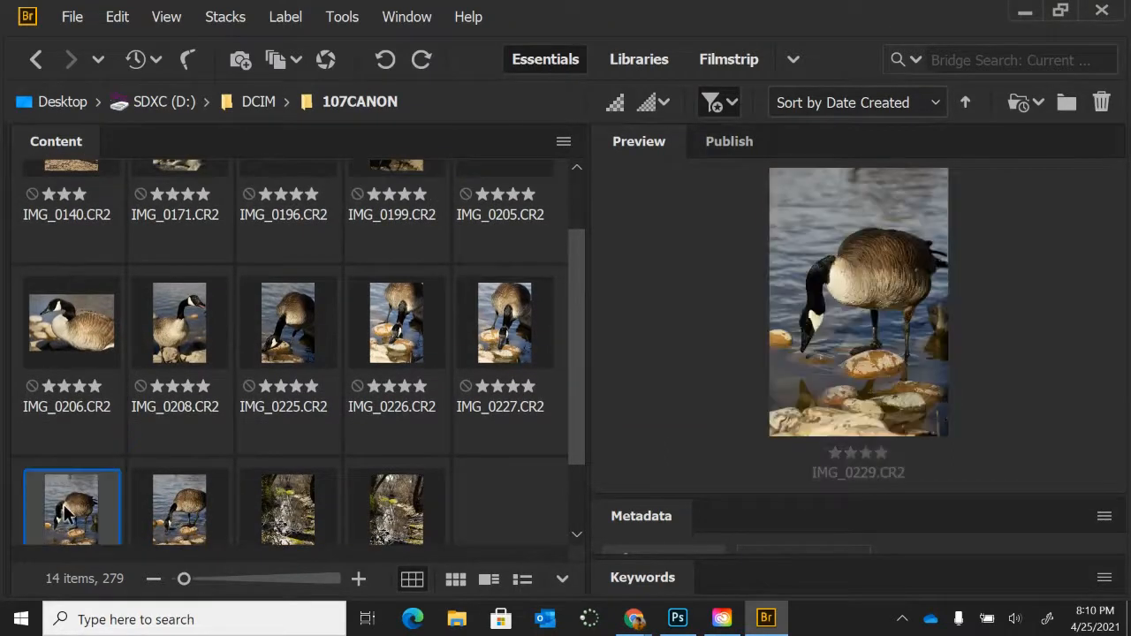
{"action": "left_click", "coordinate": [812, 320]}
{"action": "left_click_drag", "start_coordinate": [814, 323], "coordinate": [808, 315]}
{"action": "left_click", "coordinate": [808, 315]}
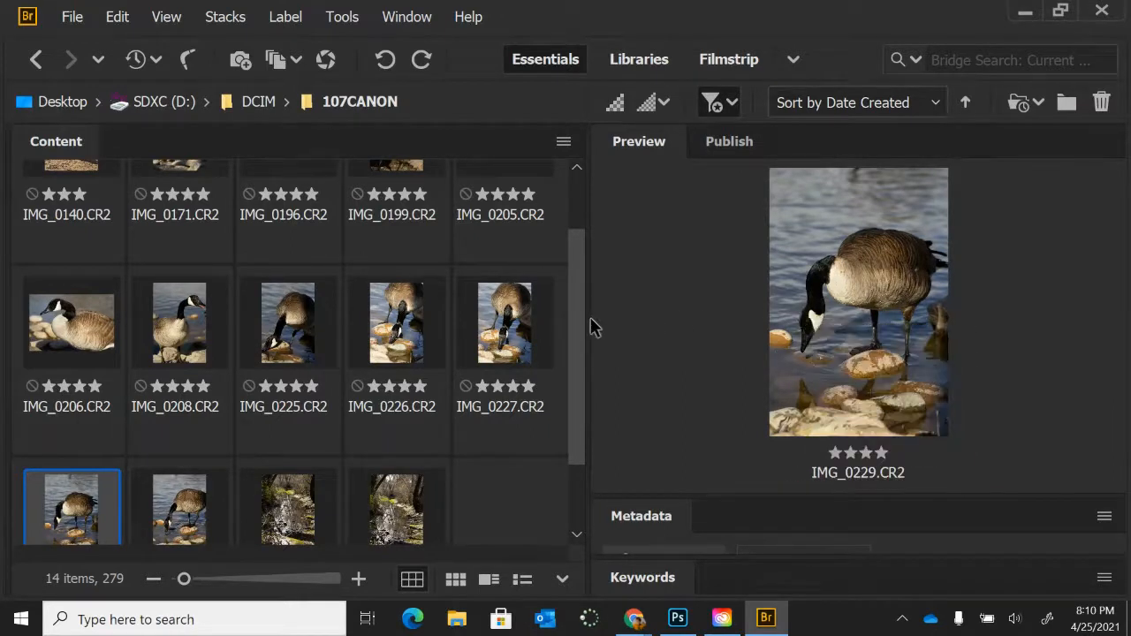
Recheck the goose's eye area in IMG_0199.CR2 with the loupe at 100%, and close the loupe
{"action": "left_click_drag", "start_coordinate": [581, 322], "coordinate": [574, 265]}
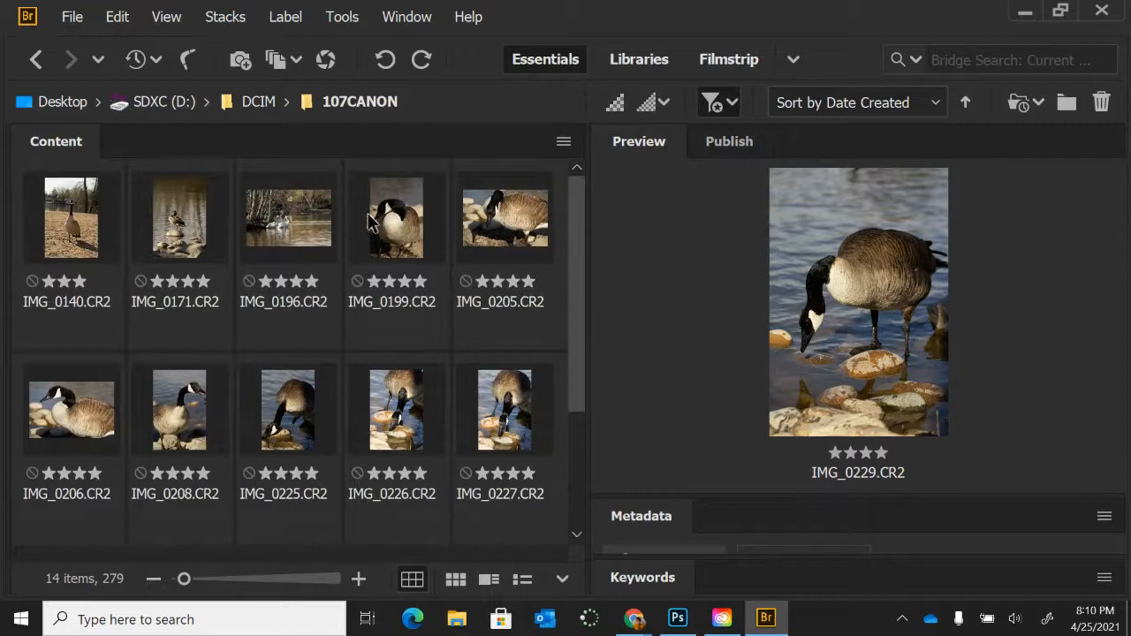
{"action": "left_click", "coordinate": [393, 232]}
{"action": "left_click", "coordinate": [811, 267]}
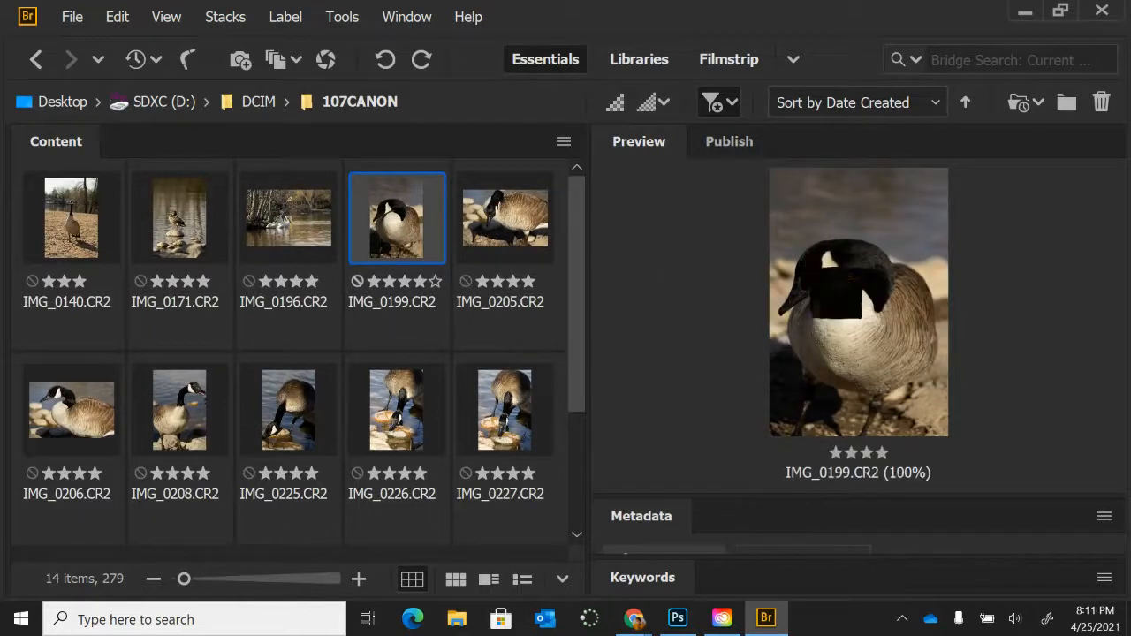
{"action": "left_click", "coordinate": [809, 265]}
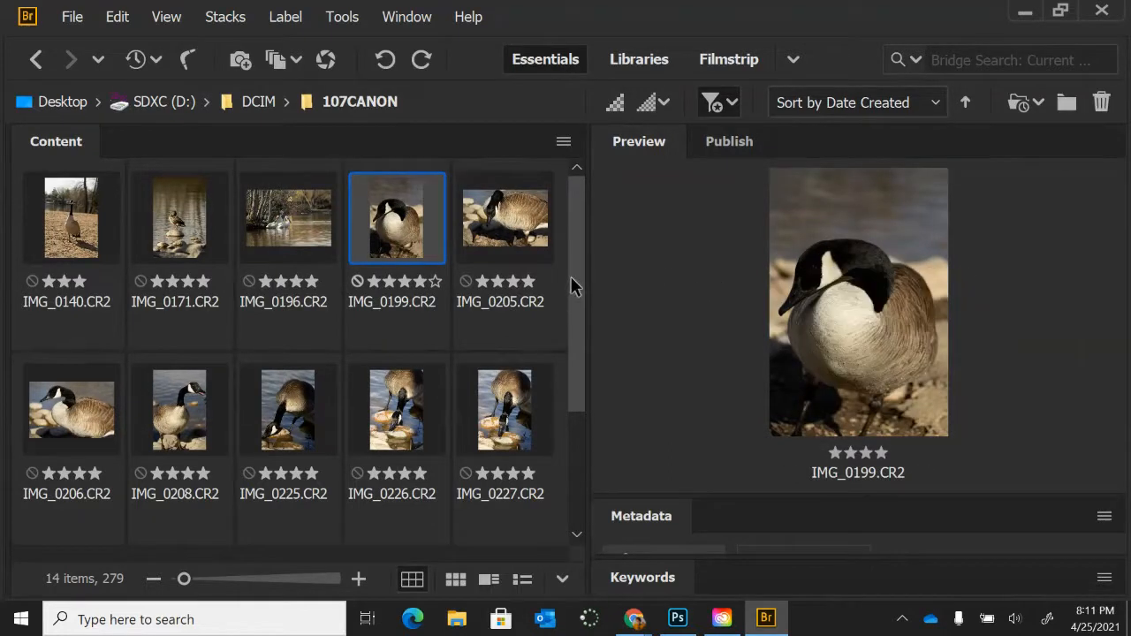
Open IMG_0229.CR2 in Camera Raw and enlarge its window for a bigger image and all the Basic adjustments
{"action": "left_click_drag", "start_coordinate": [570, 277], "coordinate": [578, 356]}
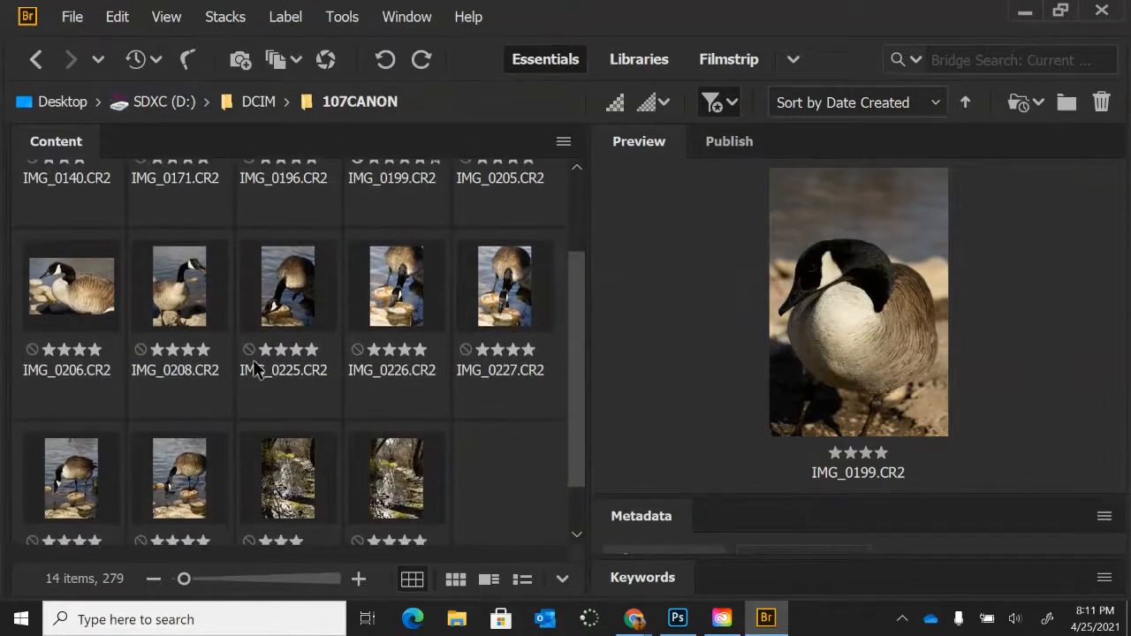
{"action": "left_click", "coordinate": [81, 484]}
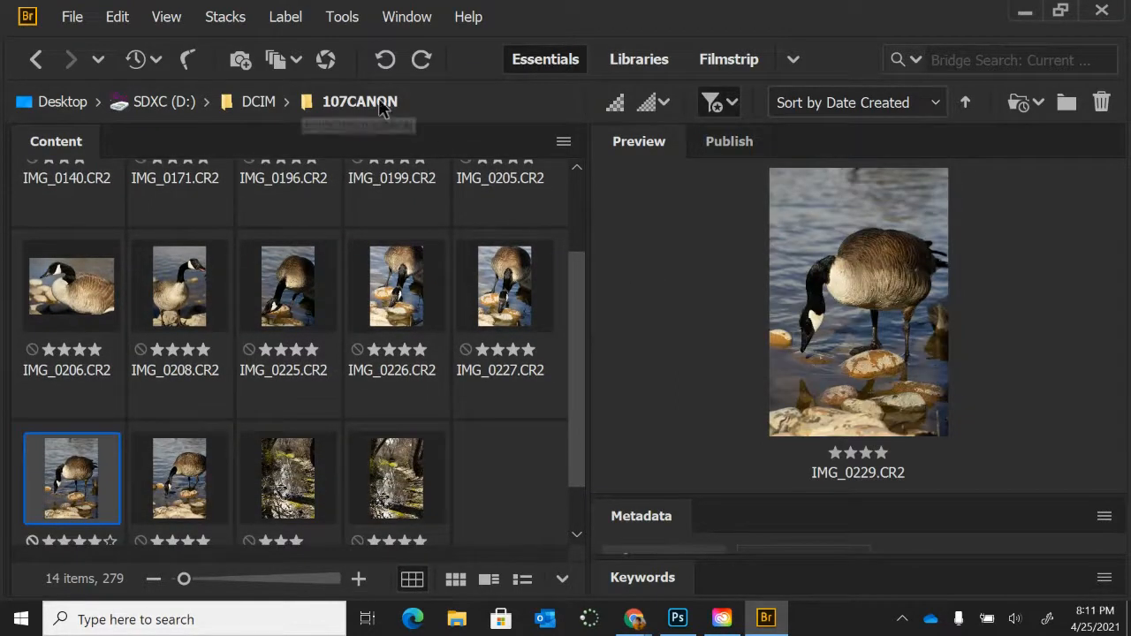
{"action": "left_click", "coordinate": [327, 61]}
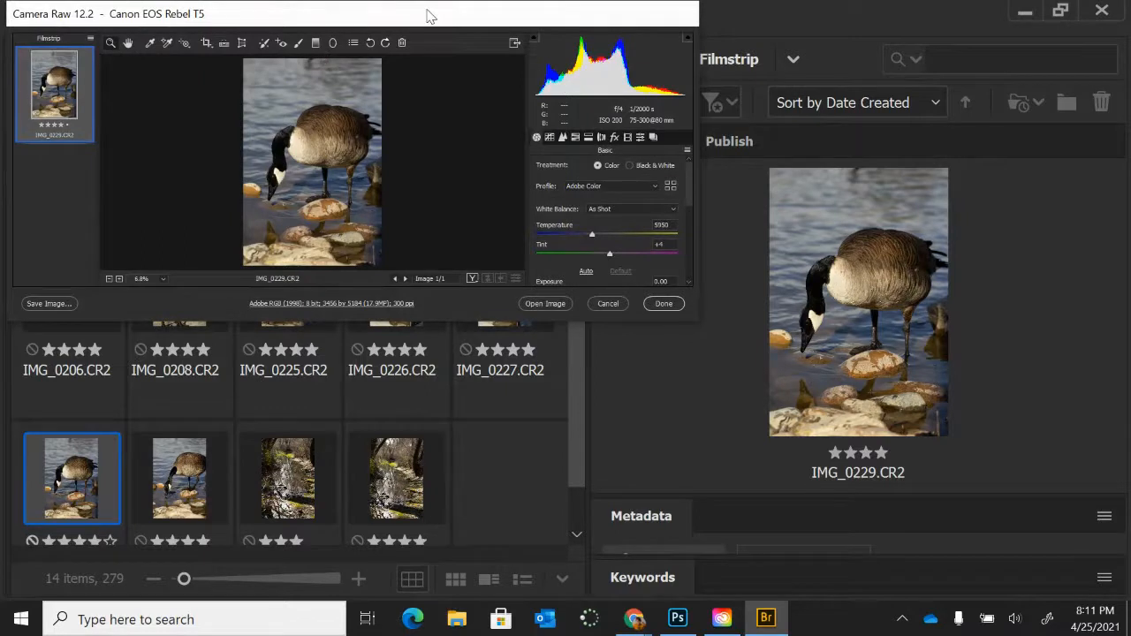
{"action": "left_click_drag", "start_coordinate": [429, 16], "coordinate": [508, 106]}
{"action": "left_click_drag", "start_coordinate": [715, 414], "coordinate": [775, 566]}
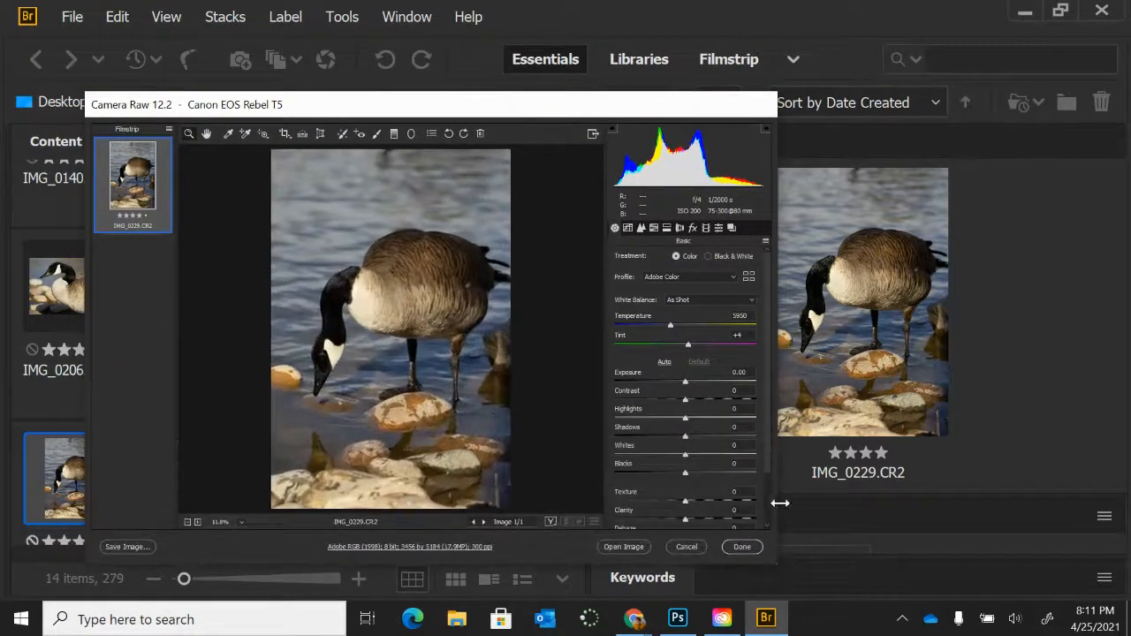
{"action": "left_click_drag", "start_coordinate": [781, 469], "coordinate": [1028, 478]}
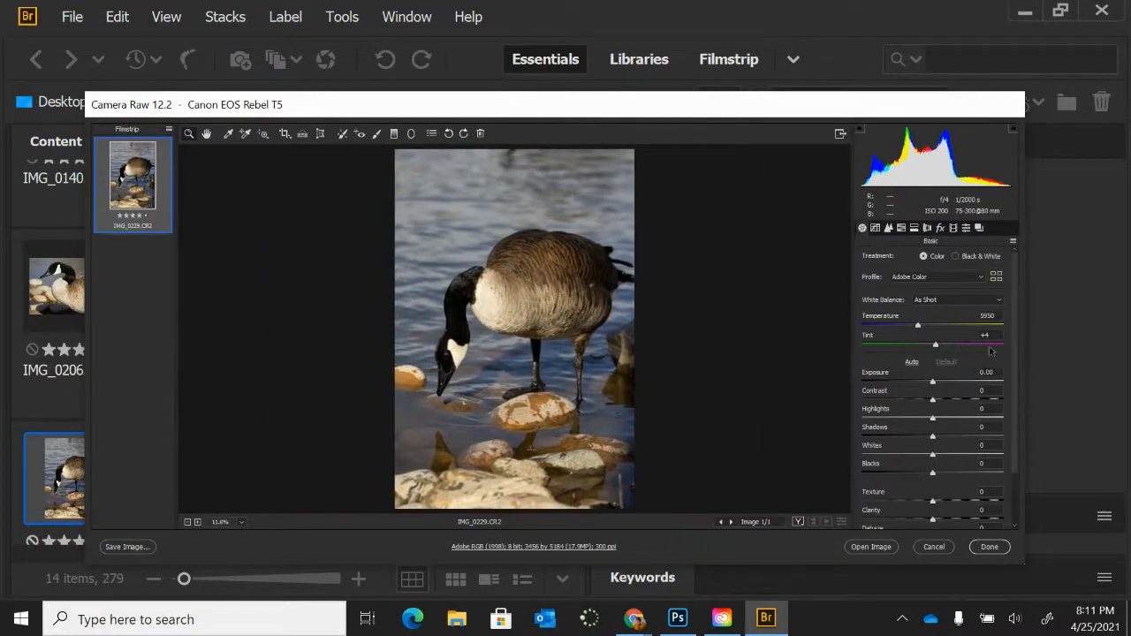
Try Texture and Clarity at up to +100 each on the goose photo, and bring Clarity back down to +3
{"action": "left_click_drag", "start_coordinate": [1014, 383], "coordinate": [1004, 438]}
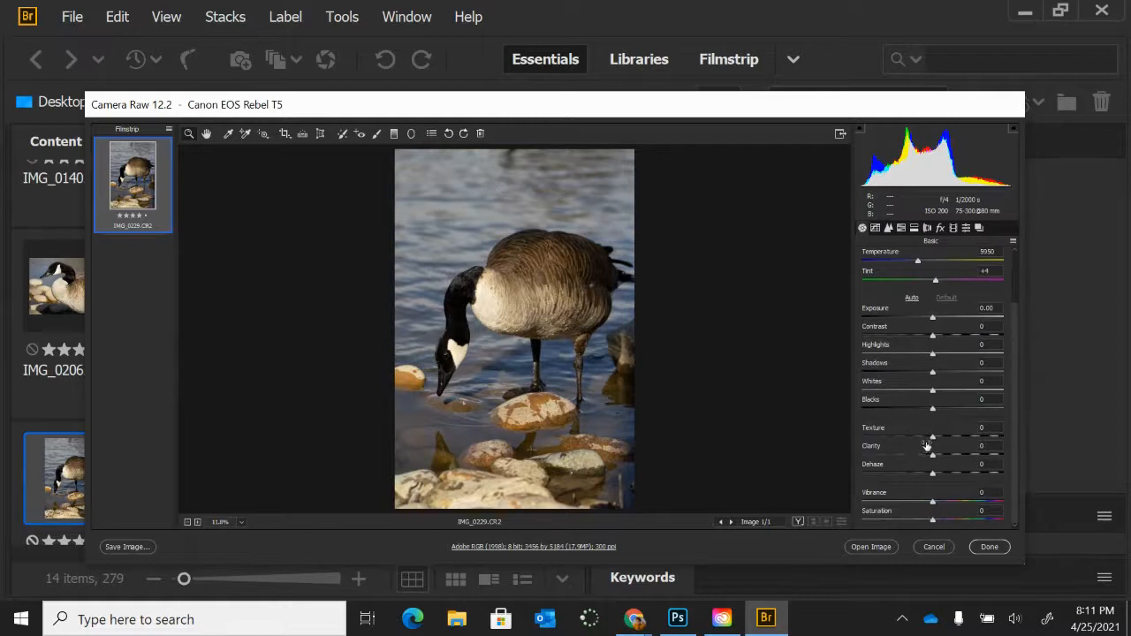
{"action": "left_click_drag", "start_coordinate": [933, 439], "coordinate": [945, 457]}
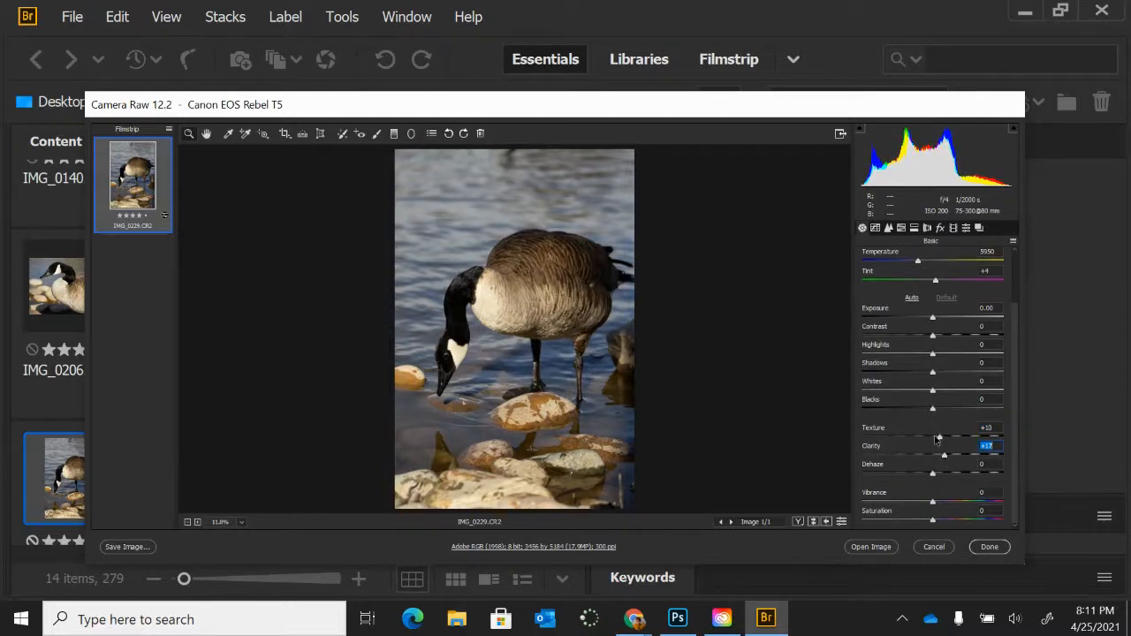
{"action": "left_click", "coordinate": [939, 439]}
{"action": "left_click_drag", "start_coordinate": [940, 440], "coordinate": [1061, 451]}
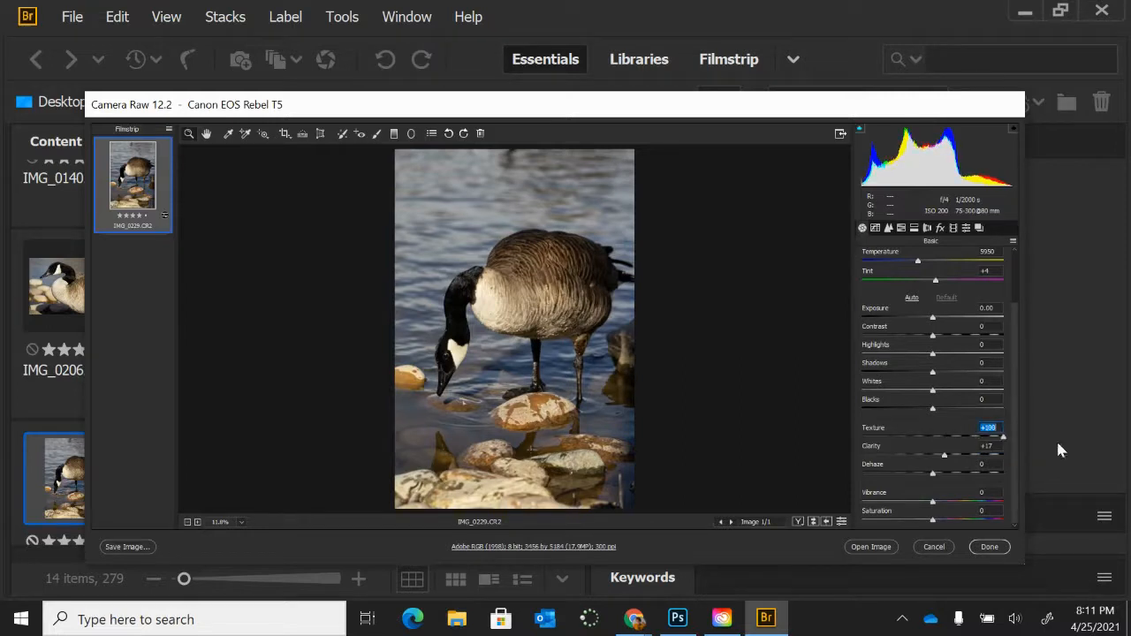
{"action": "left_click_drag", "start_coordinate": [944, 456], "coordinate": [1022, 464]}
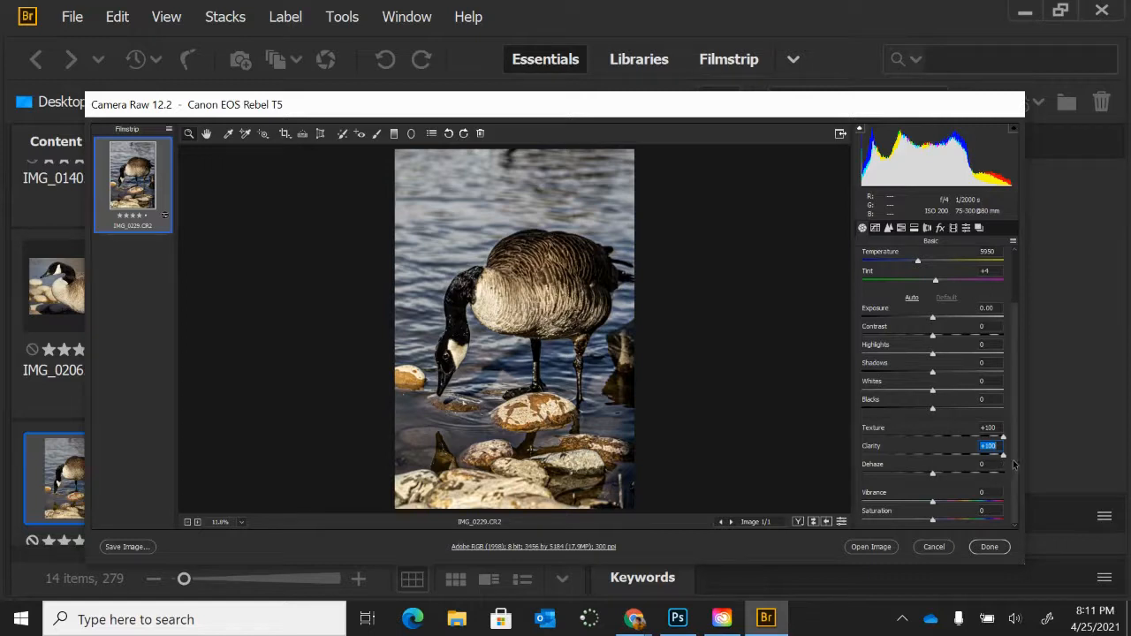
{"action": "key", "text": "Tab"}
{"action": "left_click_drag", "start_coordinate": [1003, 455], "coordinate": [936, 457]}
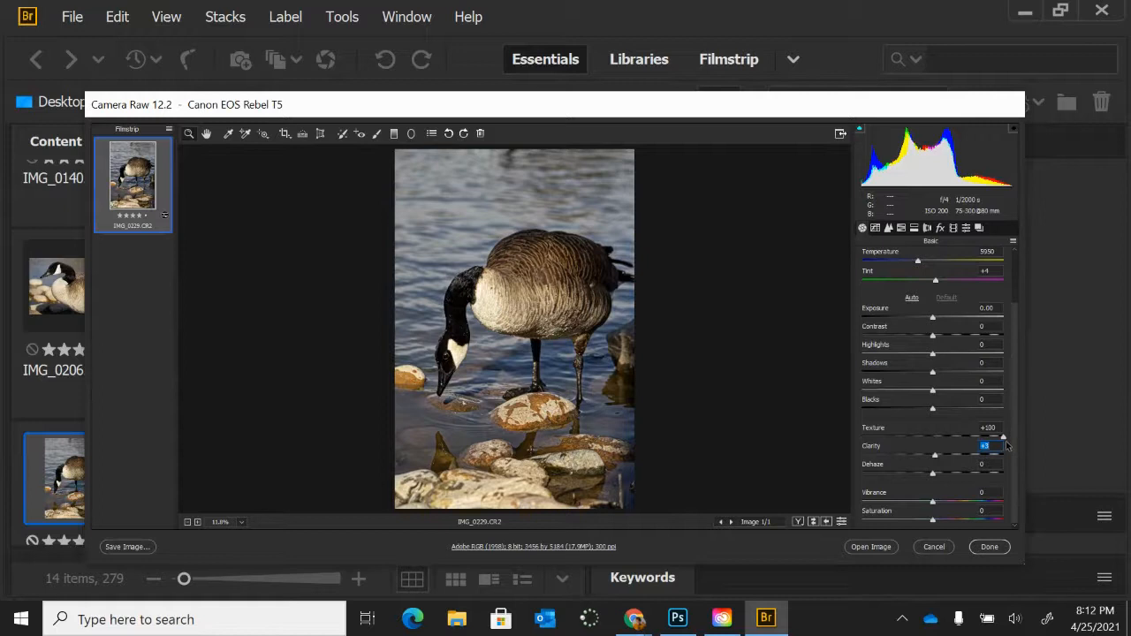
Set the goose photo's Texture to +42 and Clarity to +20
{"action": "left_click_drag", "start_coordinate": [1004, 438], "coordinate": [949, 465]}
{"action": "left_click", "coordinate": [936, 461]}
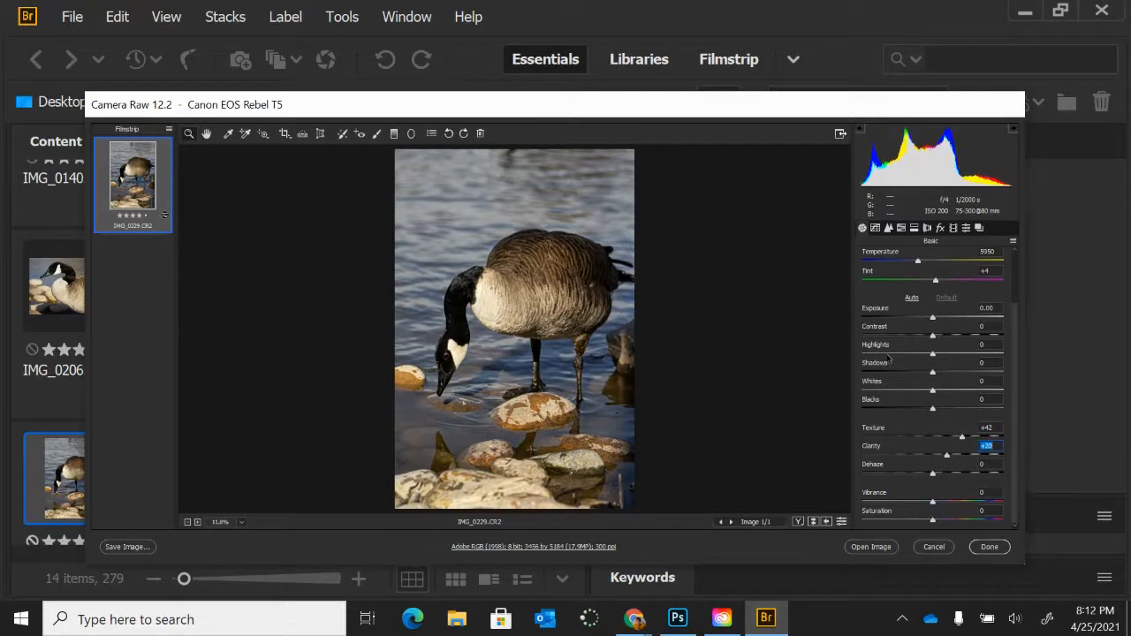
Zoom in on the goose's neck and back to 100% to examine the feather detail
{"action": "left_click", "coordinate": [465, 297]}
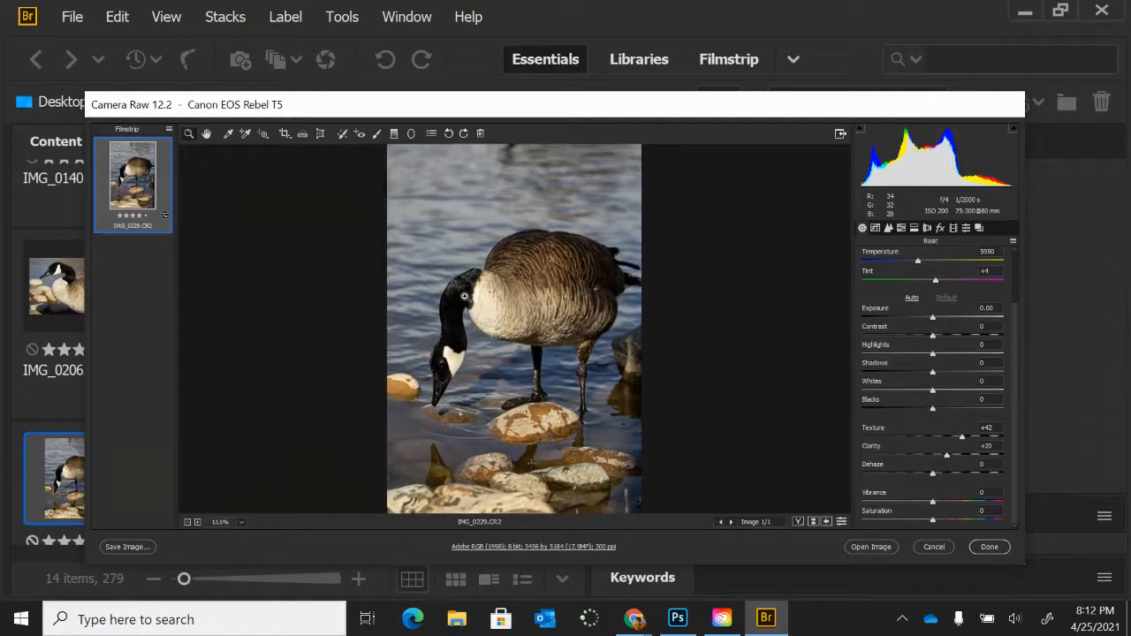
{"action": "left_click", "coordinate": [465, 296]}
{"action": "left_click", "coordinate": [465, 296]}
{"action": "left_click", "coordinate": [465, 296]}
{"action": "left_click", "coordinate": [465, 296]}
{"action": "left_click", "coordinate": [465, 296]}
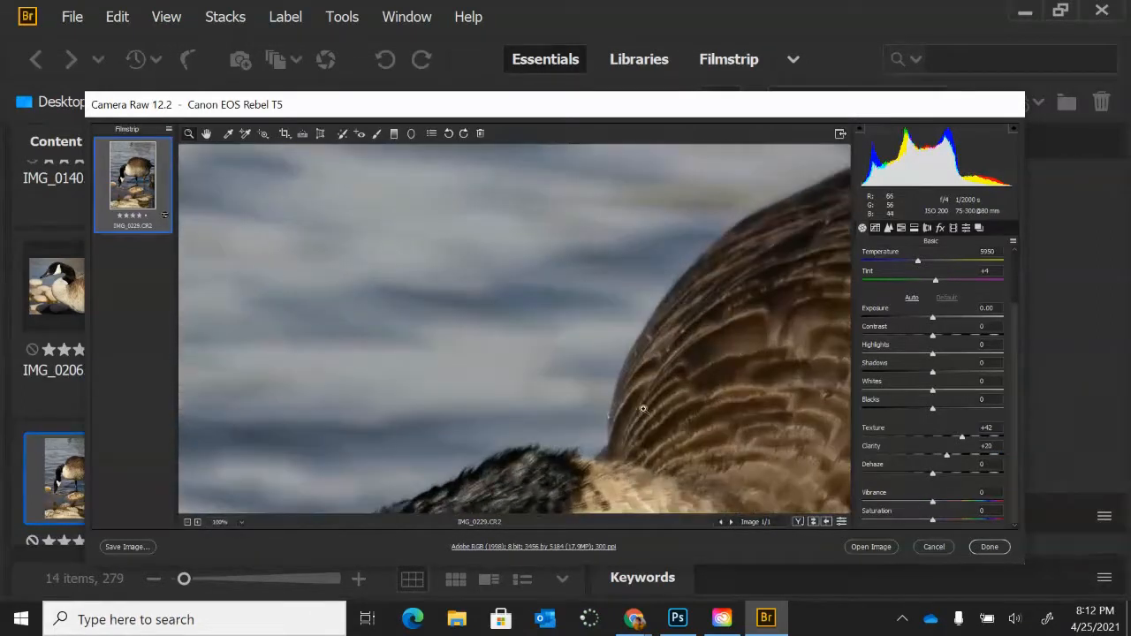
Examine the goose's head and eye at 50% magnification
{"action": "left_click_drag", "start_coordinate": [424, 358], "coordinate": [356, 358]}
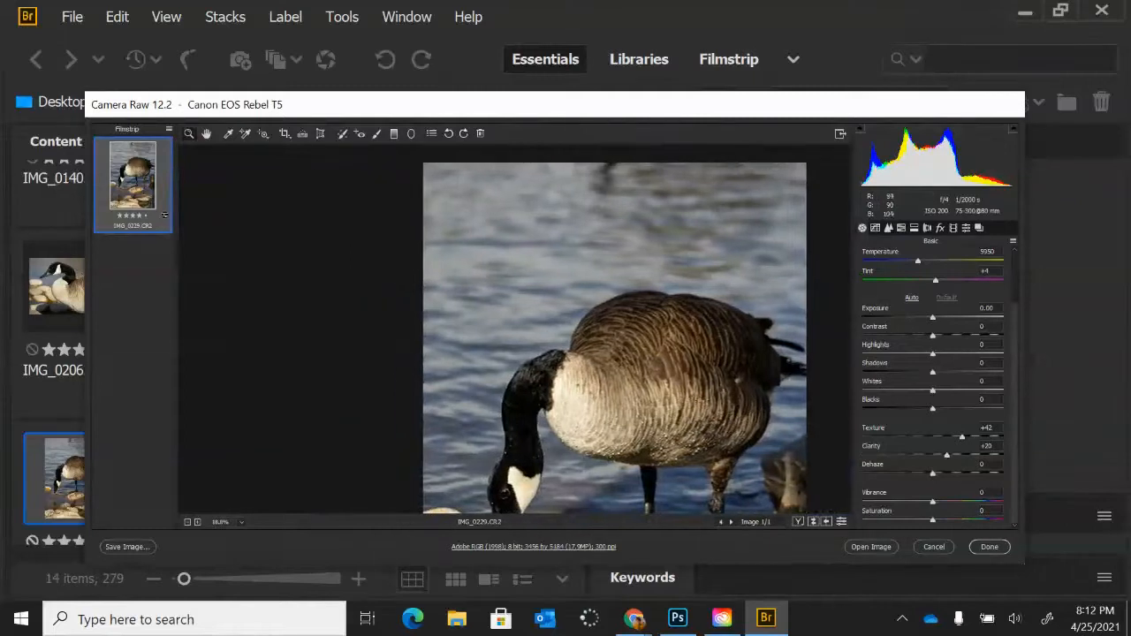
{"action": "left_click", "coordinate": [506, 498]}
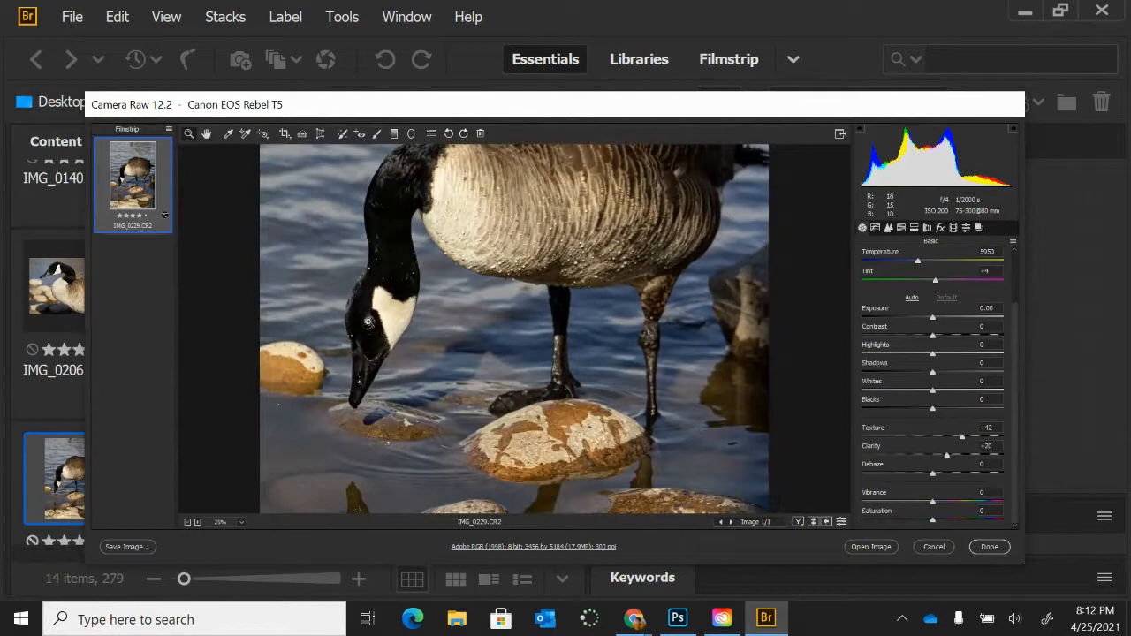
{"action": "left_click", "coordinate": [367, 322]}
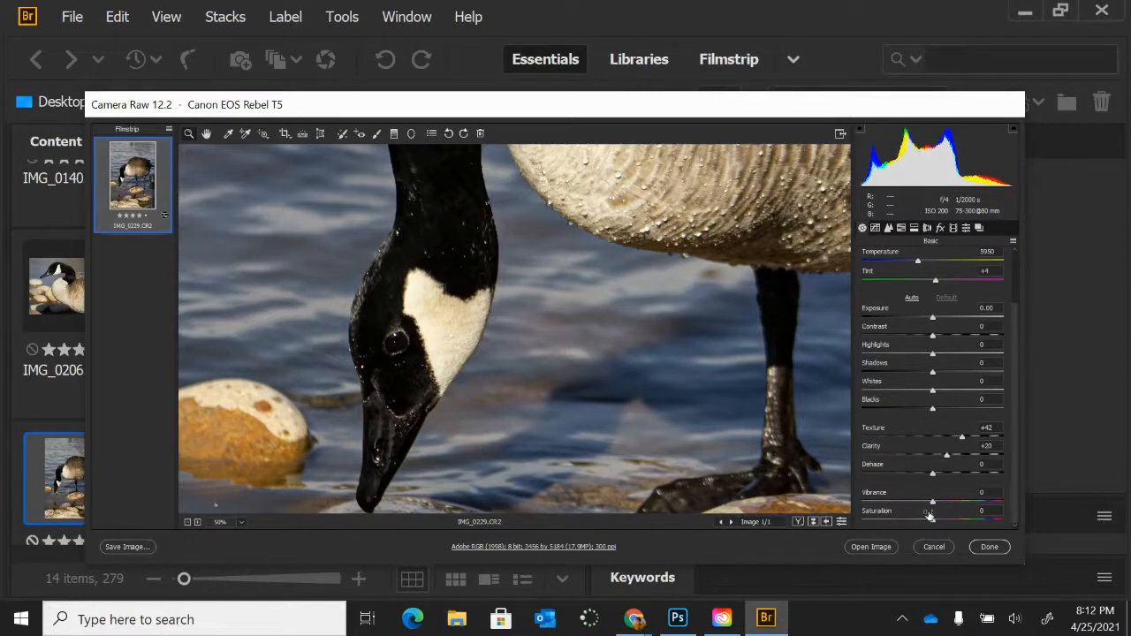
Try slight Vibrance and Saturation adjustments on the goose photo
{"action": "left_click_drag", "start_coordinate": [936, 510], "coordinate": [940, 503]}
{"action": "left_click", "coordinate": [932, 503]}
{"action": "left_click_drag", "start_coordinate": [933, 503], "coordinate": [934, 504]}
Try the Daylight and Cloudy white balance presets on the goose photo, and settle on Shade
{"action": "left_click_drag", "start_coordinate": [1016, 385], "coordinate": [1016, 276]}
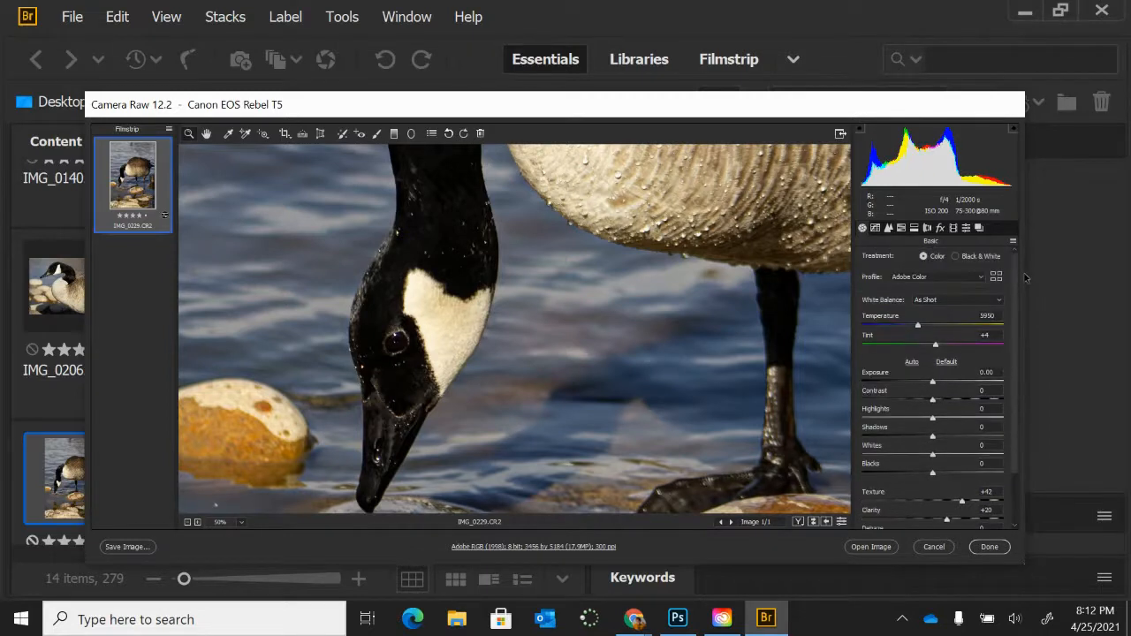
{"action": "left_click", "coordinate": [967, 301]}
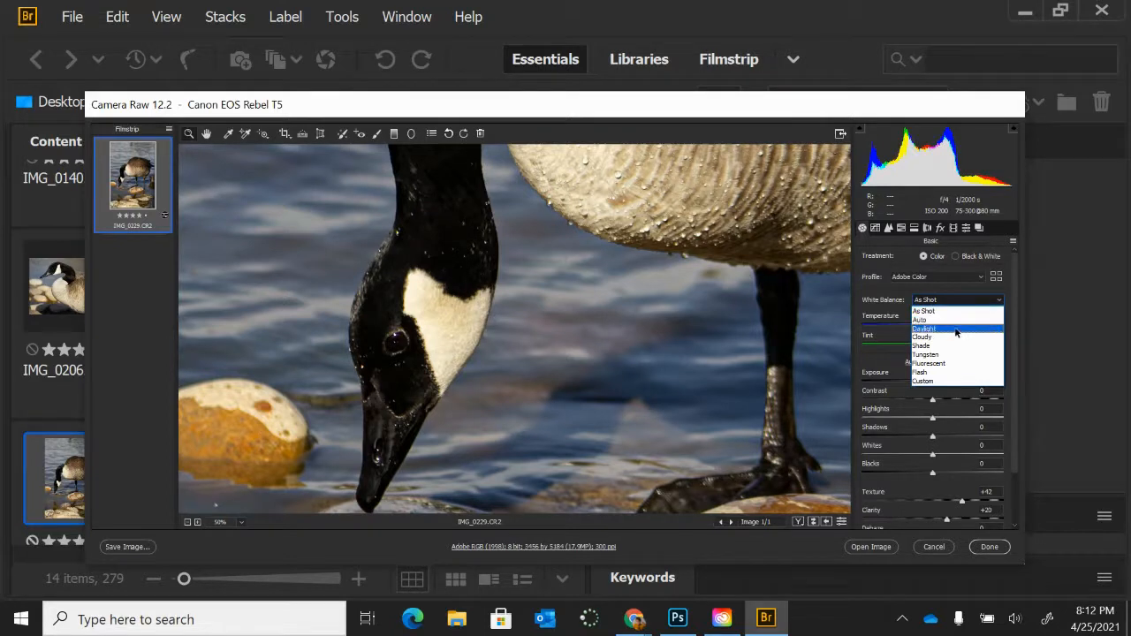
{"action": "left_click", "coordinate": [954, 335]}
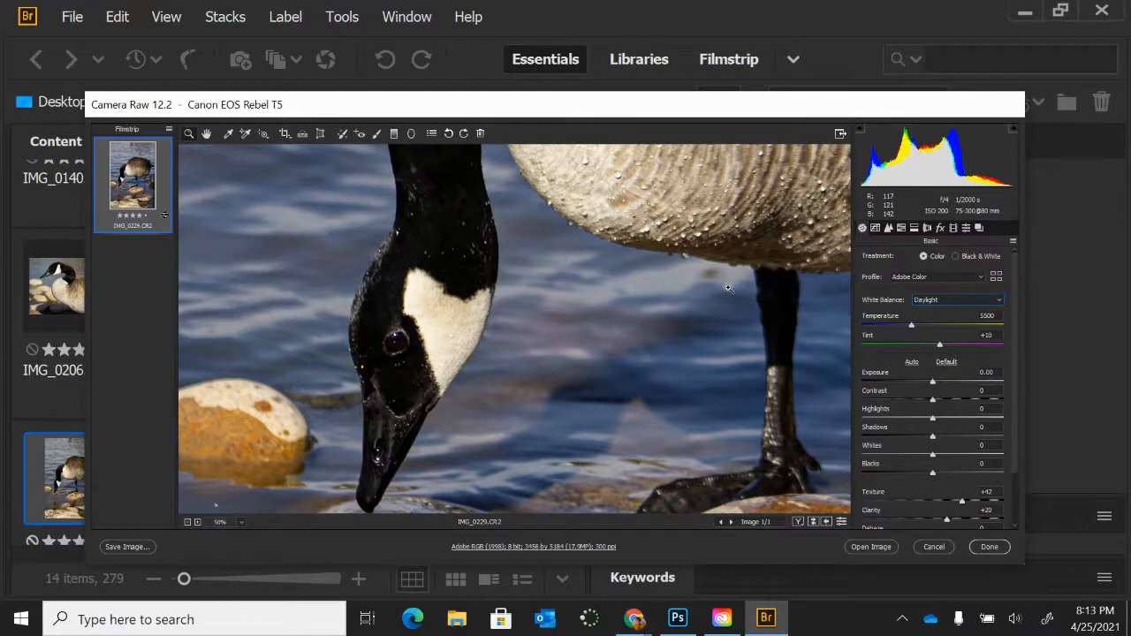
{"action": "key", "text": "ctrl+minus"}
{"action": "key", "text": "ctrl+minus"}
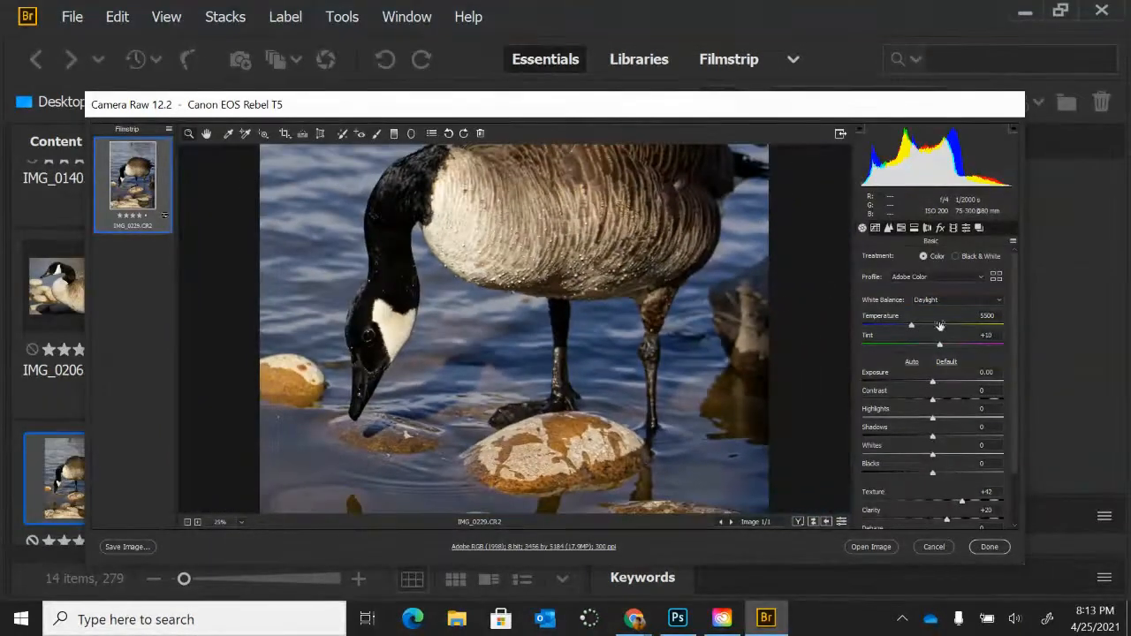
{"action": "left_click", "coordinate": [979, 301]}
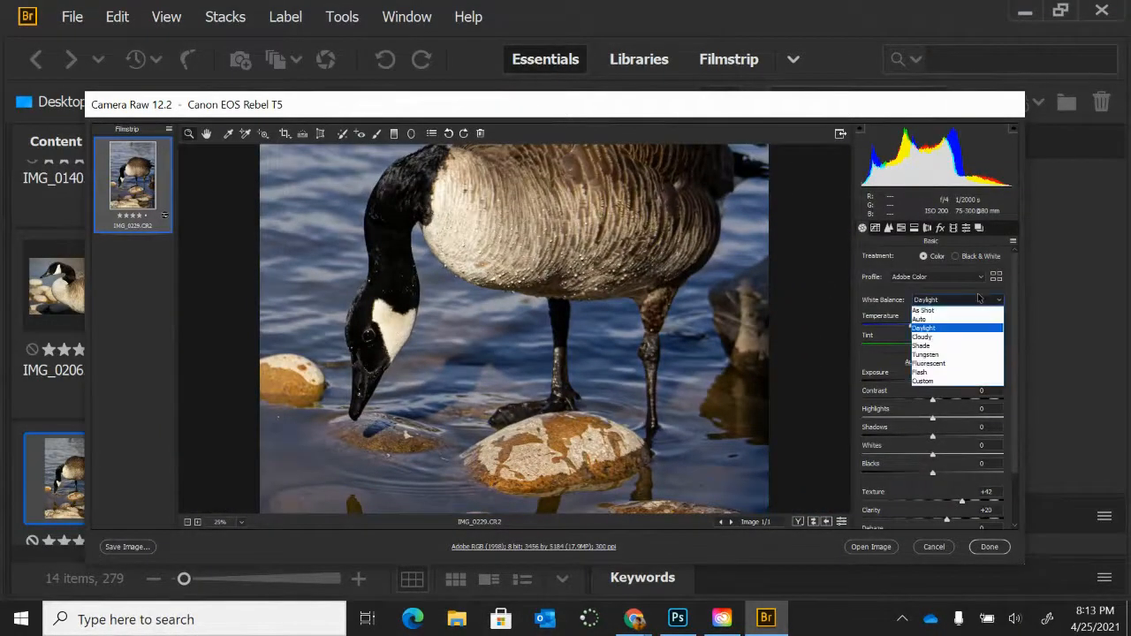
{"action": "left_click", "coordinate": [955, 339]}
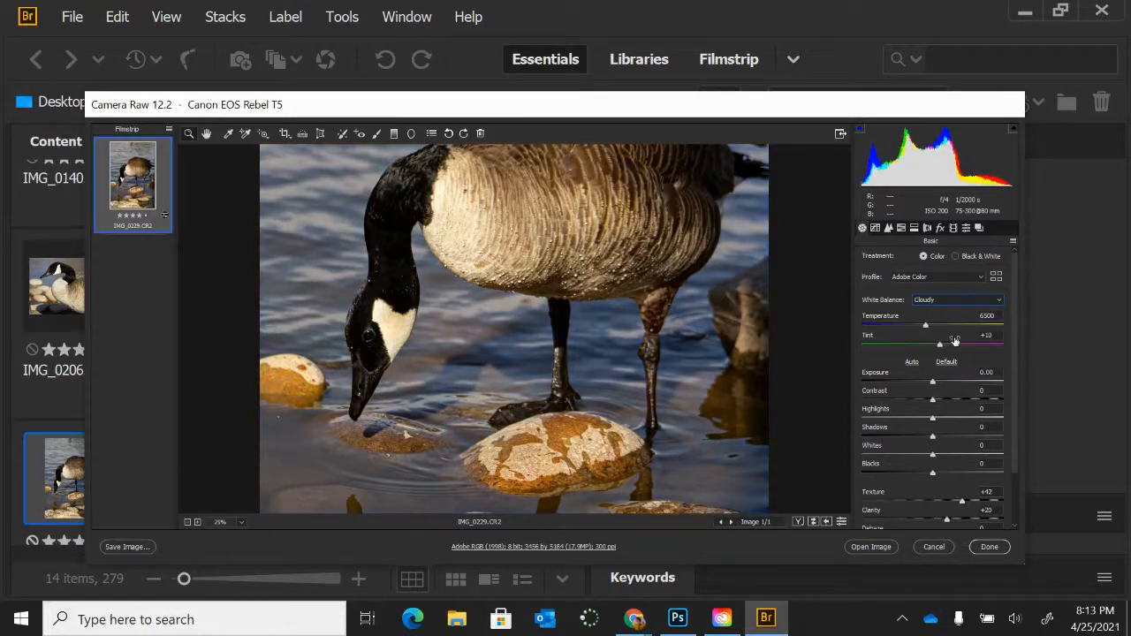
{"action": "left_click", "coordinate": [949, 301]}
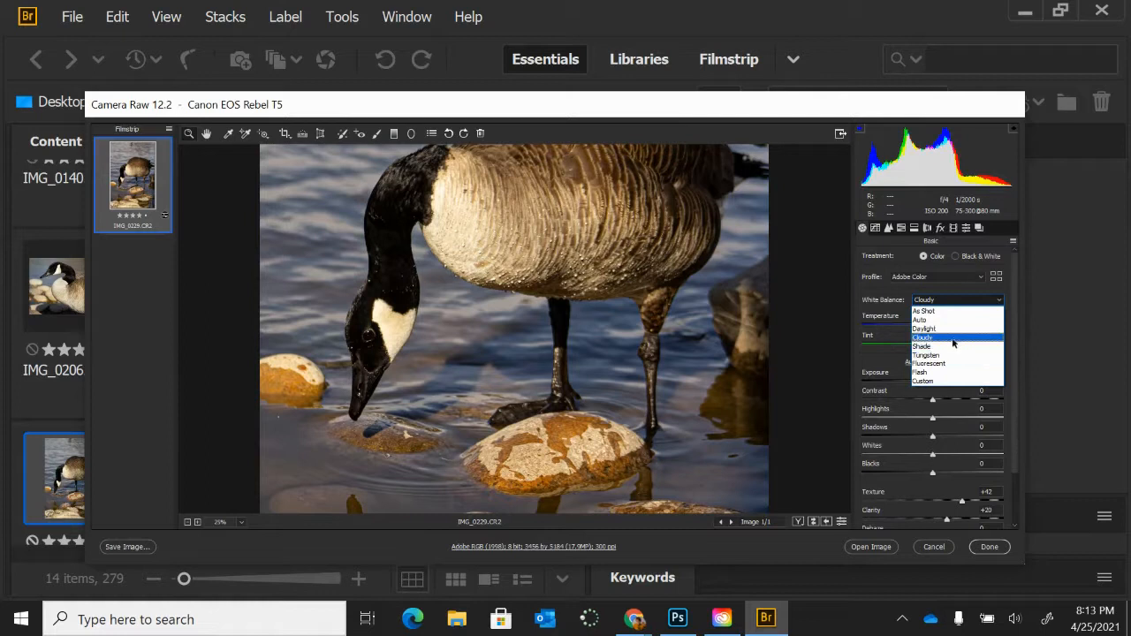
{"action": "left_click", "coordinate": [949, 347]}
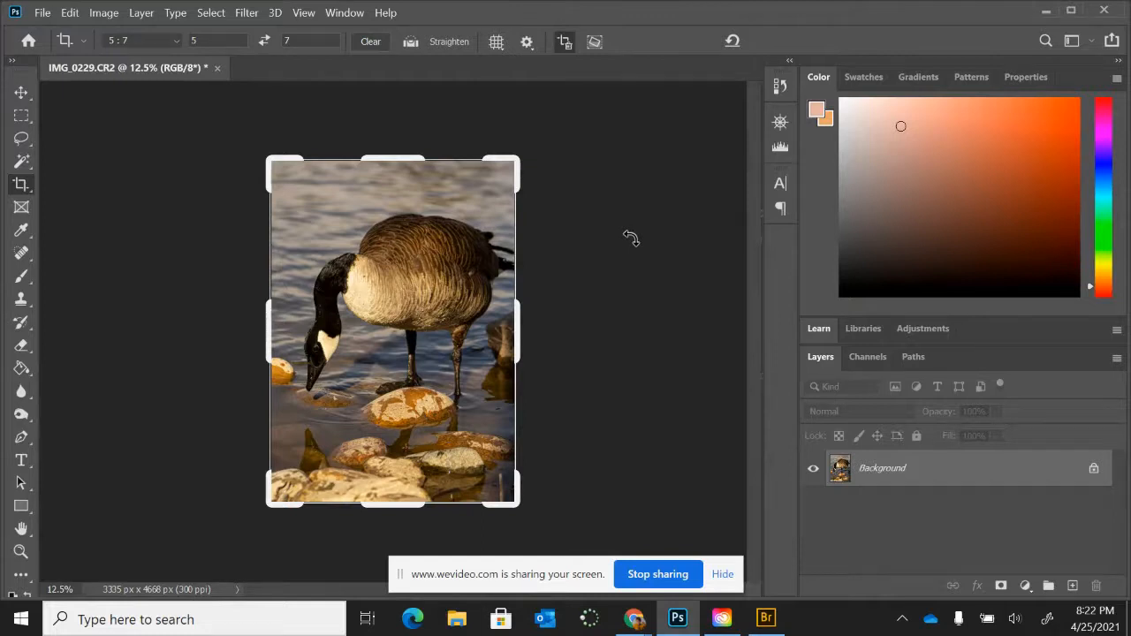
In Photoshop, review the Crop tool's aspect ratio presets and Straighten option for the goose image
{"action": "left_click", "coordinate": [164, 44]}
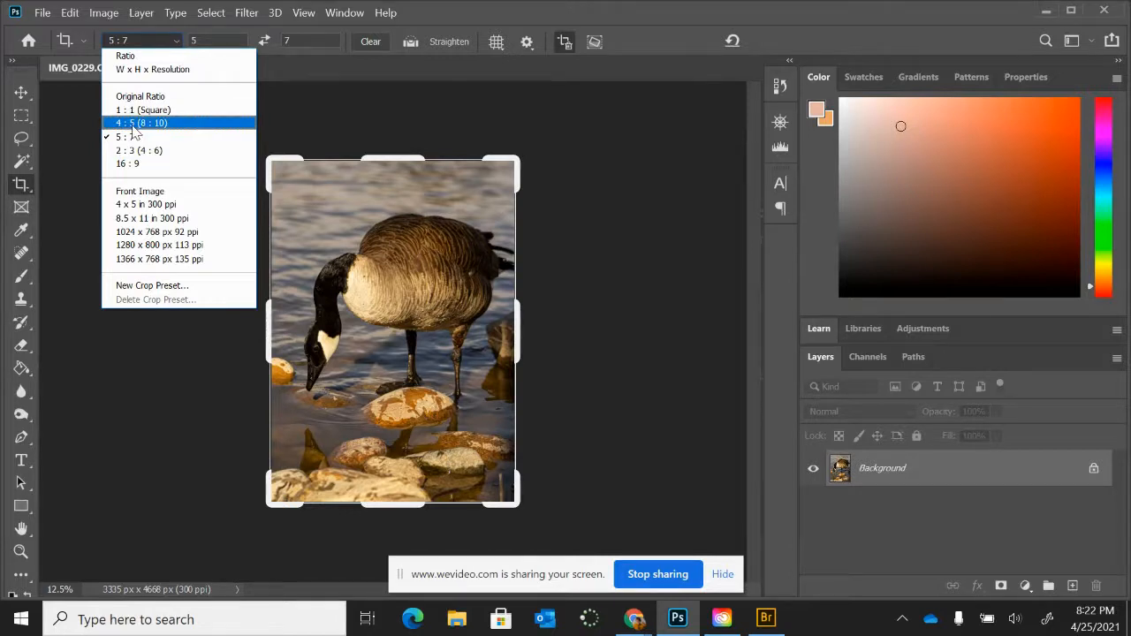
{"action": "left_click", "coordinate": [302, 108]}
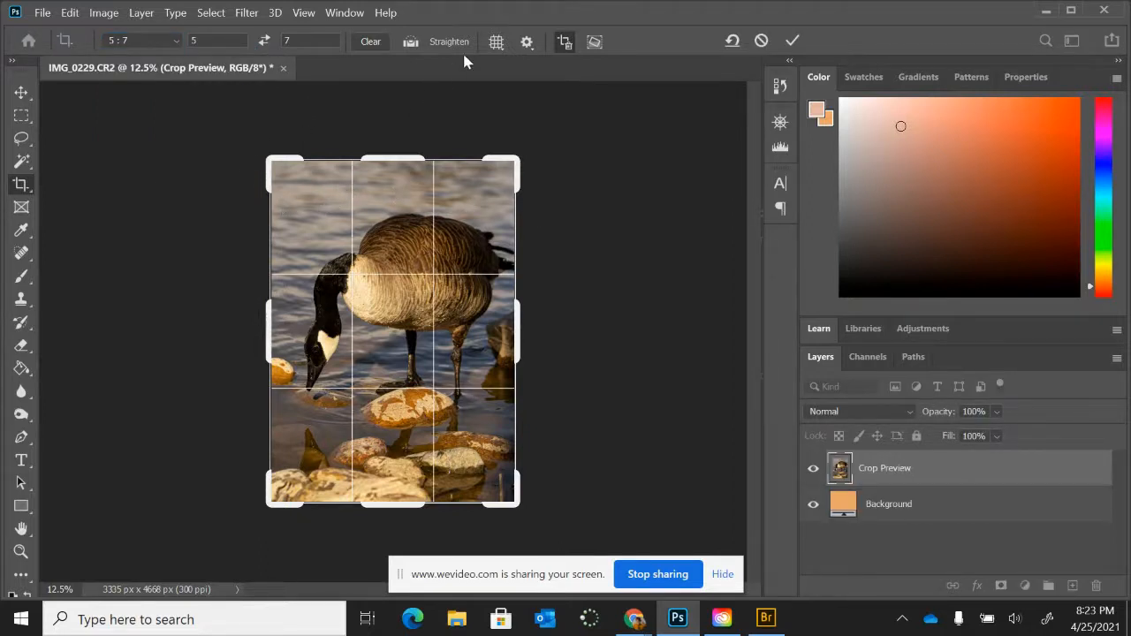
{"action": "left_click", "coordinate": [438, 40]}
{"action": "left_click", "coordinate": [21, 186]}
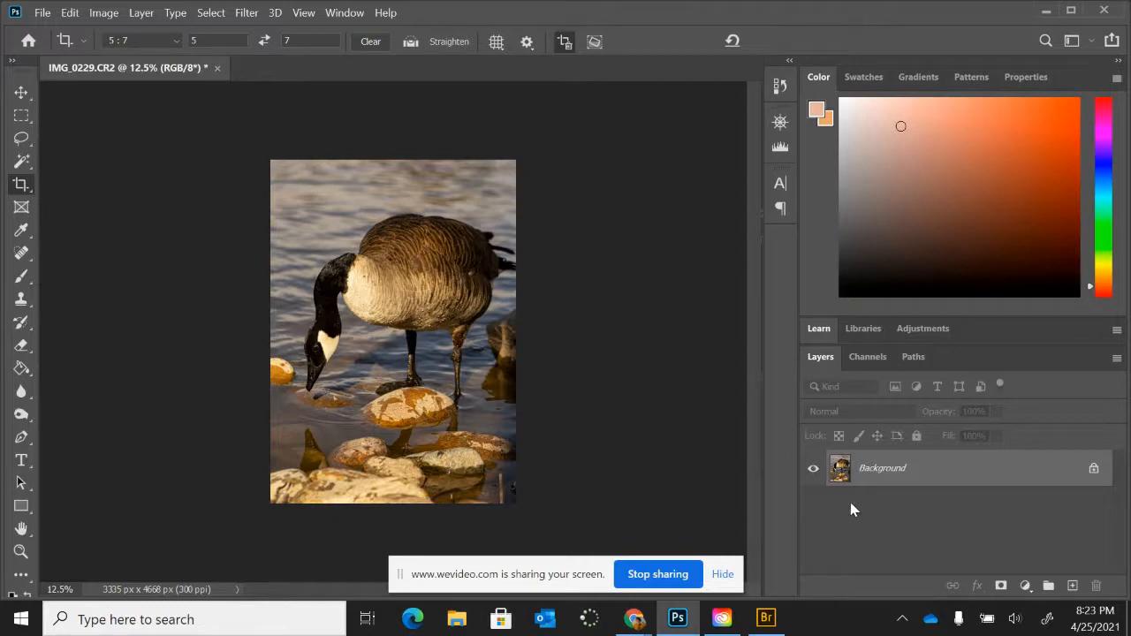
Duplicate the goose image's Background layer and apply a small-radius High Pass filter to the copy
{"action": "left_click_drag", "start_coordinate": [864, 486], "coordinate": [1072, 585]}
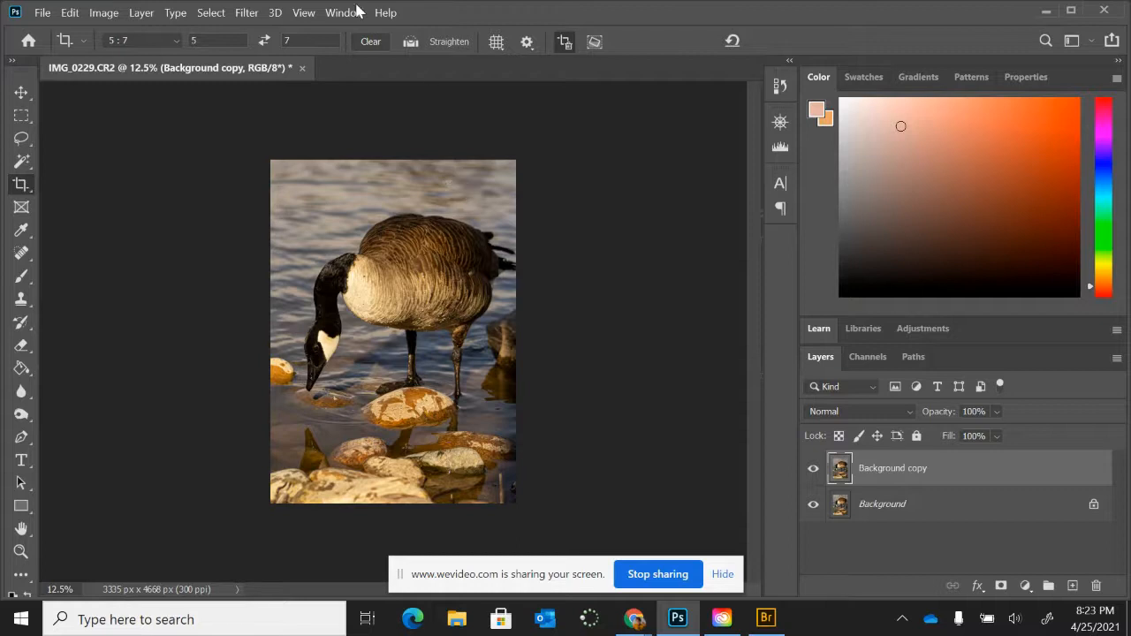
{"action": "left_click", "coordinate": [246, 13]}
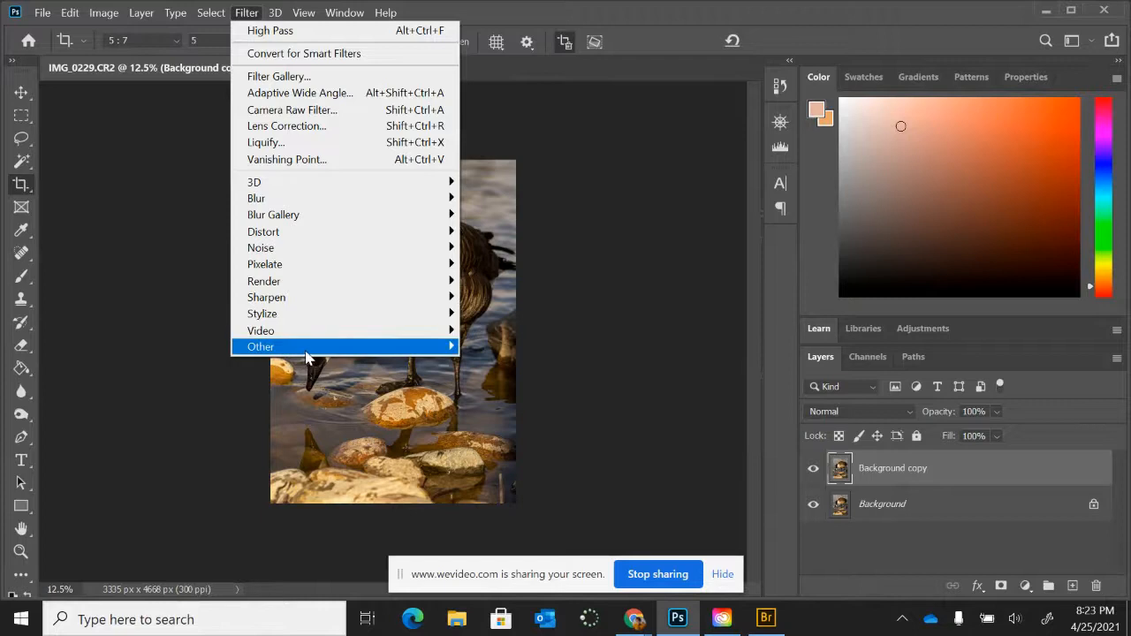
{"action": "mouse_move", "coordinate": [310, 349]}
{"action": "left_click", "coordinate": [478, 368]}
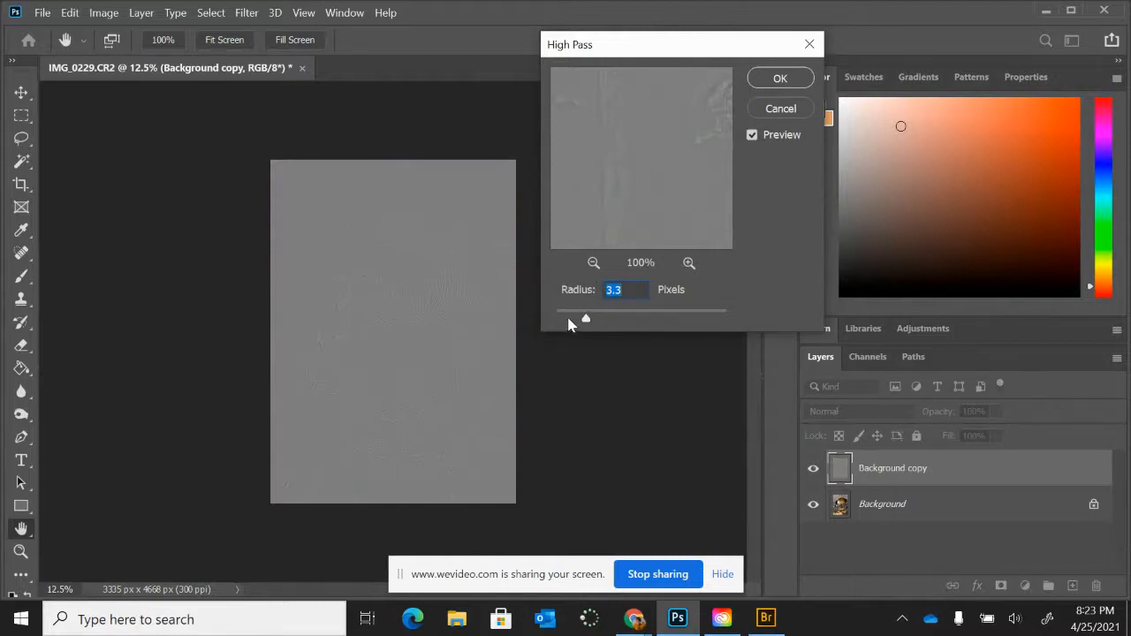
{"action": "mouse_move", "coordinate": [590, 316]}
{"action": "left_mouse_down"}
{"action": "mouse_move", "coordinate": [606, 316]}
{"action": "mouse_move", "coordinate": [591, 317]}
{"action": "left_mouse_up"}
{"action": "left_click_drag", "start_coordinate": [592, 317], "coordinate": [597, 319]}
{"action": "left_click", "coordinate": [773, 82]}
{"action": "key", "text": "c"}
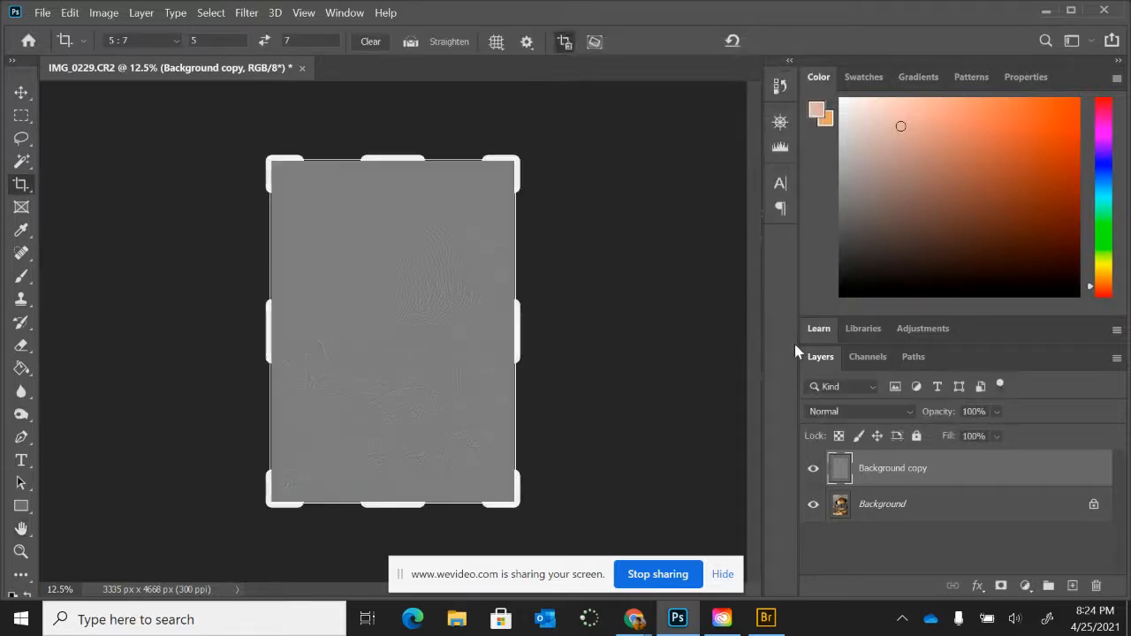
Set the blend mode of the high-pass Background copy layer to Overlay, judging the sharpening at 66.67% zoom
{"action": "left_click", "coordinate": [832, 408]}
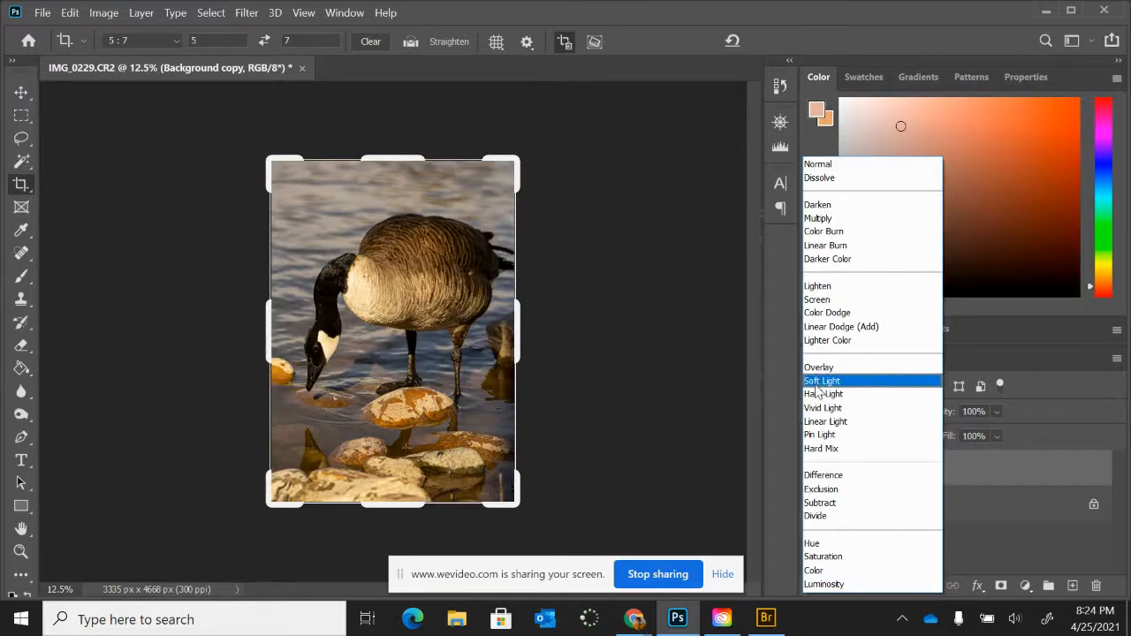
{"action": "left_click", "coordinate": [666, 338]}
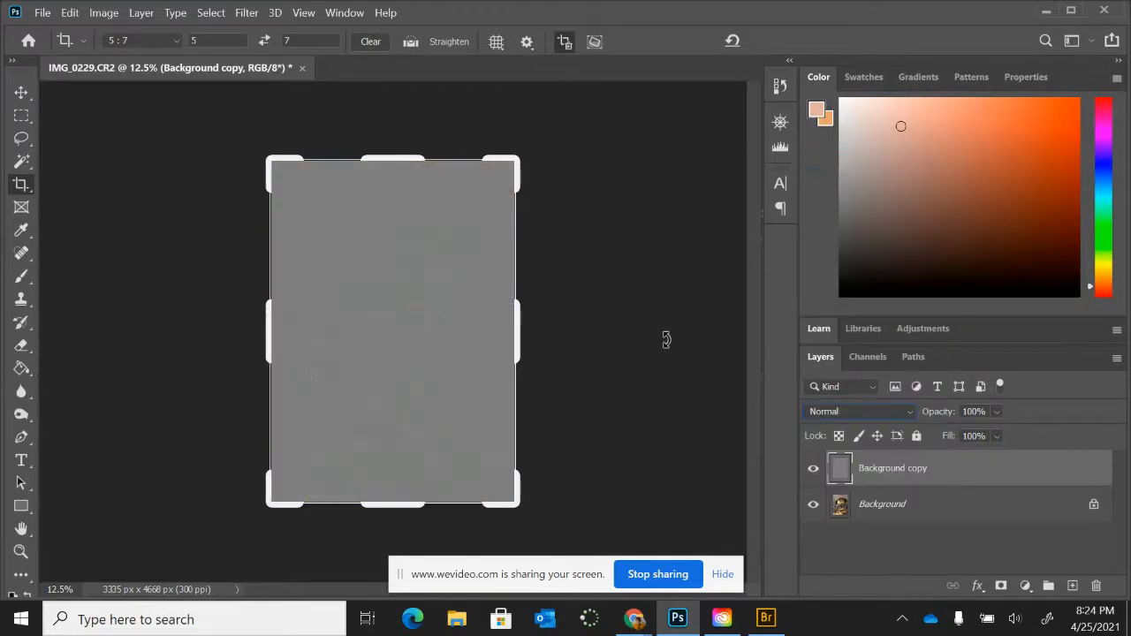
{"action": "key", "text": "ctrl+plus"}
{"action": "key", "text": "ctrl+plus"}
{"action": "key", "text": "ctrl+plus"}
{"action": "key", "text": "ctrl+plus"}
{"action": "key", "text": "ctrl+plus"}
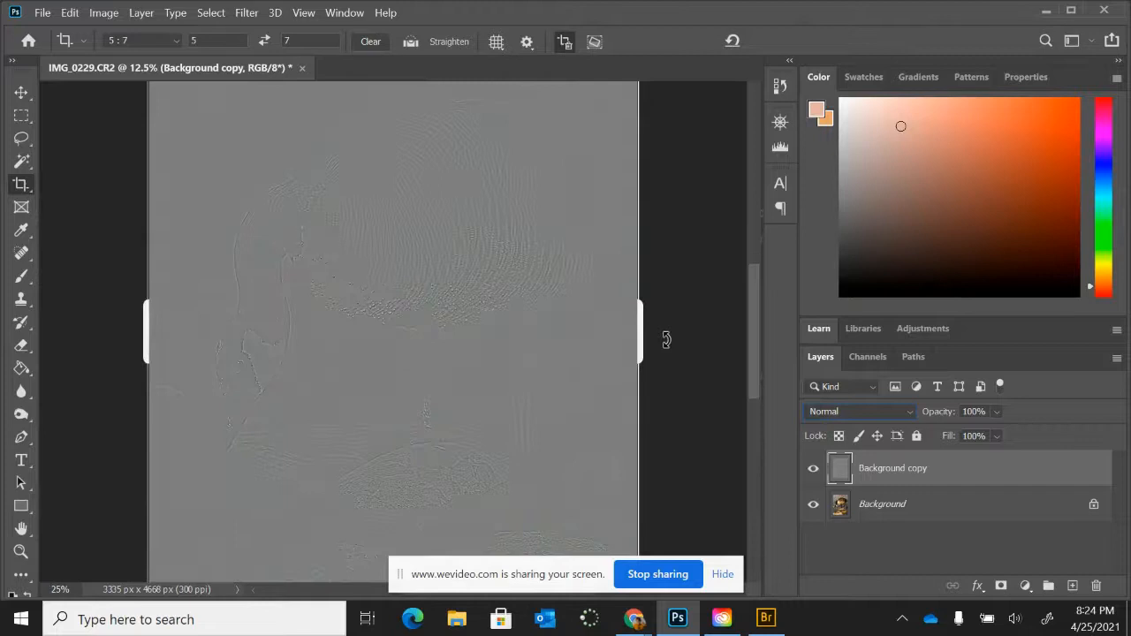
{"action": "left_click", "coordinate": [834, 415]}
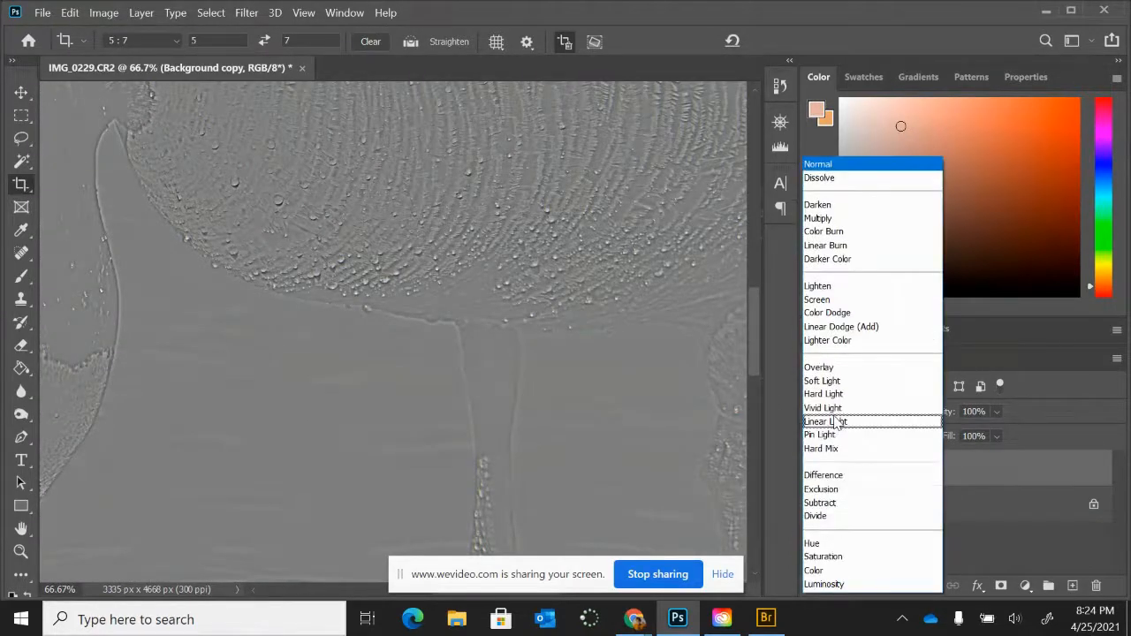
{"action": "left_click", "coordinate": [819, 368]}
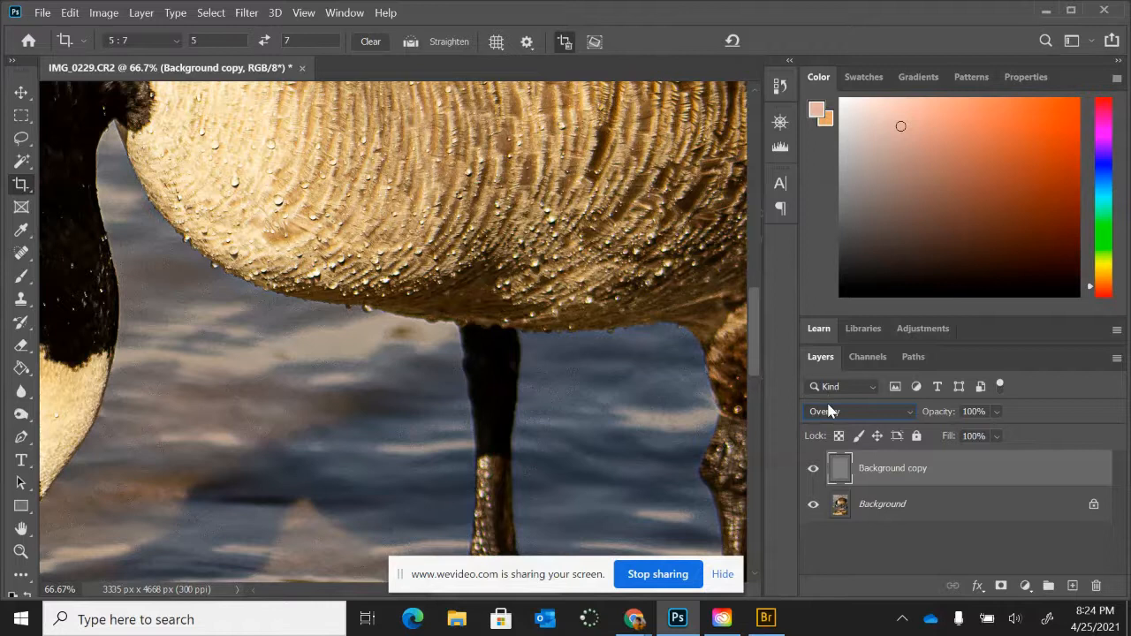
Compare the Soft Light, Hard Light and Linear Light blend modes on the high-pass layer, and return it to Overlay
{"action": "left_click", "coordinate": [828, 411]}
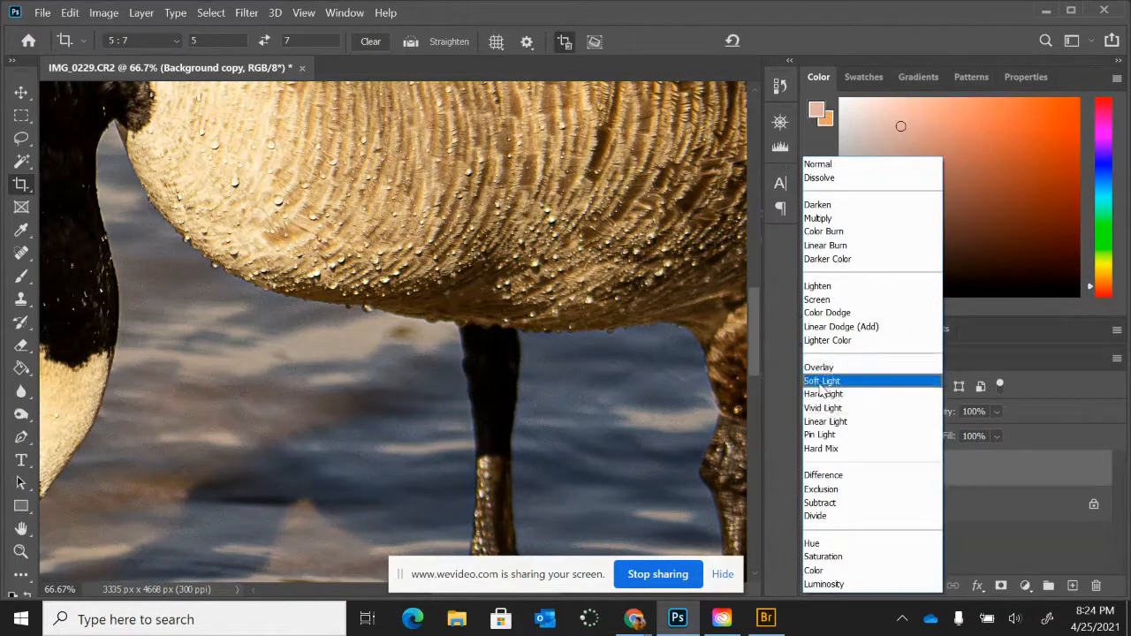
{"action": "left_click", "coordinate": [819, 381]}
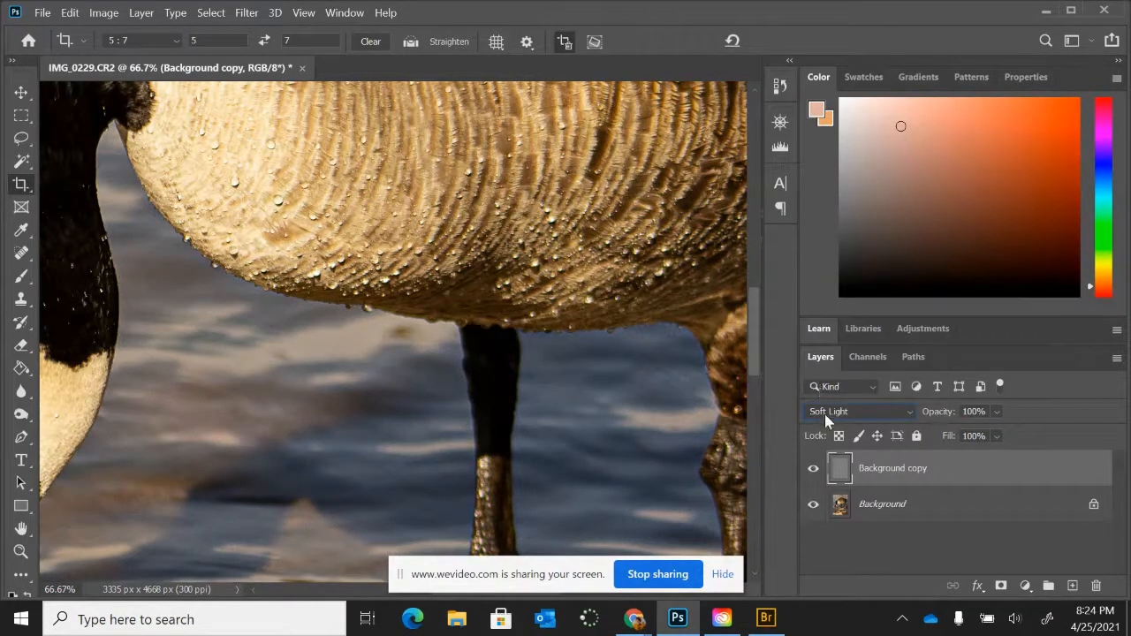
{"action": "left_click", "coordinate": [825, 414]}
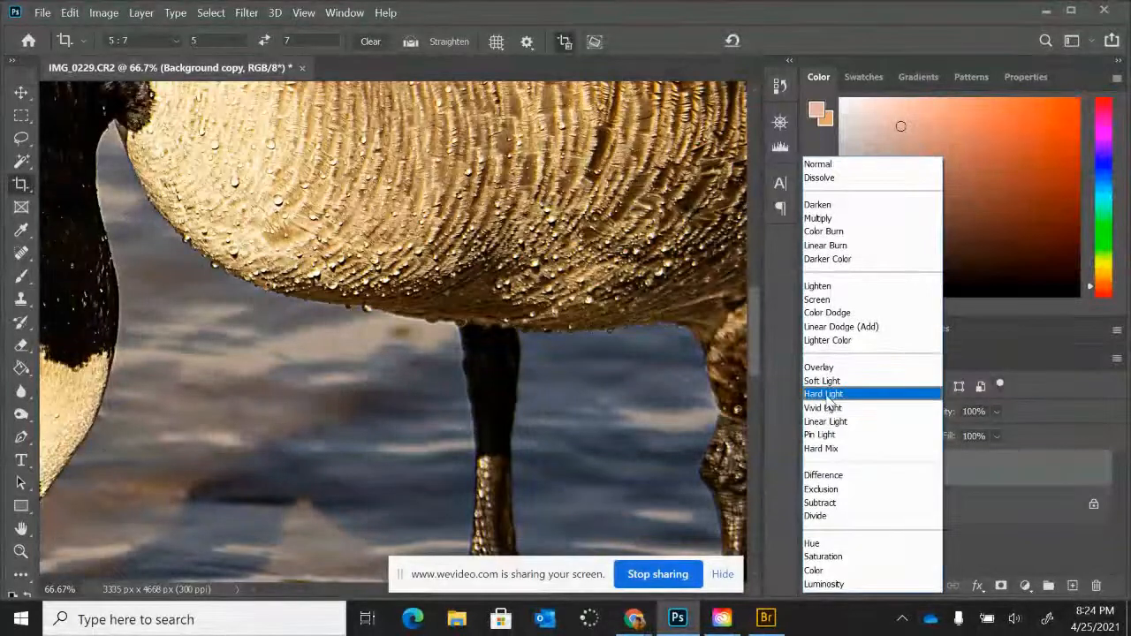
{"action": "left_click", "coordinate": [826, 395]}
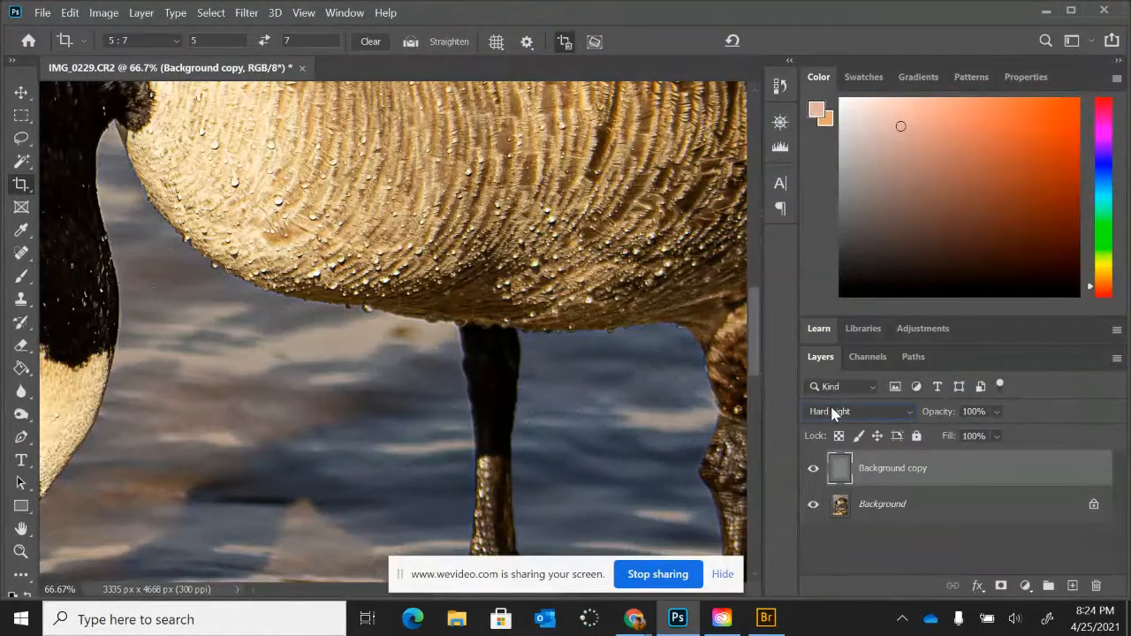
{"action": "left_click", "coordinate": [832, 413]}
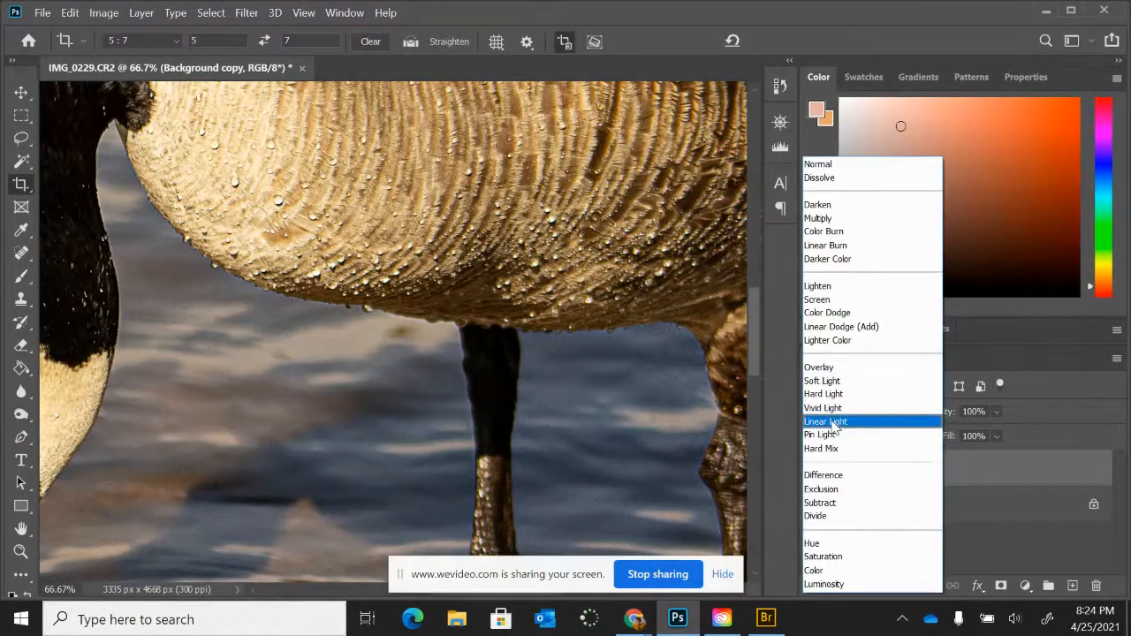
{"action": "left_click", "coordinate": [834, 422]}
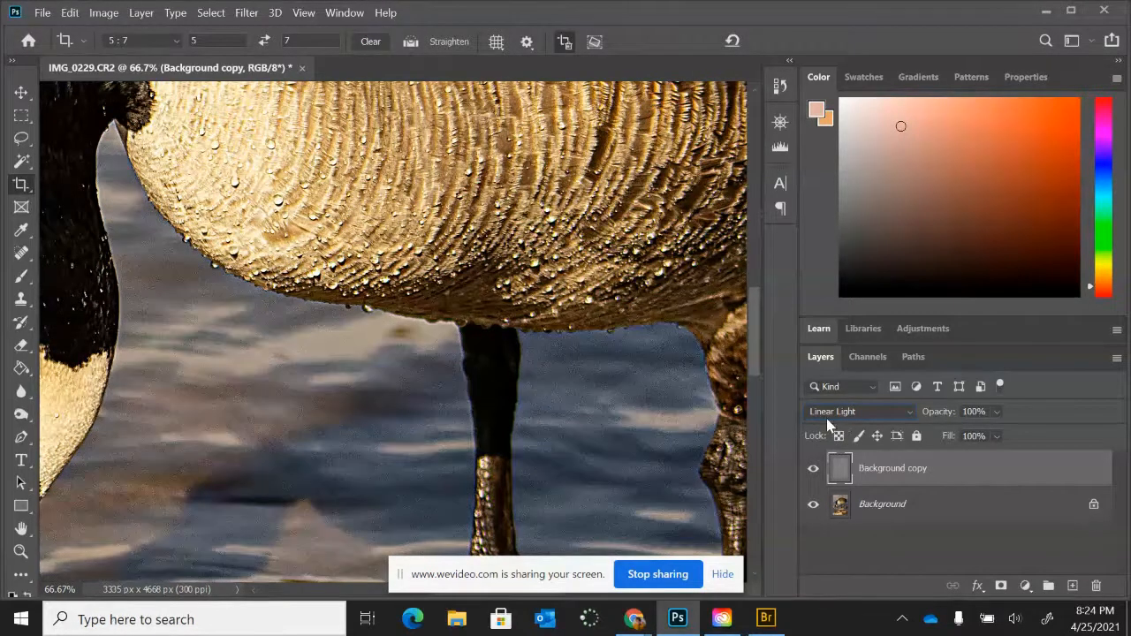
{"action": "left_click", "coordinate": [832, 415]}
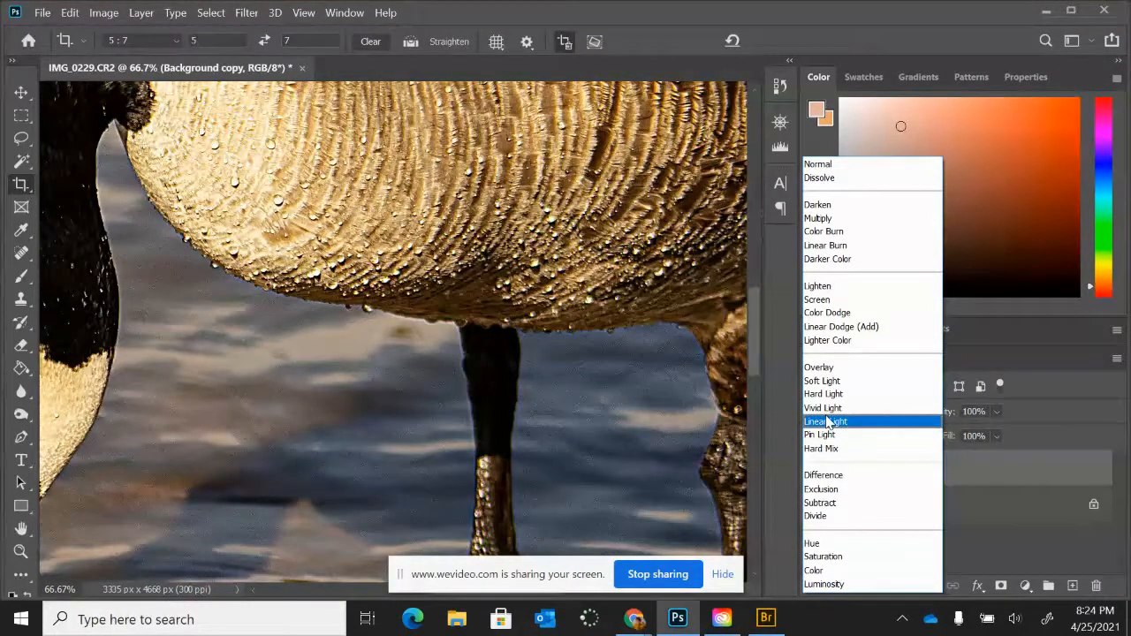
{"action": "left_click", "coordinate": [819, 369]}
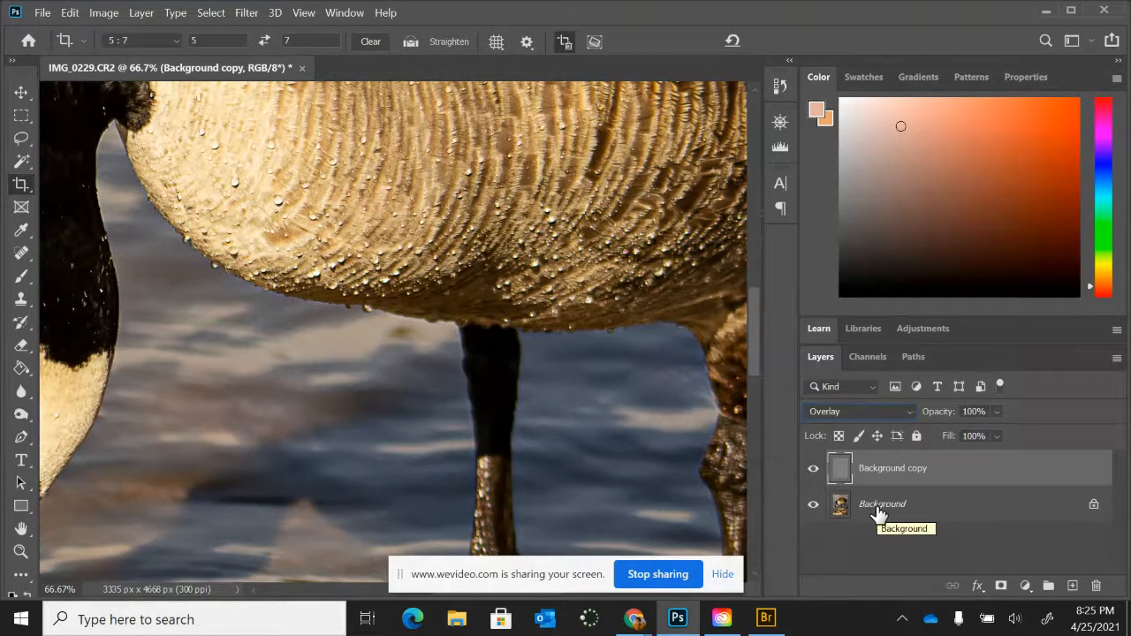
Bring the whole goose image into view at 12.5% and switch from the Crop tool to the Move tool
{"action": "left_click_drag", "start_coordinate": [752, 327], "coordinate": [757, 114]}
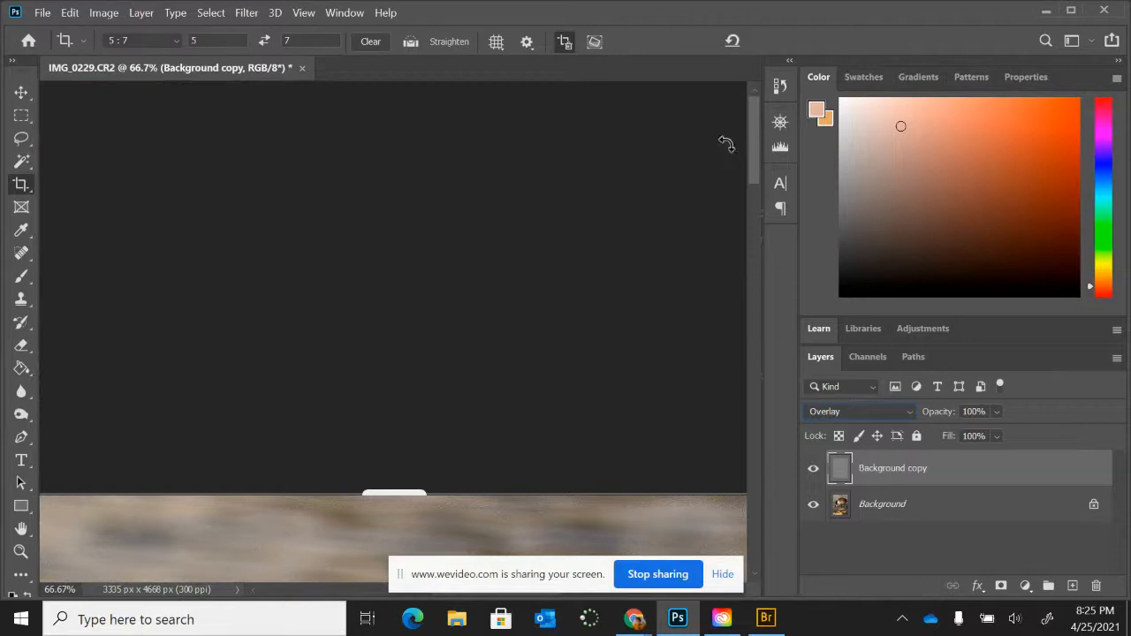
{"action": "key", "text": "ctrl+minus"}
{"action": "key", "text": "ctrl+minus"}
{"action": "key", "text": "ctrl+minus"}
{"action": "key", "text": "ctrl+minus"}
{"action": "key", "text": "ctrl+minus"}
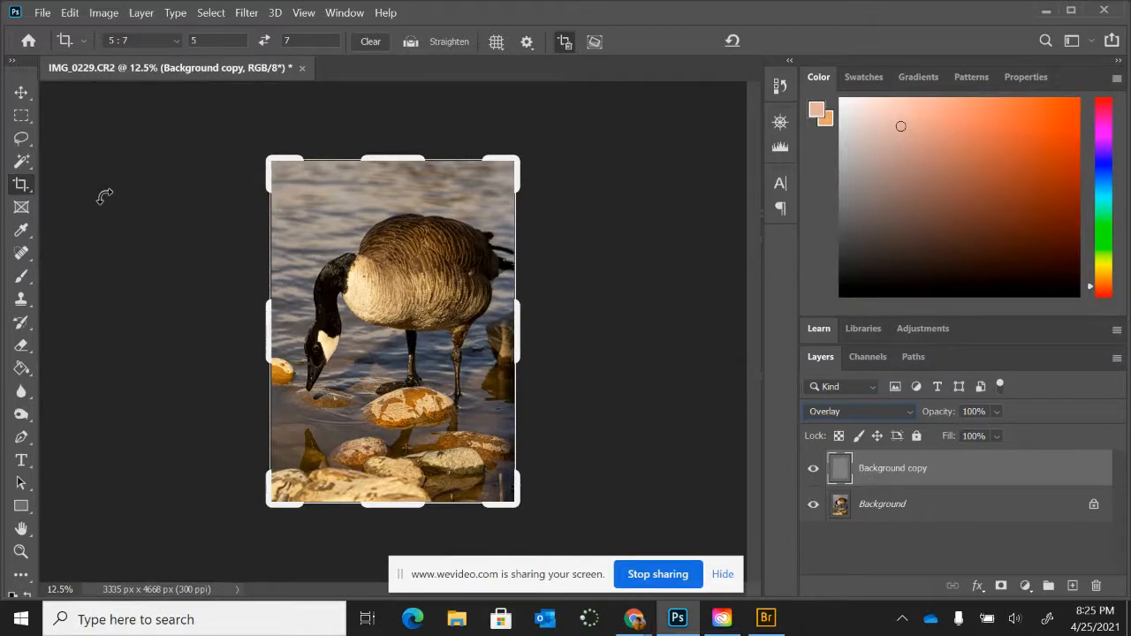
{"action": "left_click", "coordinate": [21, 92]}
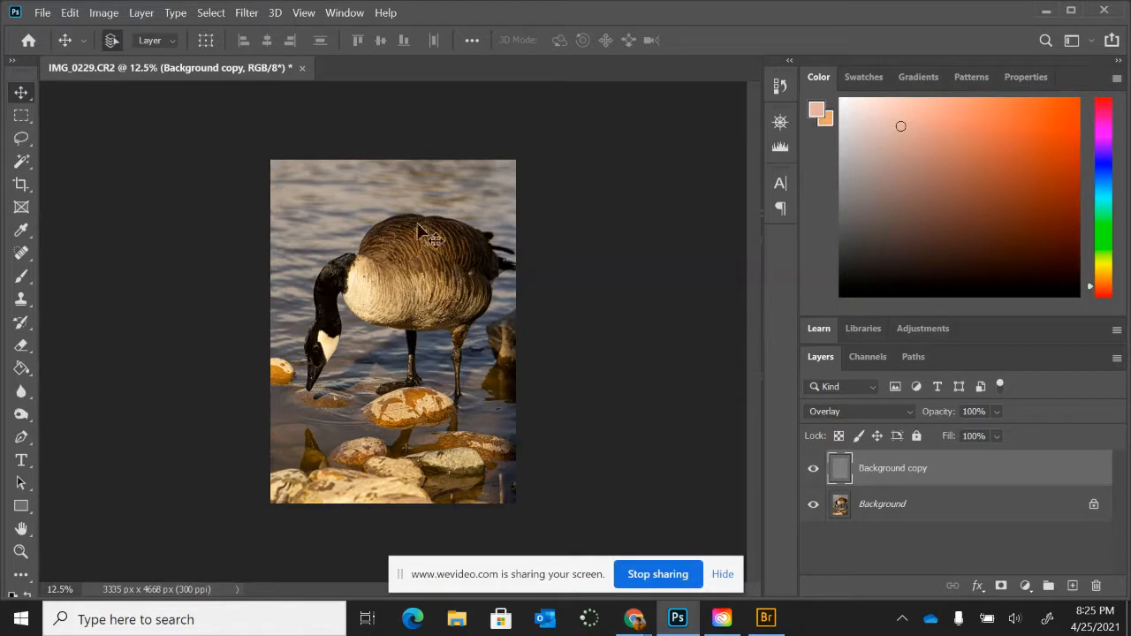
Add a black layer mask to the high-pass Background copy layer, undoing the white mask tried first
{"action": "left_click", "coordinate": [246, 16]}
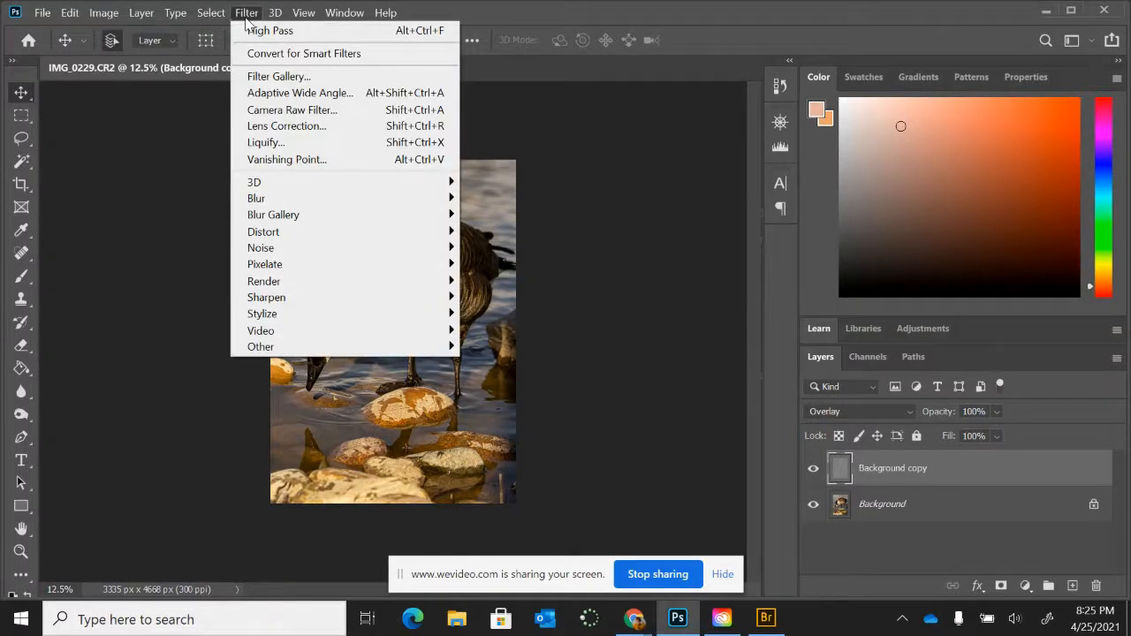
{"action": "left_click", "coordinate": [248, 19]}
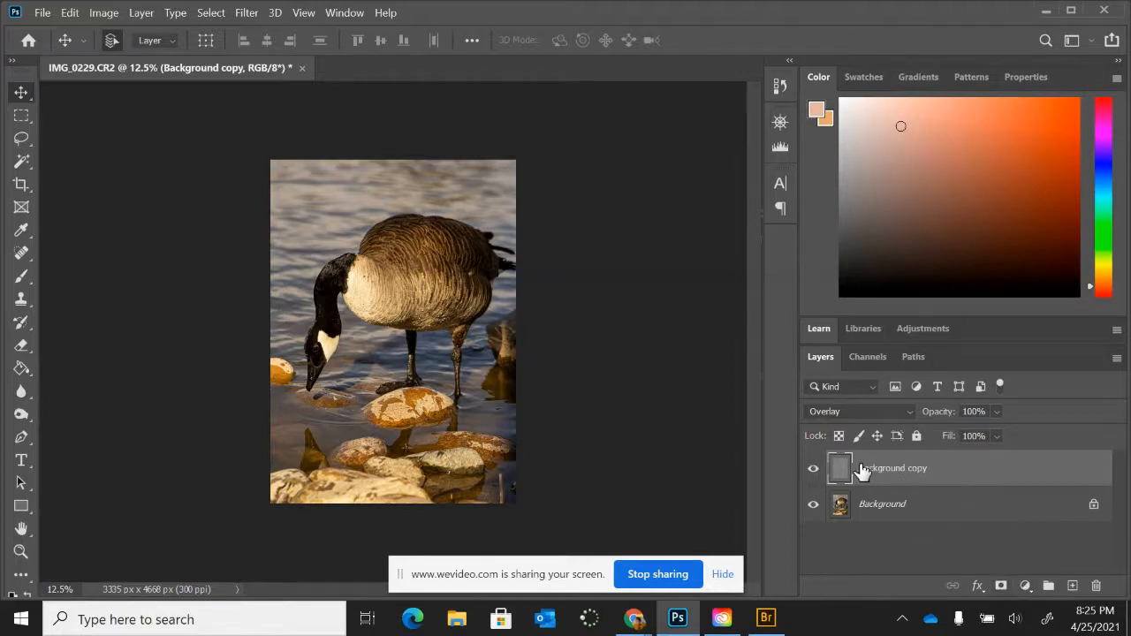
{"action": "left_click", "coordinate": [1003, 587]}
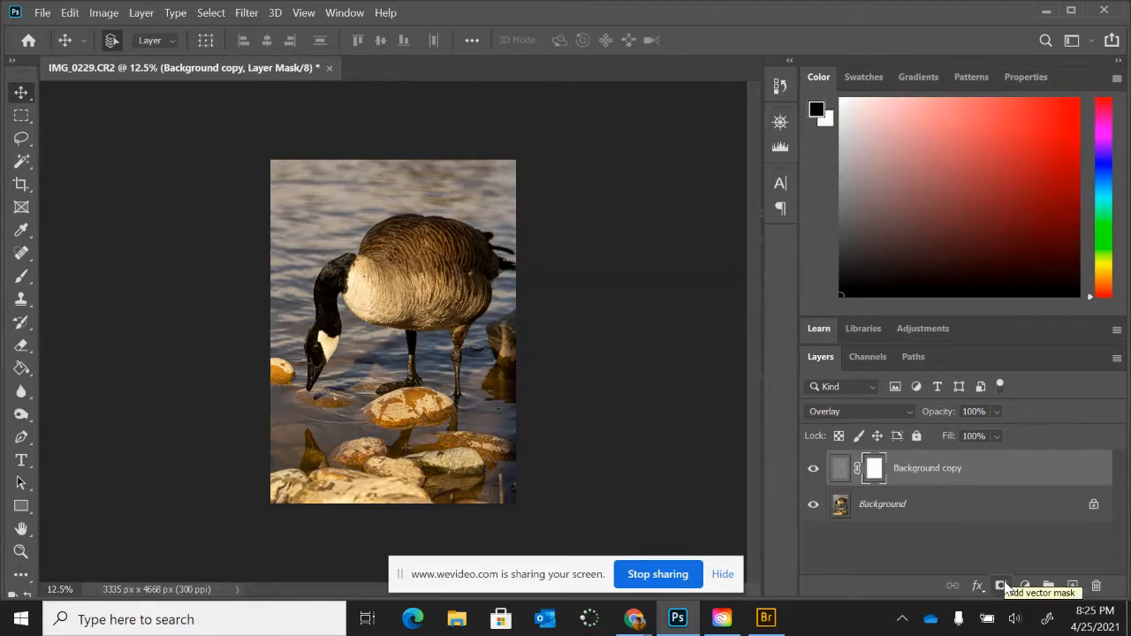
{"action": "key", "text": "ctrl+z"}
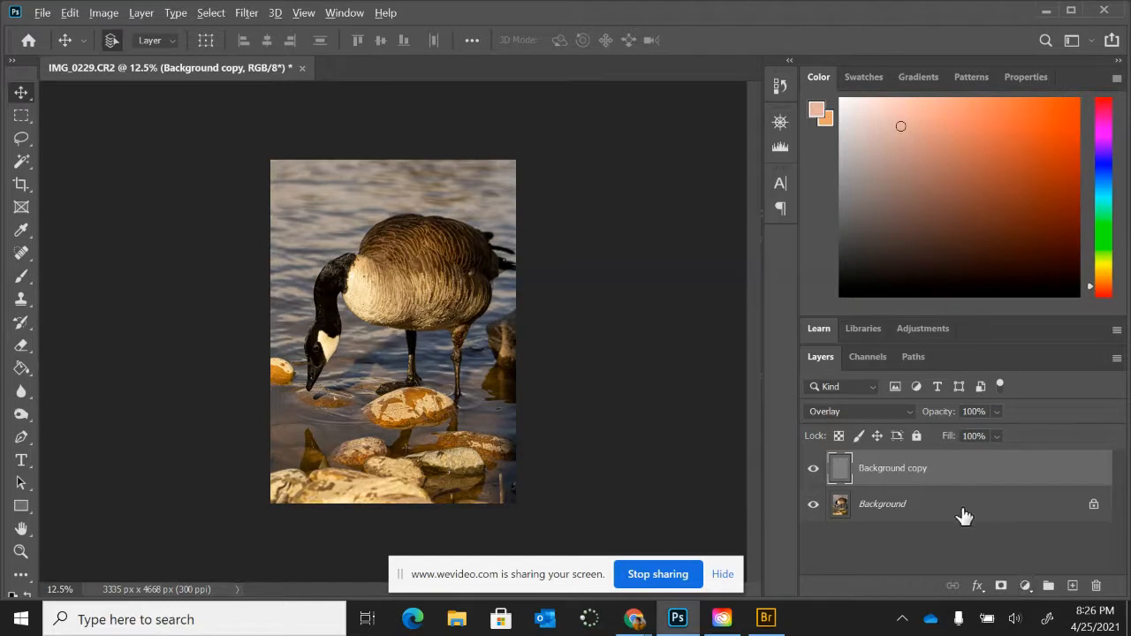
{"action": "left_click", "coordinate": [1000, 589]}
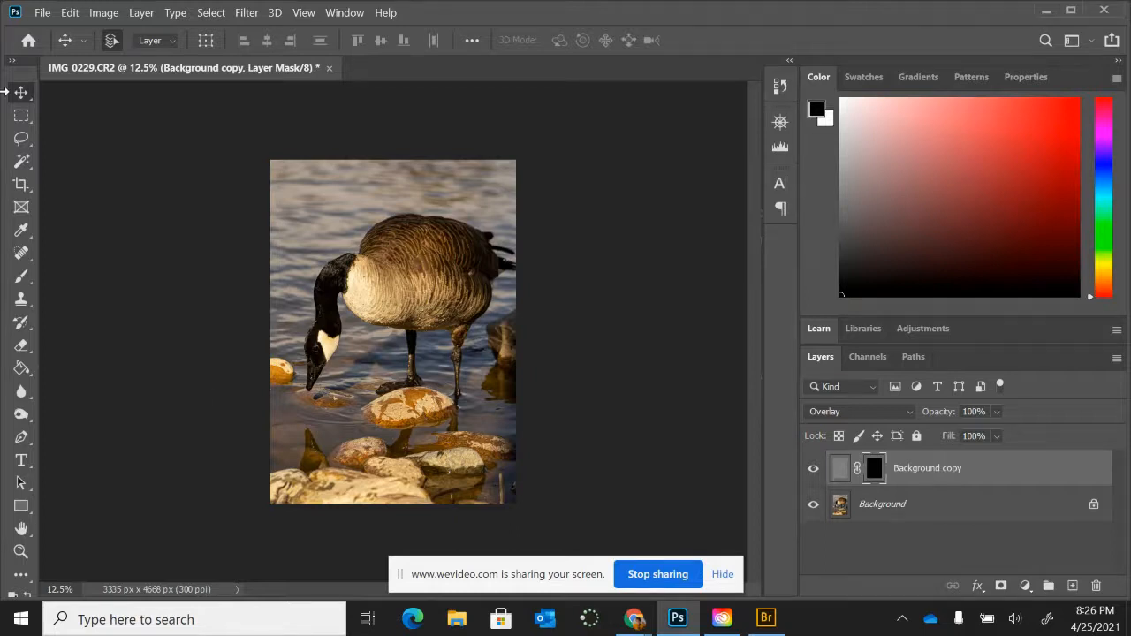
Set up the Brush tool with the Soft Round brush from General Brushes at a size of 228 px
{"action": "left_click", "coordinate": [22, 282]}
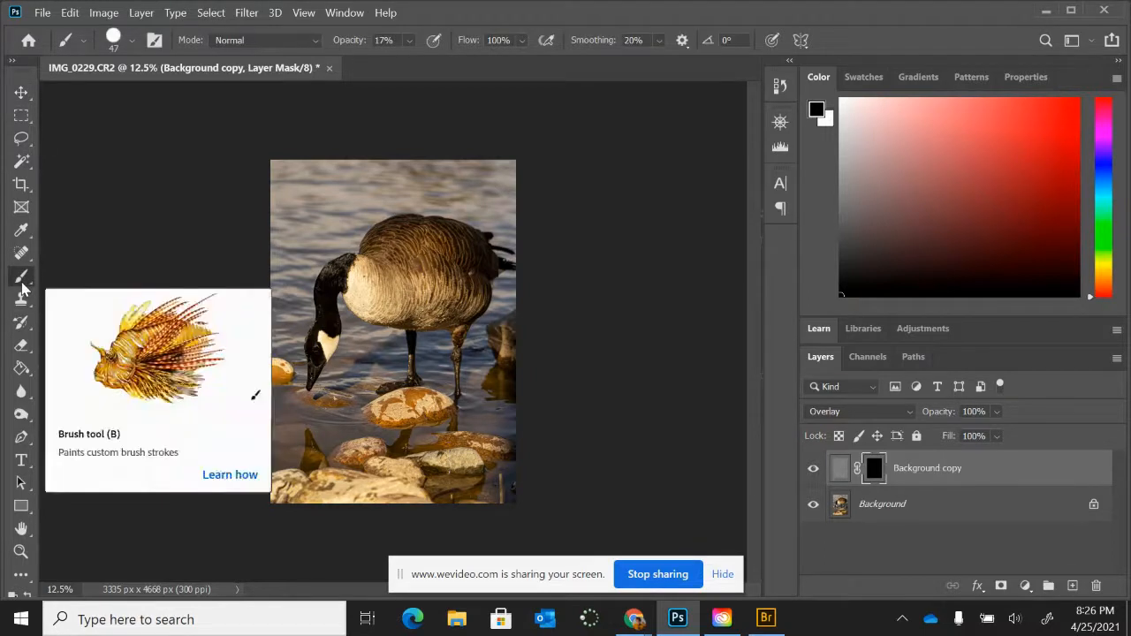
{"action": "left_click", "coordinate": [830, 126]}
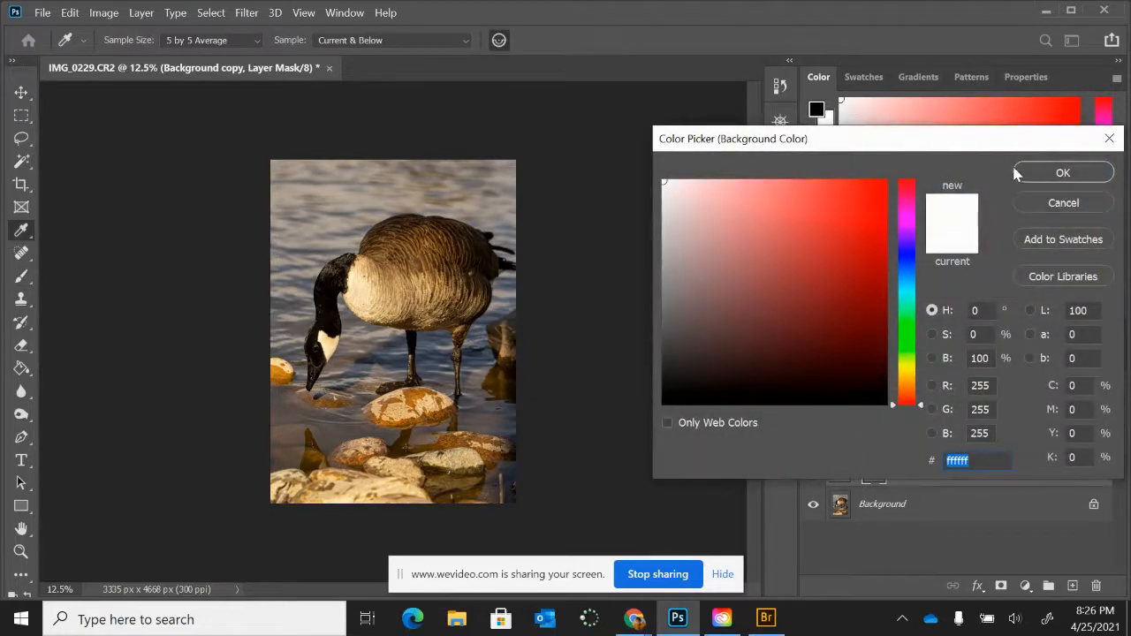
{"action": "left_click", "coordinate": [1027, 174]}
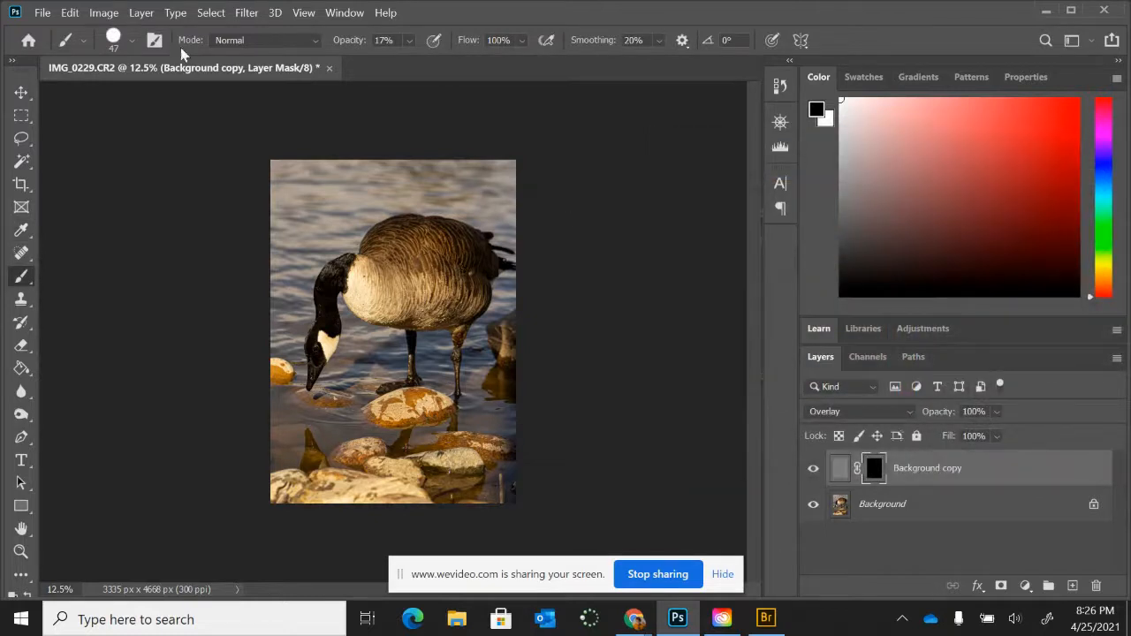
{"action": "left_click", "coordinate": [133, 44]}
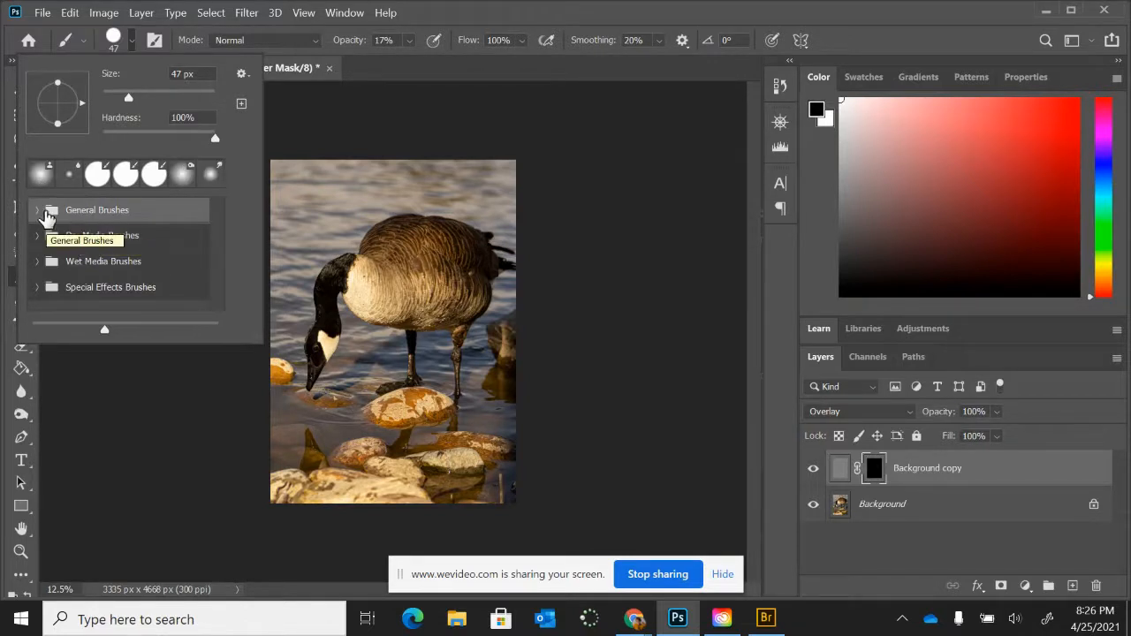
{"action": "left_click", "coordinate": [38, 212]}
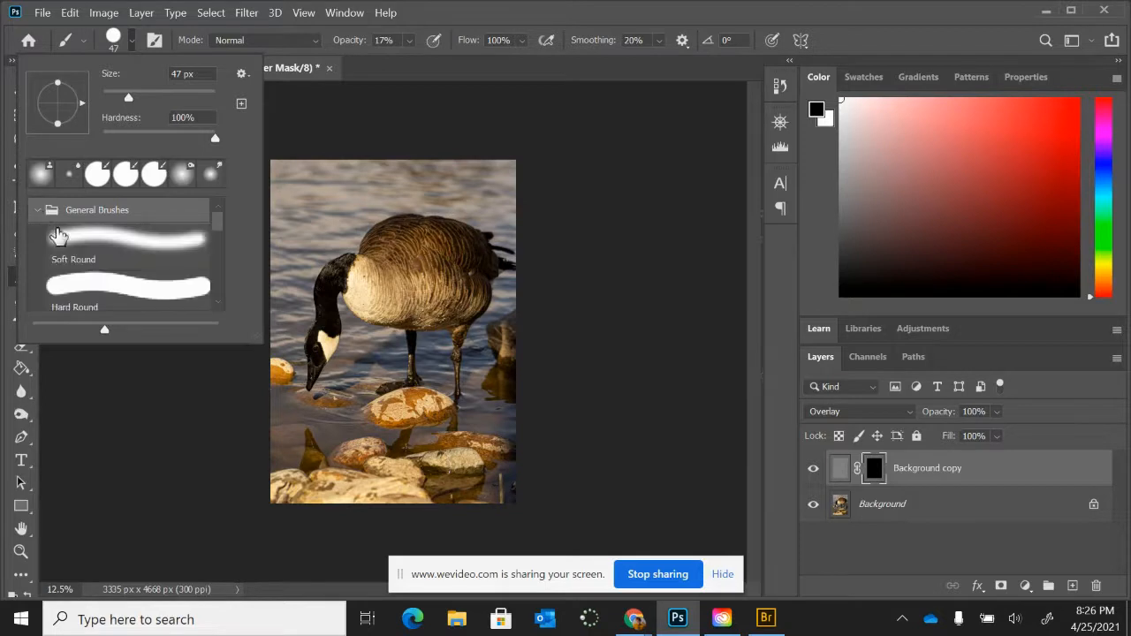
{"action": "left_click", "coordinate": [88, 236]}
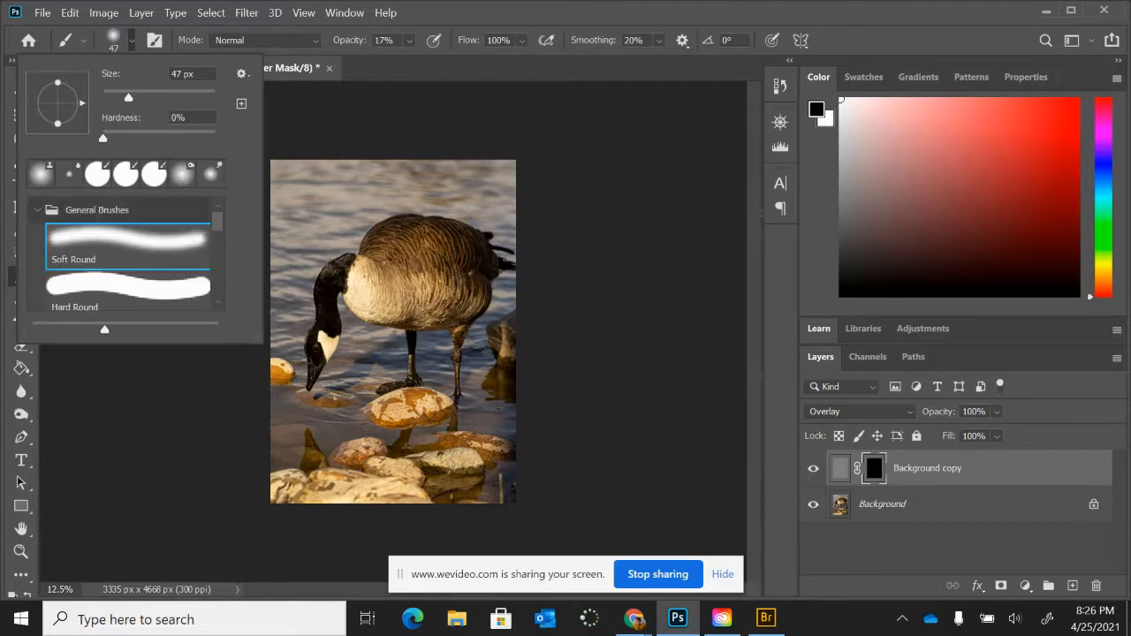
{"action": "left_click", "coordinate": [174, 93]}
{"action": "left_click", "coordinate": [188, 95]}
{"action": "left_click", "coordinate": [398, 286]}
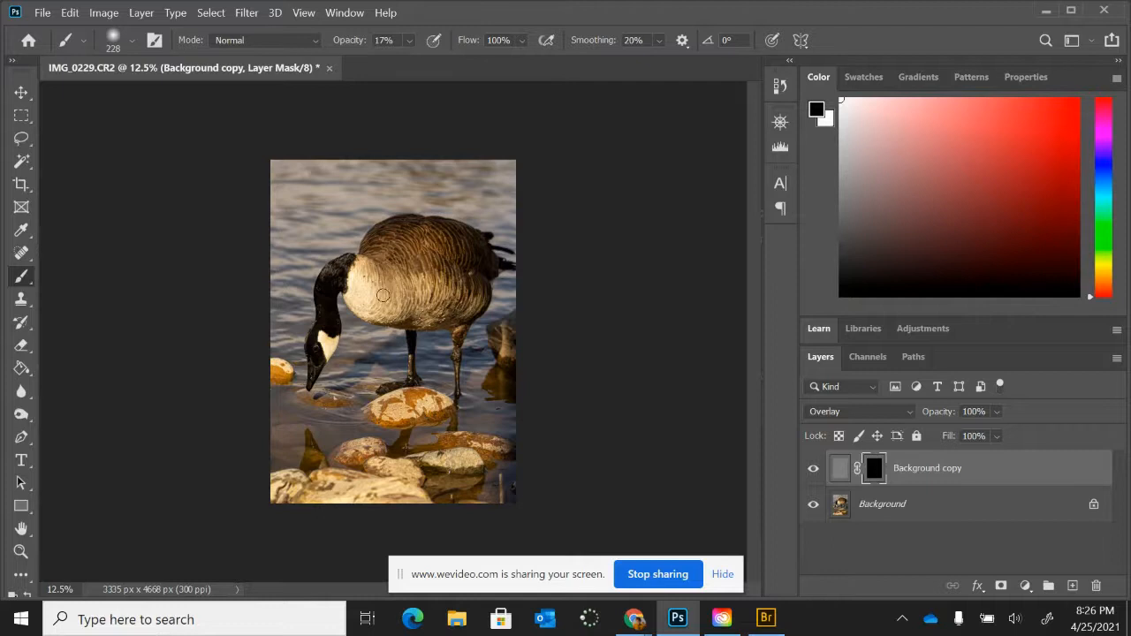
Set the foreground colour to white, with black as the background colour, for painting on the layer mask
{"action": "left_click", "coordinate": [827, 119]}
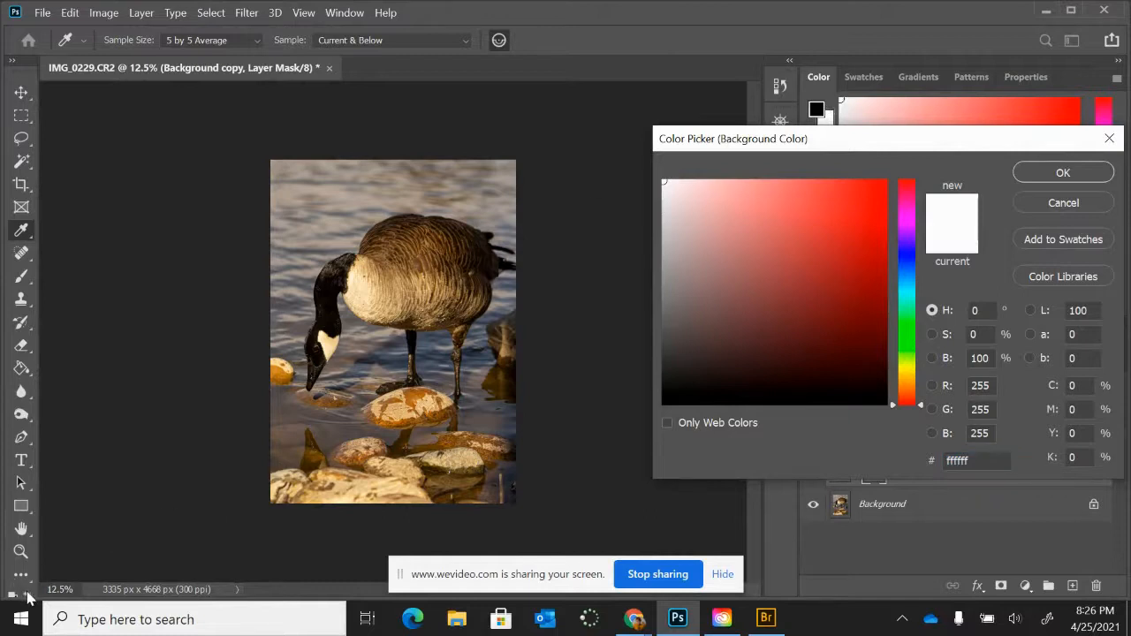
{"action": "left_click", "coordinate": [133, 519]}
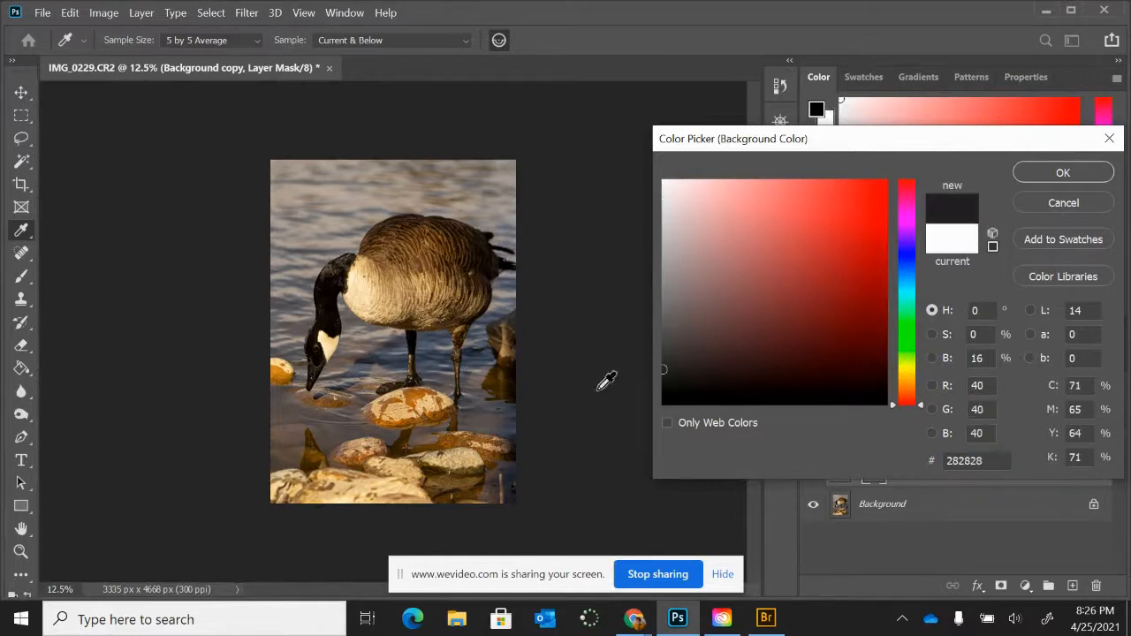
{"action": "left_click", "coordinate": [1061, 174]}
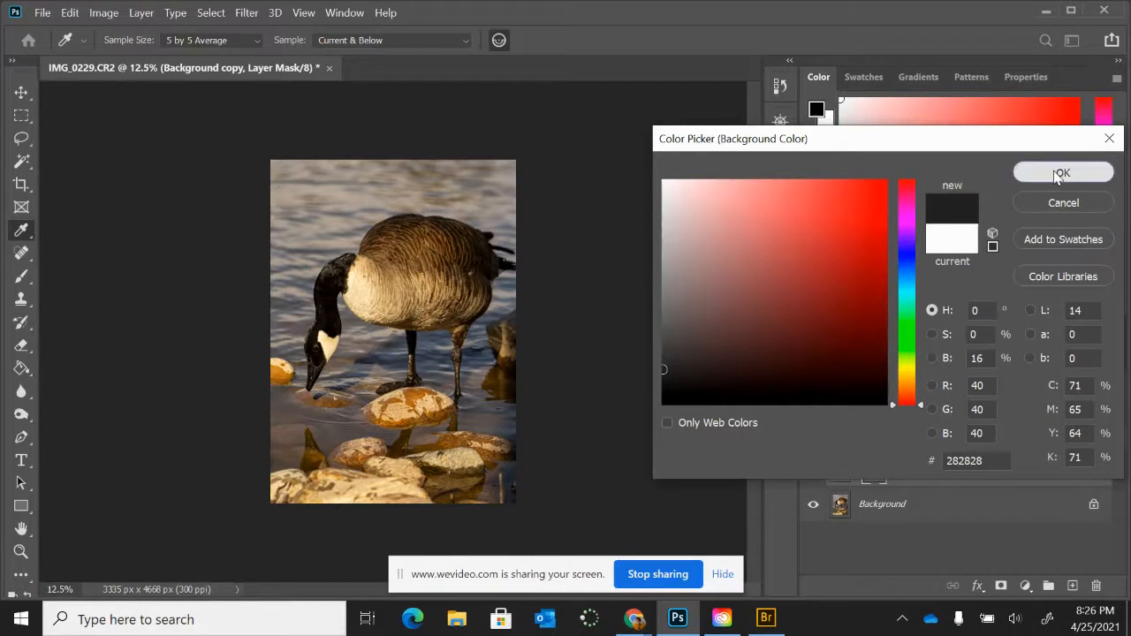
{"action": "left_click", "coordinate": [26, 599]}
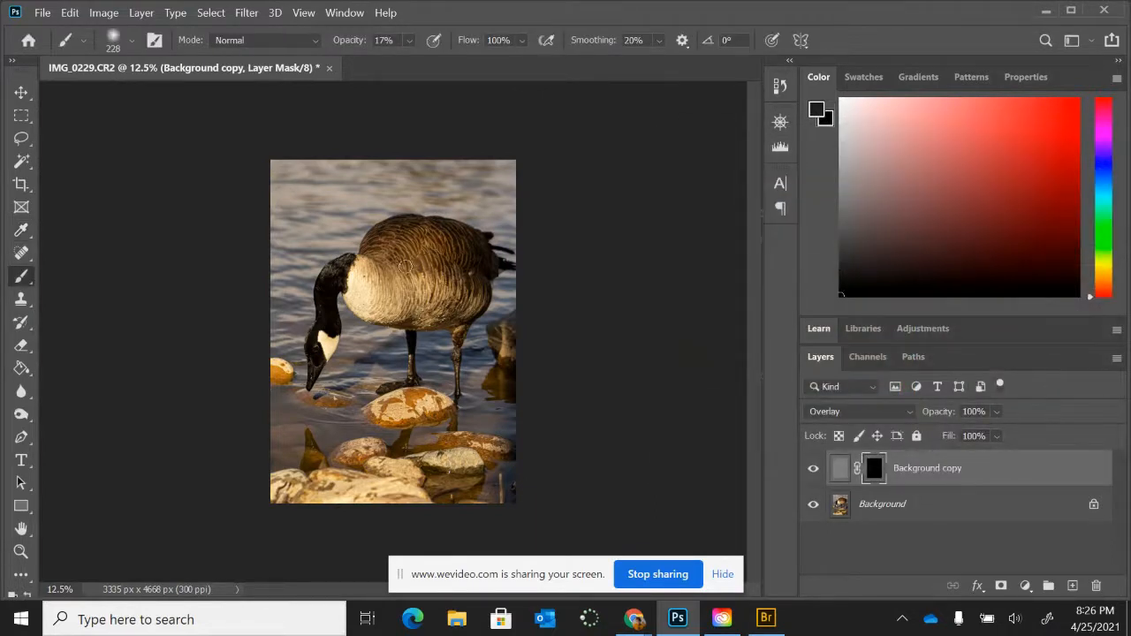
{"action": "left_click", "coordinate": [842, 100]}
Raise the brush opacity to 100% and paint white over the goose on the layer mask to reveal its sharpening
{"action": "left_click", "coordinate": [409, 42]}
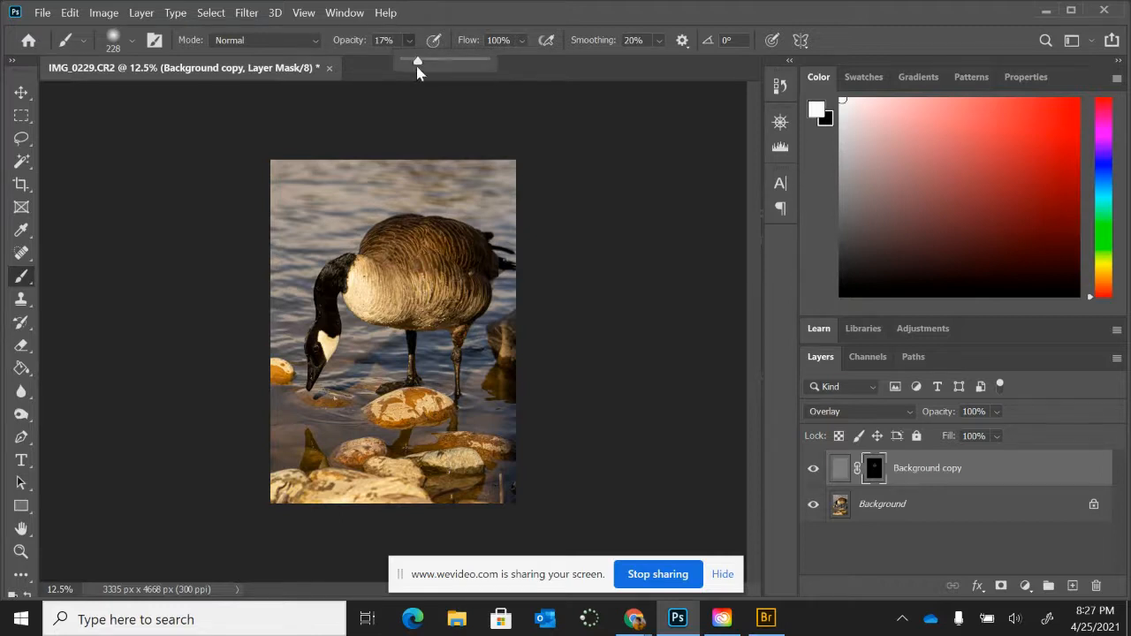
{"action": "left_click_drag", "start_coordinate": [417, 62], "coordinate": [494, 62]}
{"action": "left_click", "coordinate": [410, 254]}
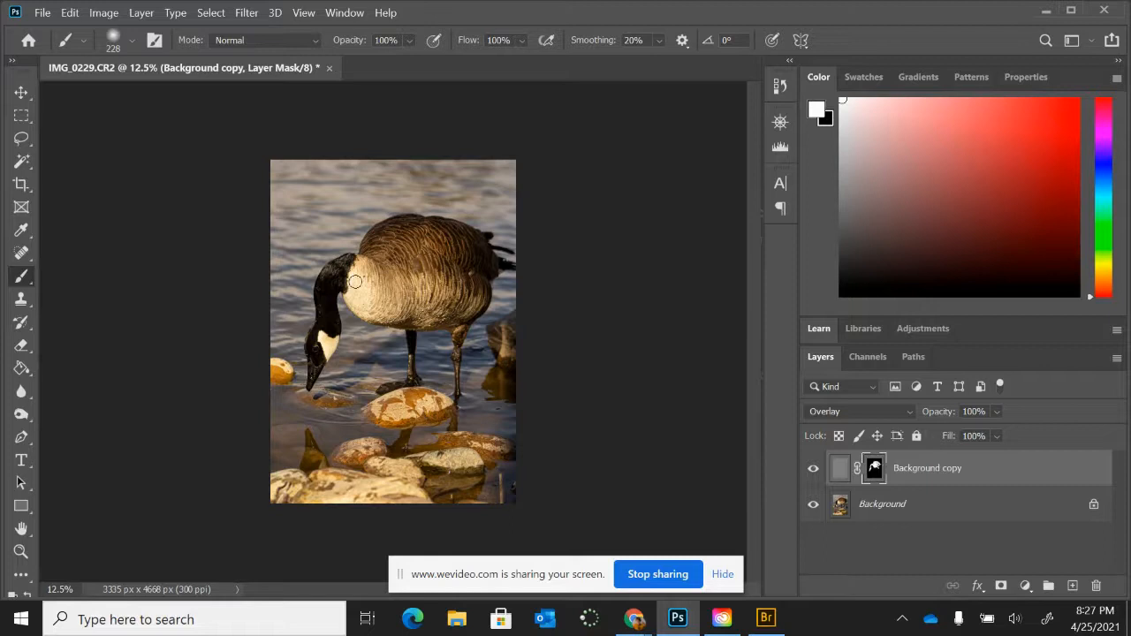
Examine the masked sharpening on the goose's back, tail, legs and head at 66.67% zoom
{"action": "scroll", "coordinate": [354, 278], "scroll_direction": "up", "scroll_amount": 4}
{"action": "scroll", "coordinate": [355, 282], "scroll_direction": "up", "scroll_amount": 1}
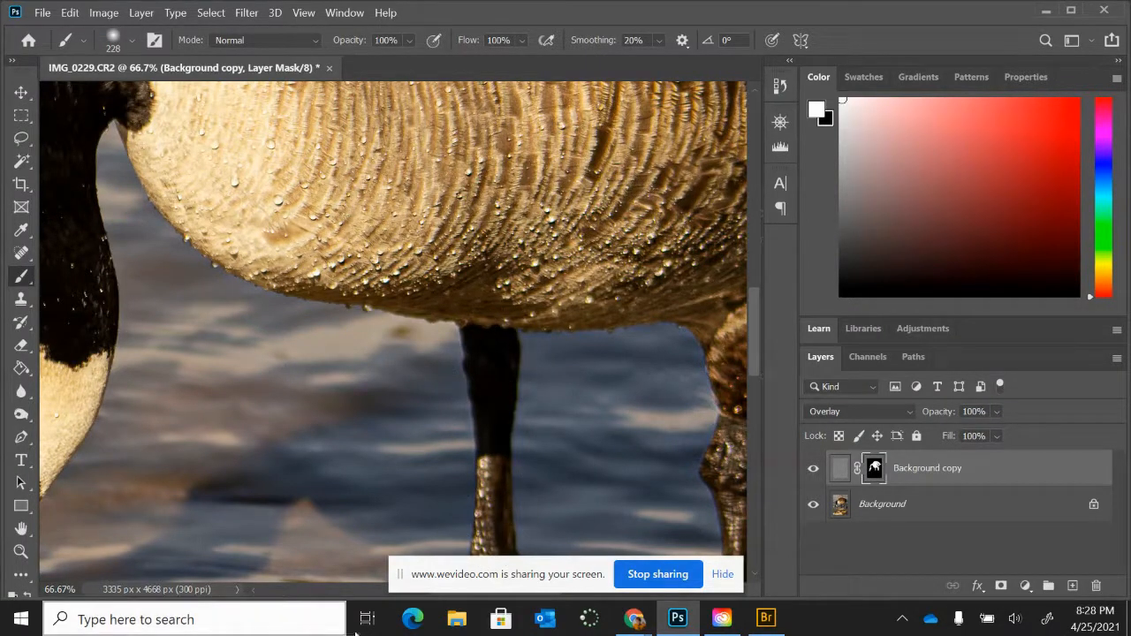
{"action": "scroll", "coordinate": [752, 309], "scroll_direction": "up", "scroll_amount": 10}
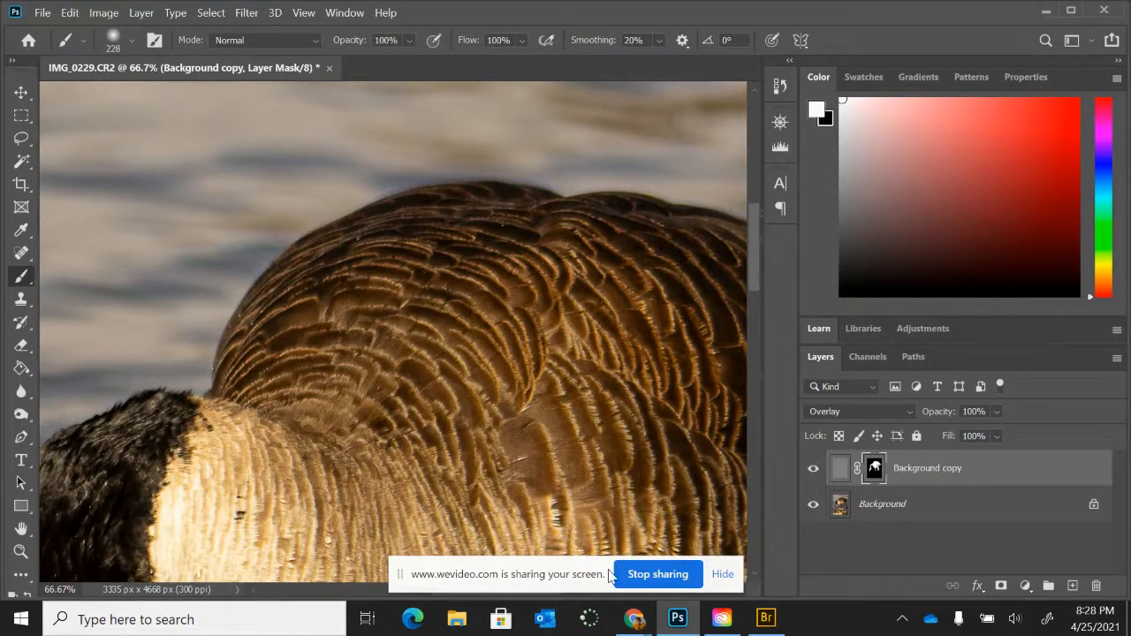
{"action": "left_click", "coordinate": [725, 575]}
{"action": "left_click_drag", "start_coordinate": [495, 600], "coordinate": [576, 603]}
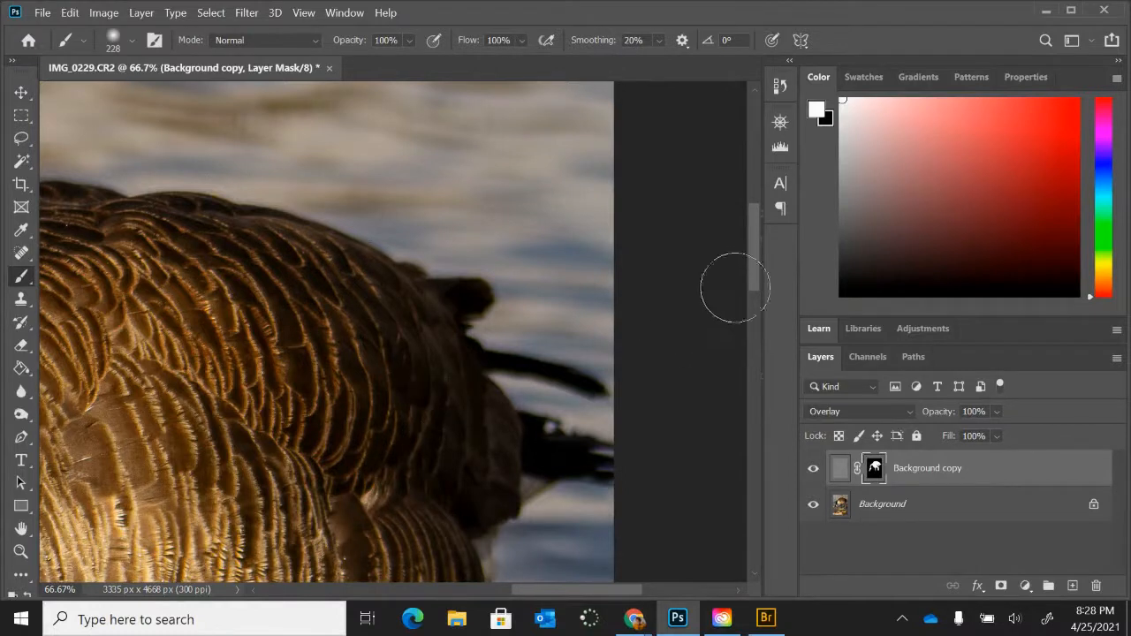
{"action": "scroll", "coordinate": [740, 288], "scroll_direction": "down", "scroll_amount": 4}
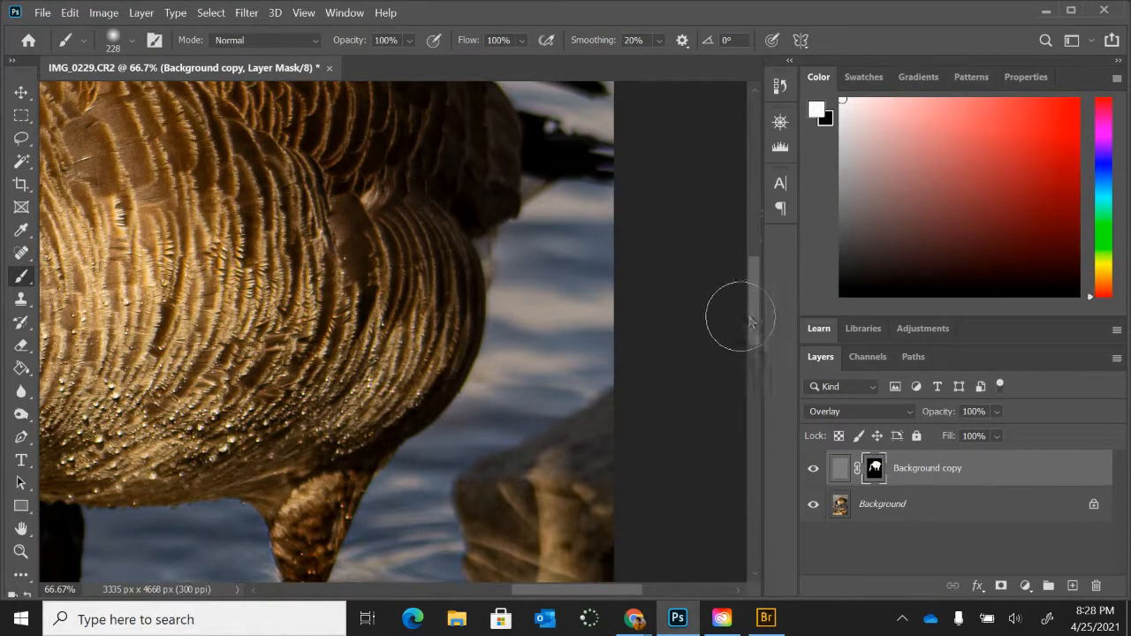
{"action": "scroll", "coordinate": [746, 310], "scroll_direction": "down", "scroll_amount": 10}
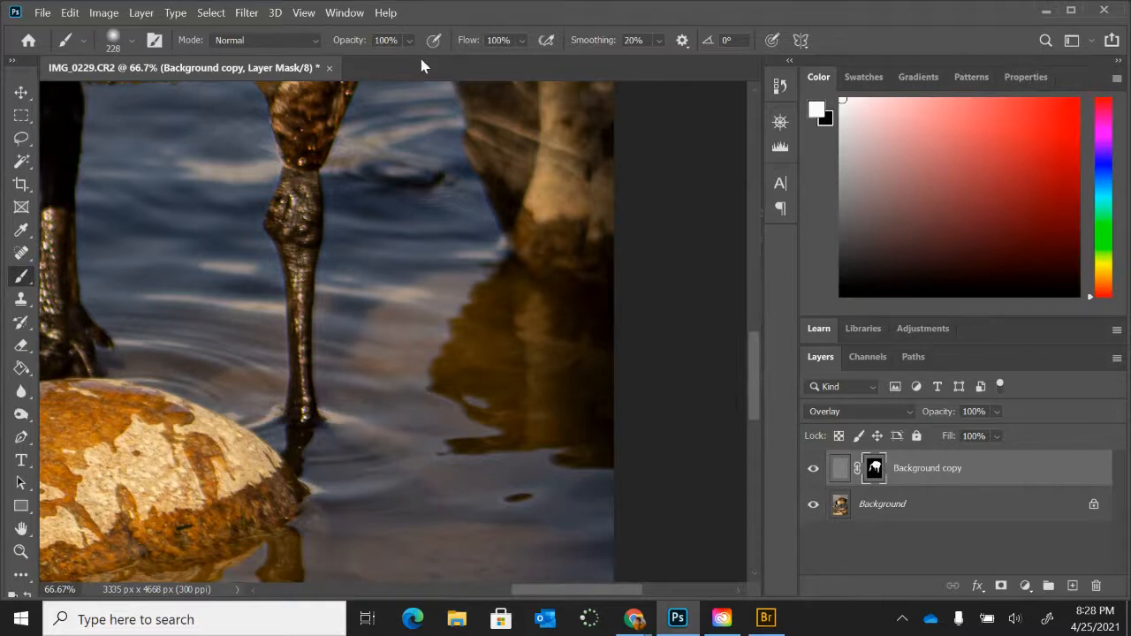
{"action": "mouse_move", "coordinate": [593, 589]}
{"action": "left_mouse_down"}
{"action": "mouse_move", "coordinate": [465, 598]}
{"action": "mouse_move", "coordinate": [506, 597]}
{"action": "left_mouse_up"}
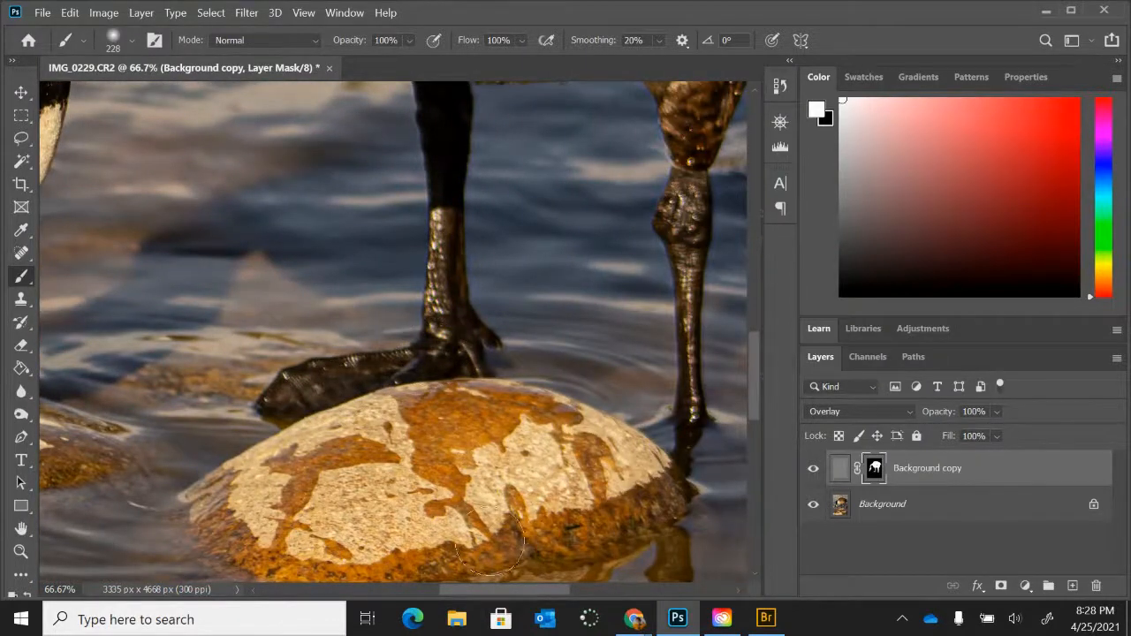
{"action": "left_click_drag", "start_coordinate": [487, 594], "coordinate": [376, 586]}
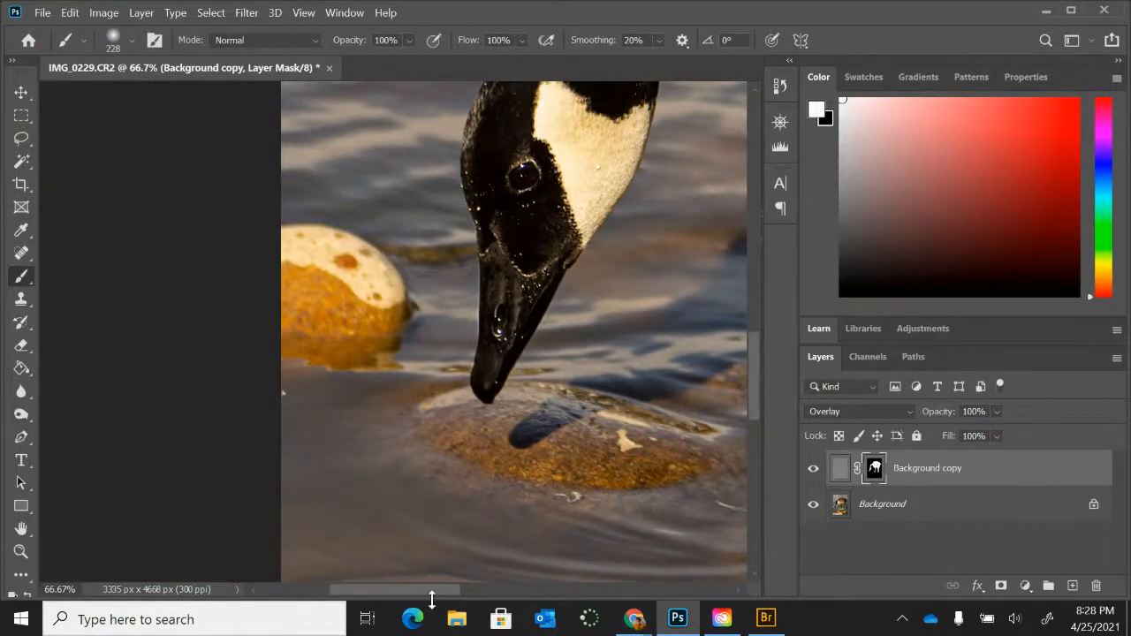
{"action": "left_click_drag", "start_coordinate": [421, 590], "coordinate": [461, 581]}
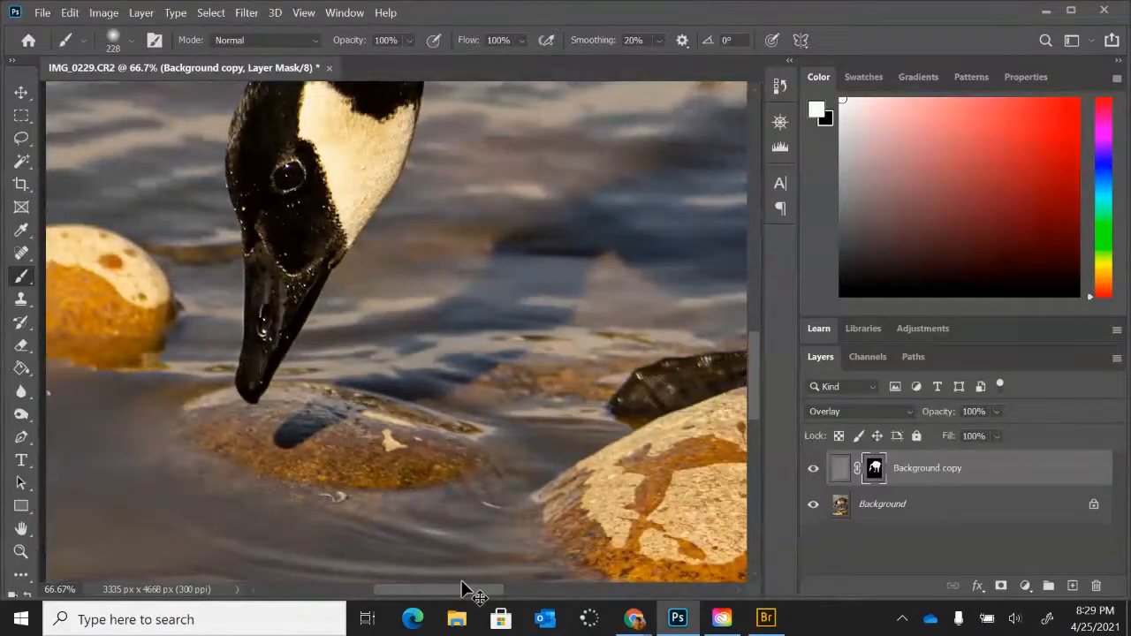
{"action": "key", "text": "ctrl+minus"}
{"action": "key", "text": "ctrl+minus"}
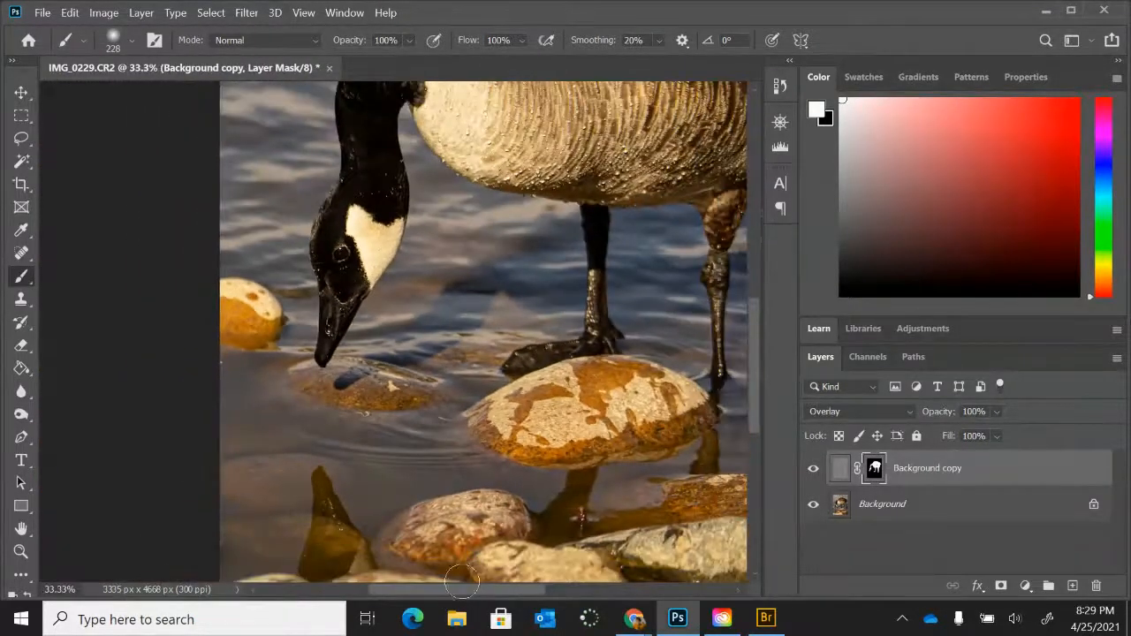
{"action": "left_click_drag", "start_coordinate": [759, 328], "coordinate": [745, 244]}
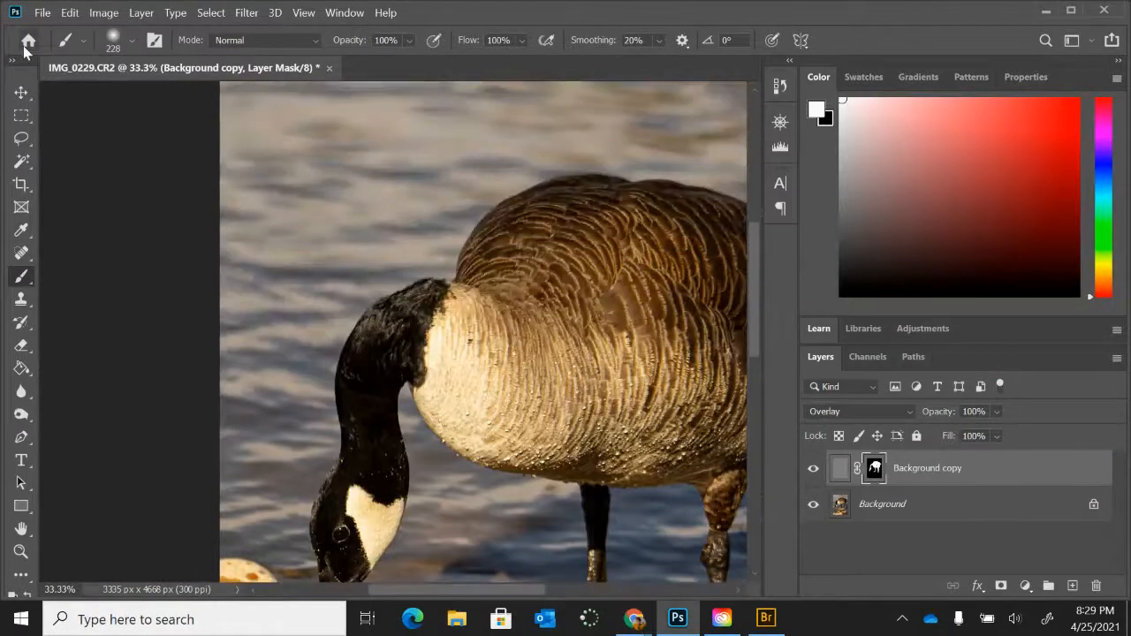
{"action": "left_click", "coordinate": [100, 14]}
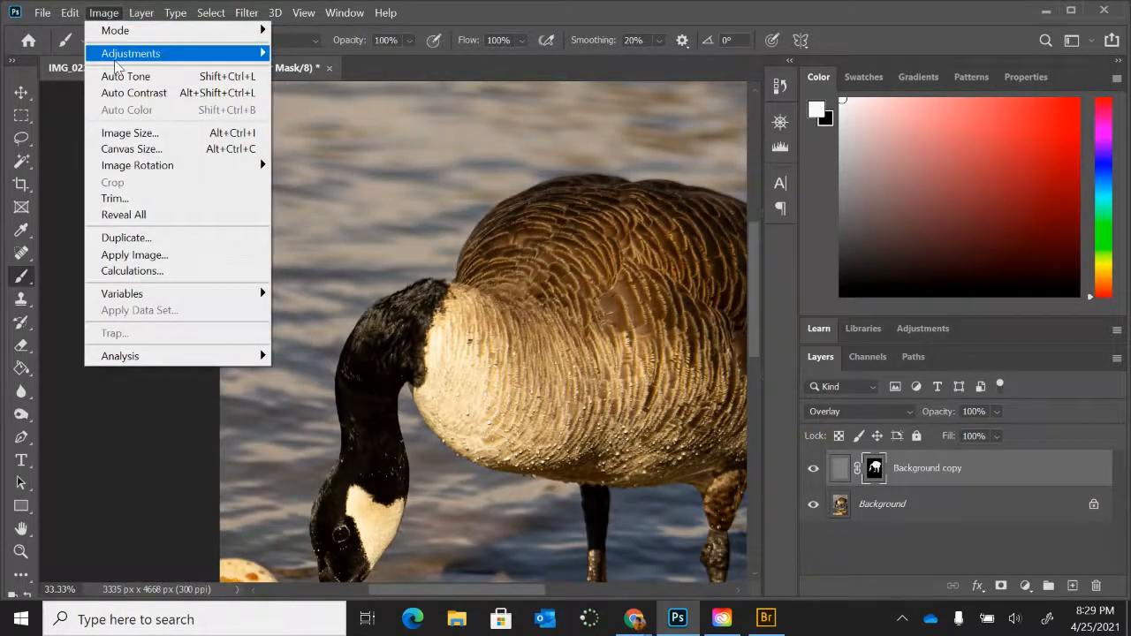
{"action": "mouse_move", "coordinate": [118, 60]}
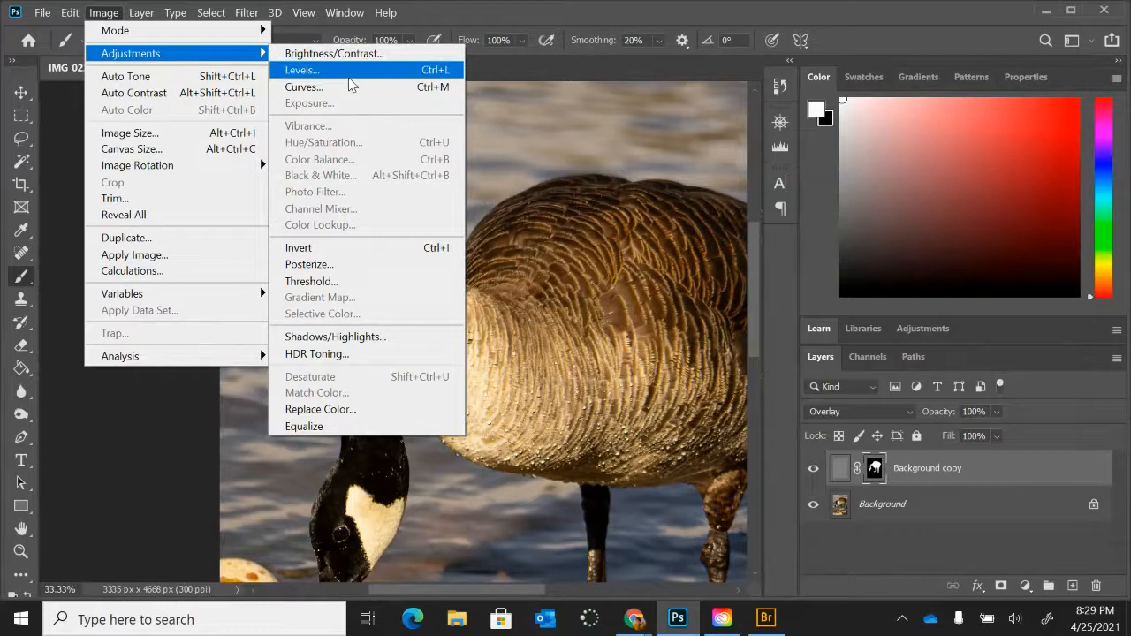
{"action": "left_click", "coordinate": [330, 94]}
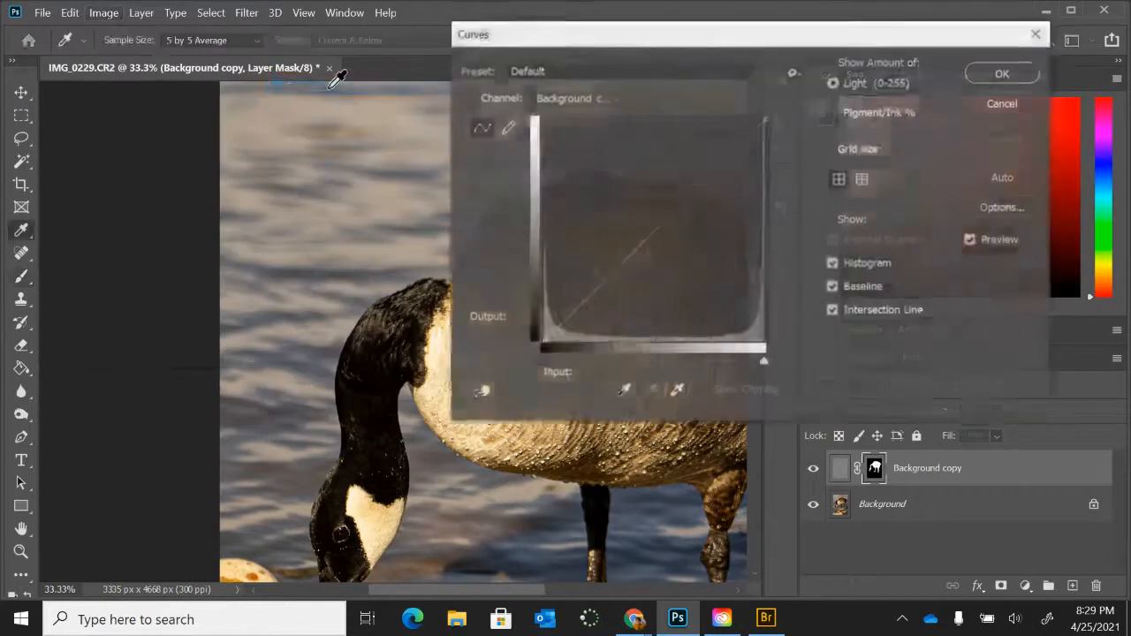
{"action": "left_click_drag", "start_coordinate": [565, 36], "coordinate": [587, 53]}
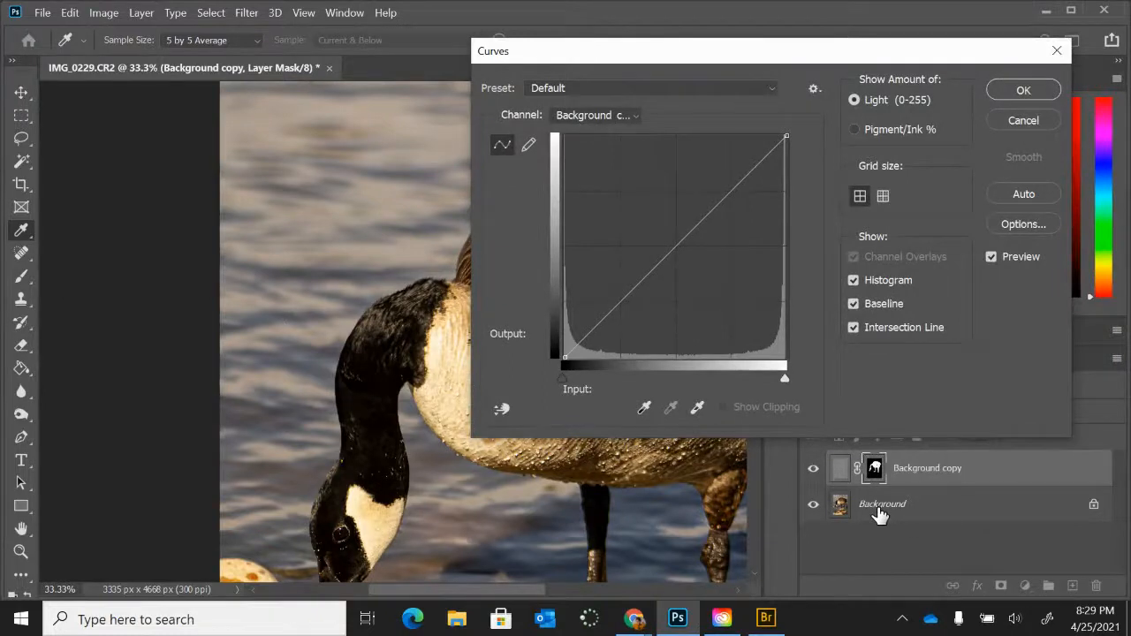
{"action": "left_click", "coordinate": [1022, 121]}
Darken the Background layer's midtones with a Curves adjustment on the RGB channel, placing a point at input 135 and output 119
{"action": "left_click", "coordinate": [840, 511]}
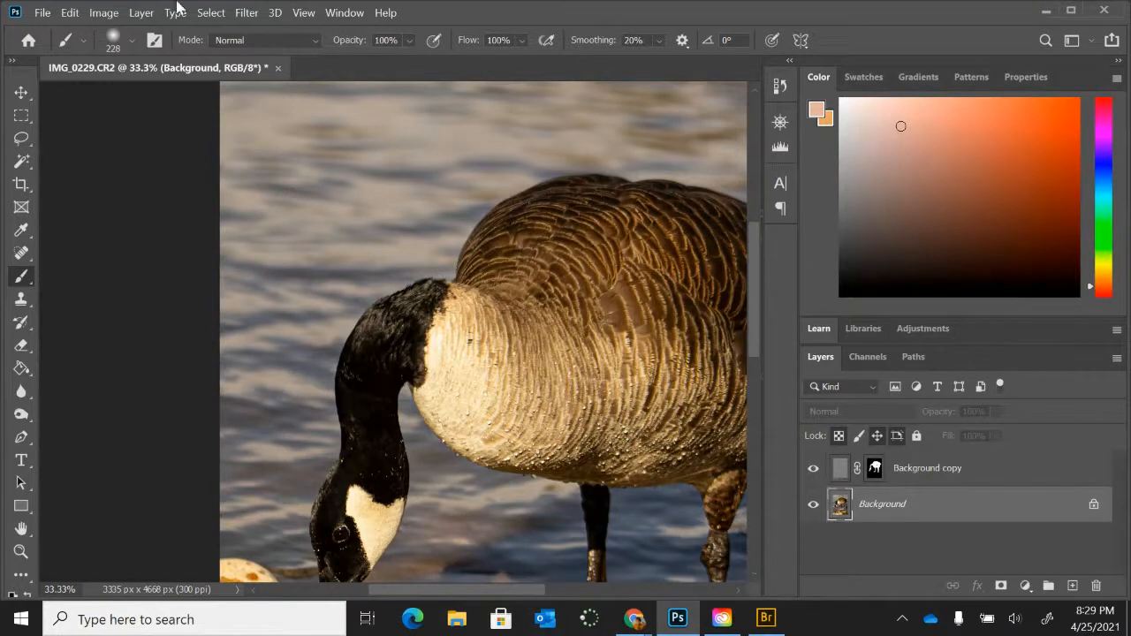
{"action": "left_click", "coordinate": [102, 13]}
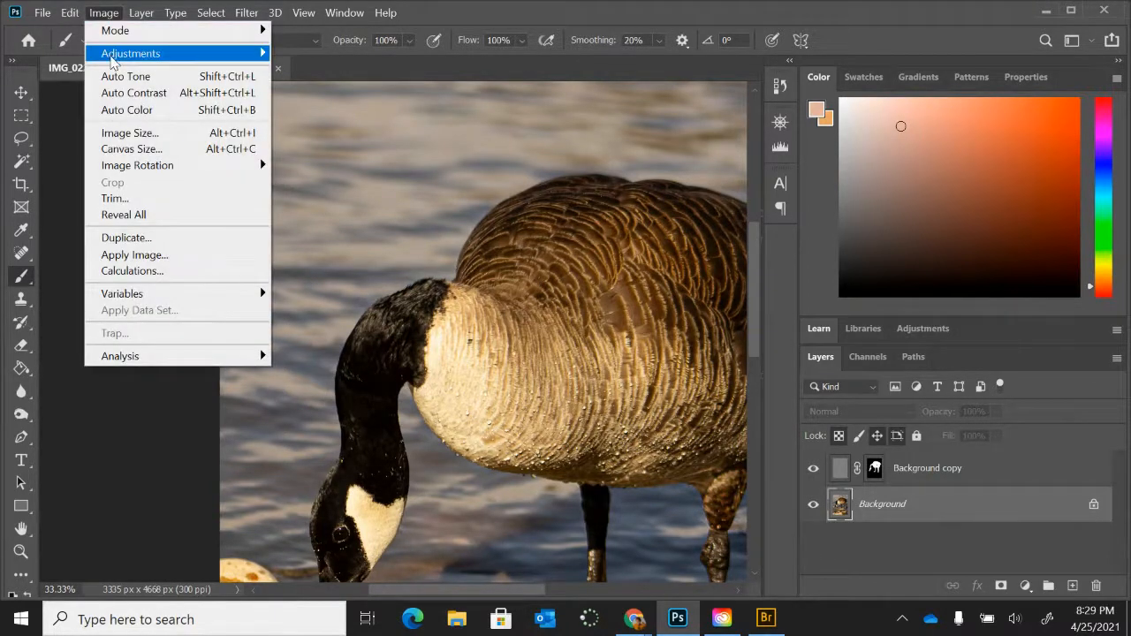
{"action": "mouse_move", "coordinate": [120, 54]}
{"action": "left_click", "coordinate": [369, 89]}
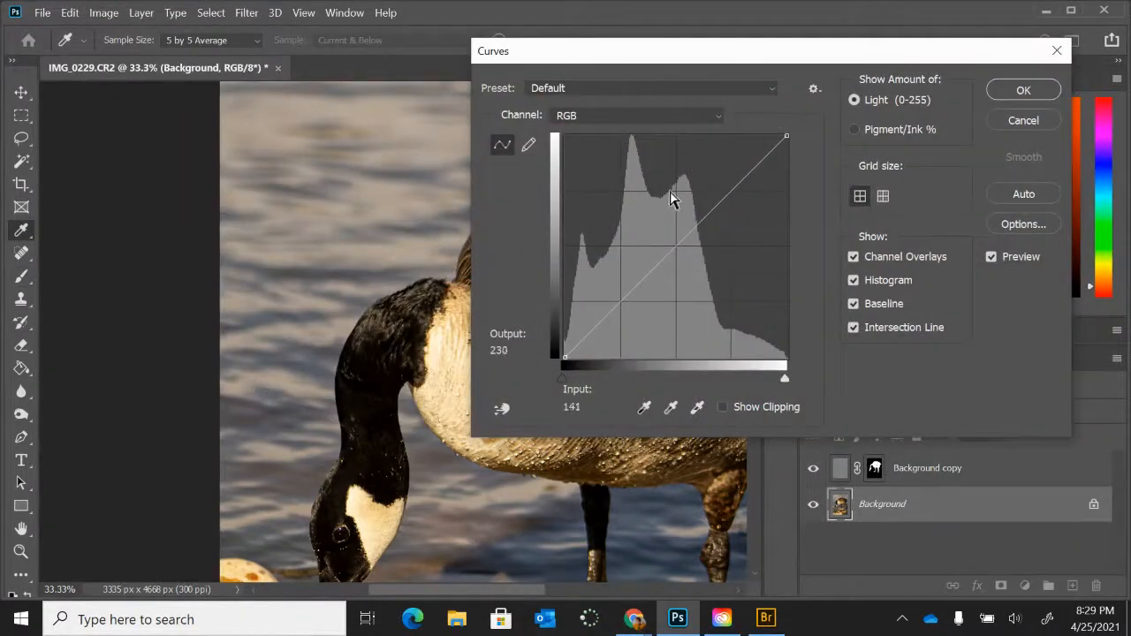
{"action": "left_click_drag", "start_coordinate": [677, 225], "coordinate": [667, 237]}
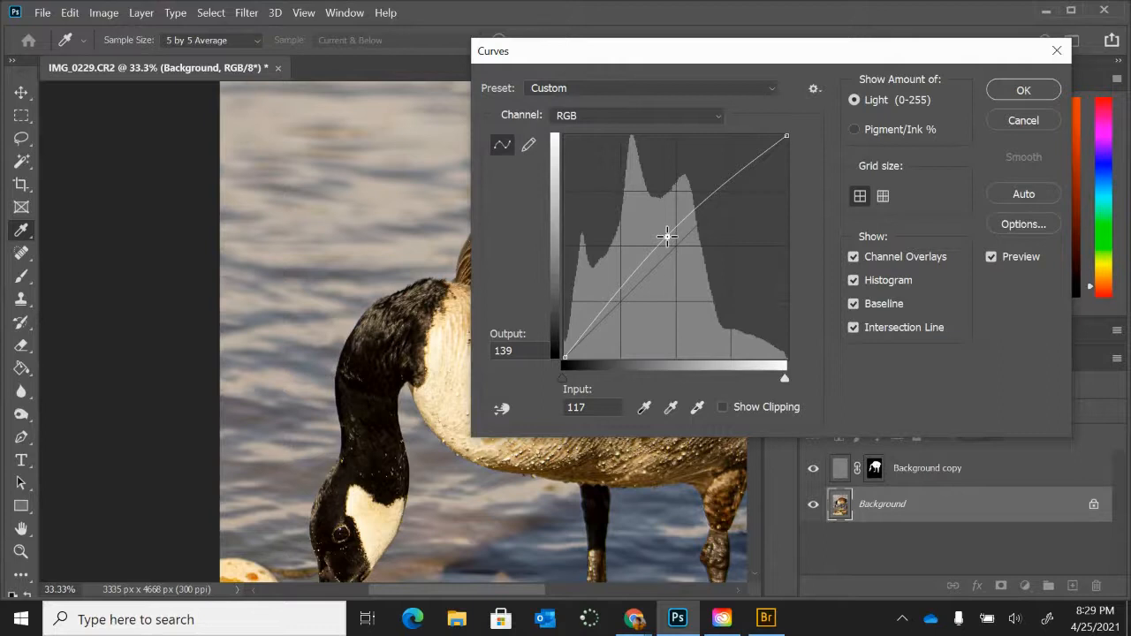
{"action": "left_click_drag", "start_coordinate": [667, 237], "coordinate": [683, 254]}
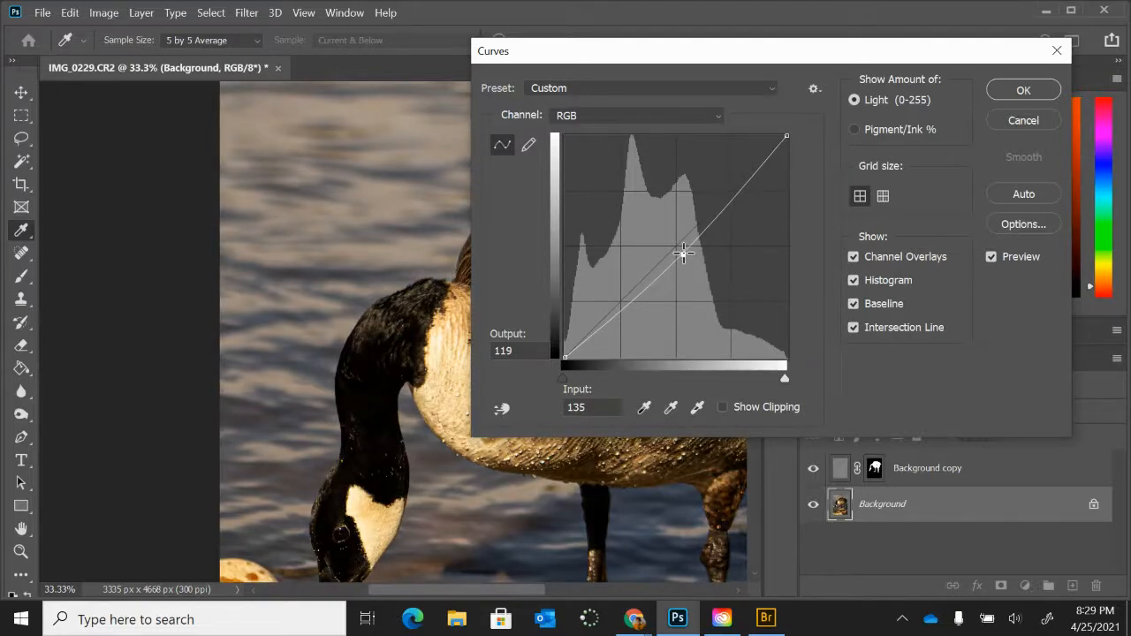
{"action": "left_click_drag", "start_coordinate": [747, 58], "coordinate": [823, 31]}
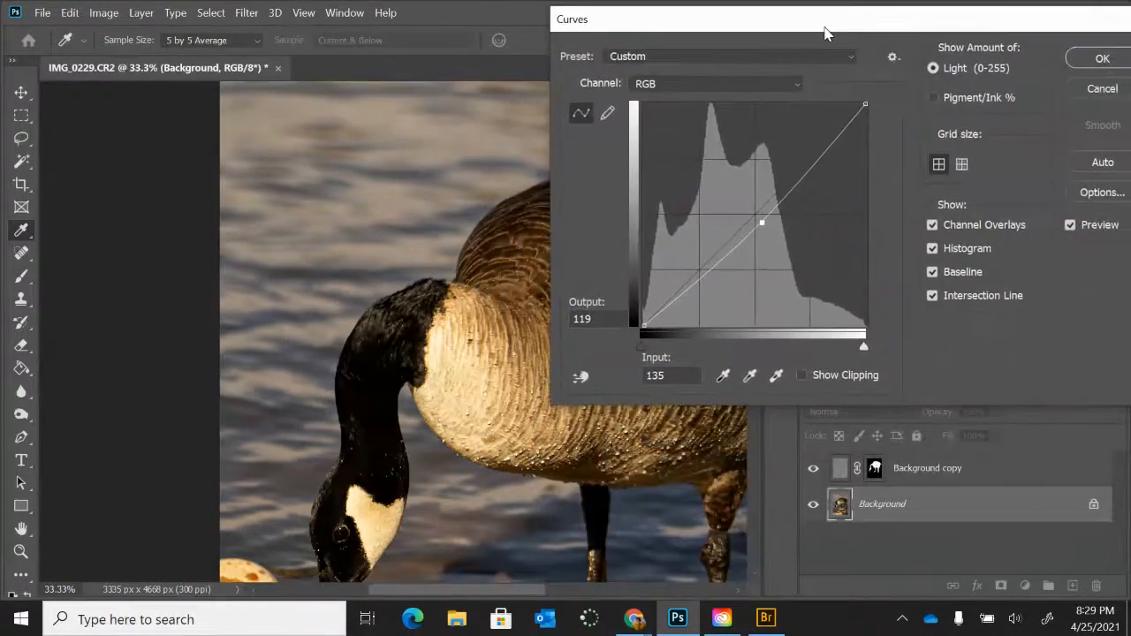
{"action": "left_click", "coordinate": [1096, 56]}
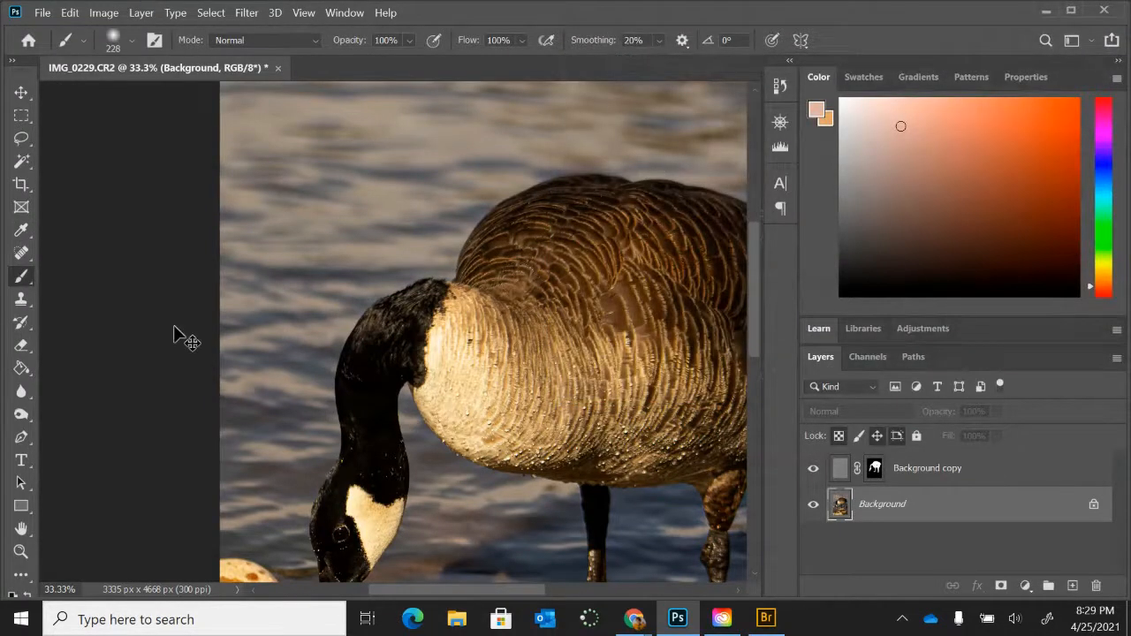
{"action": "key", "text": "ctrl+minus"}
{"action": "key", "text": "ctrl+minus"}
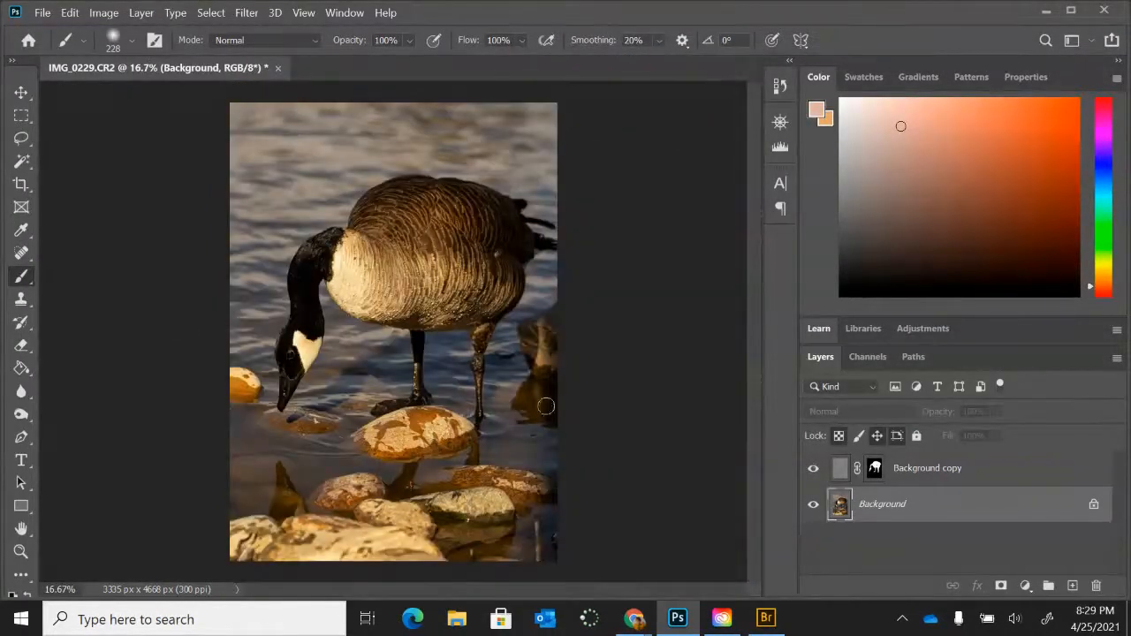